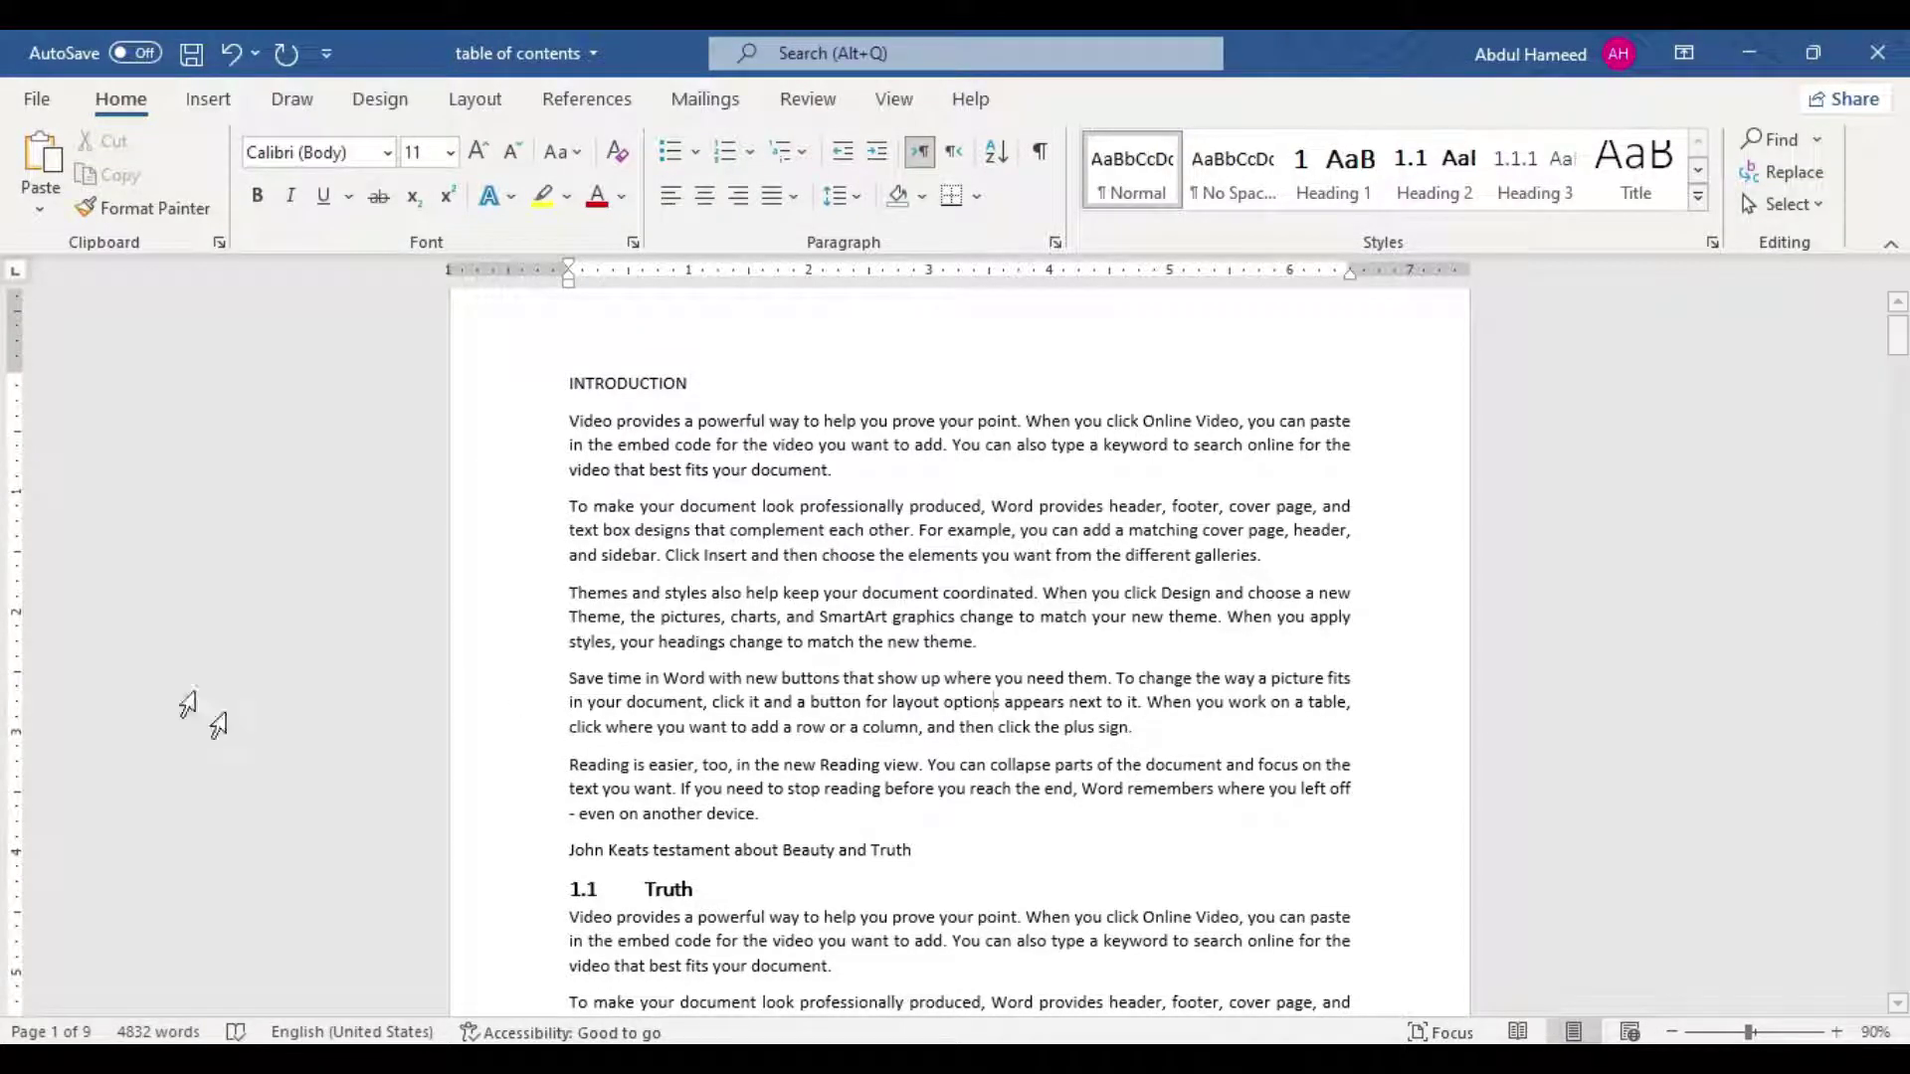
Step: Make the INTRODUCTION line bold at 16 pt
left_click_drag(723, 387, 520, 386)
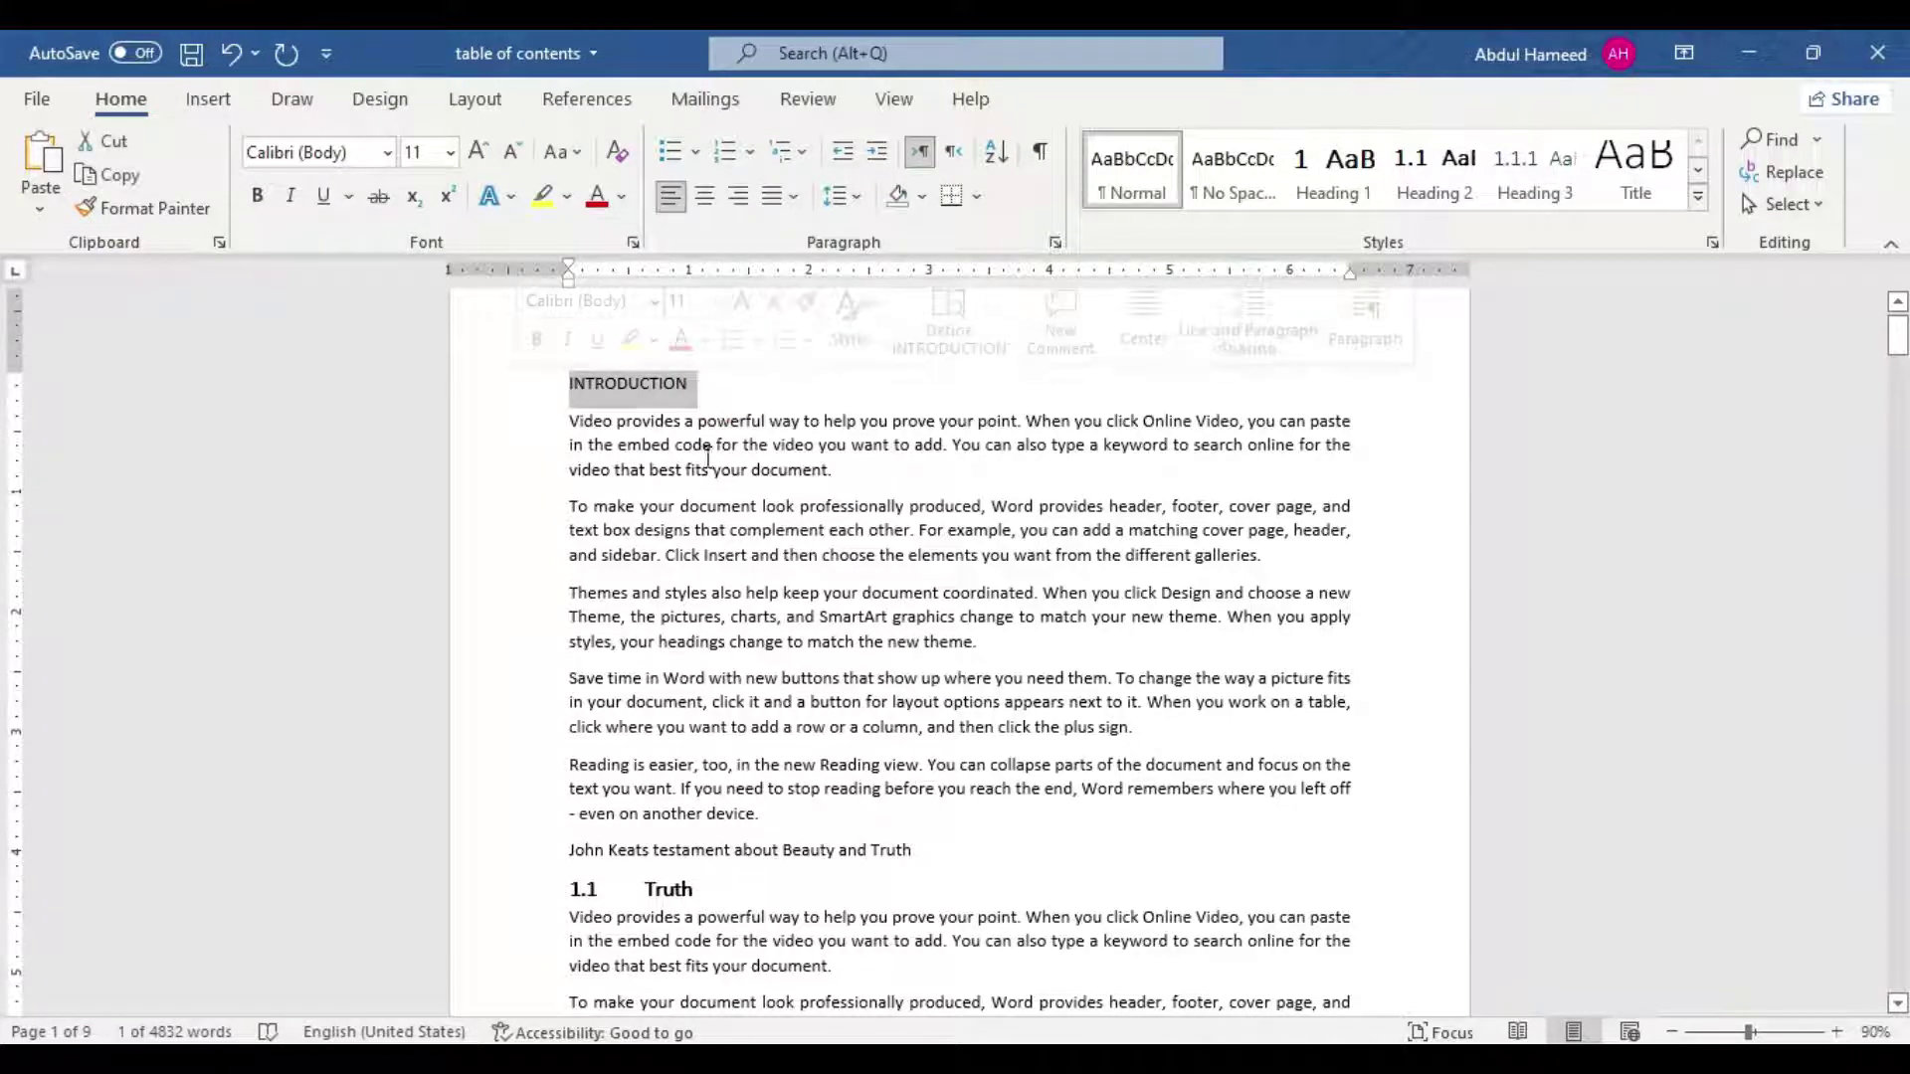
left_click(257, 196)
left_click(477, 152)
left_click(477, 153)
left_click(477, 152)
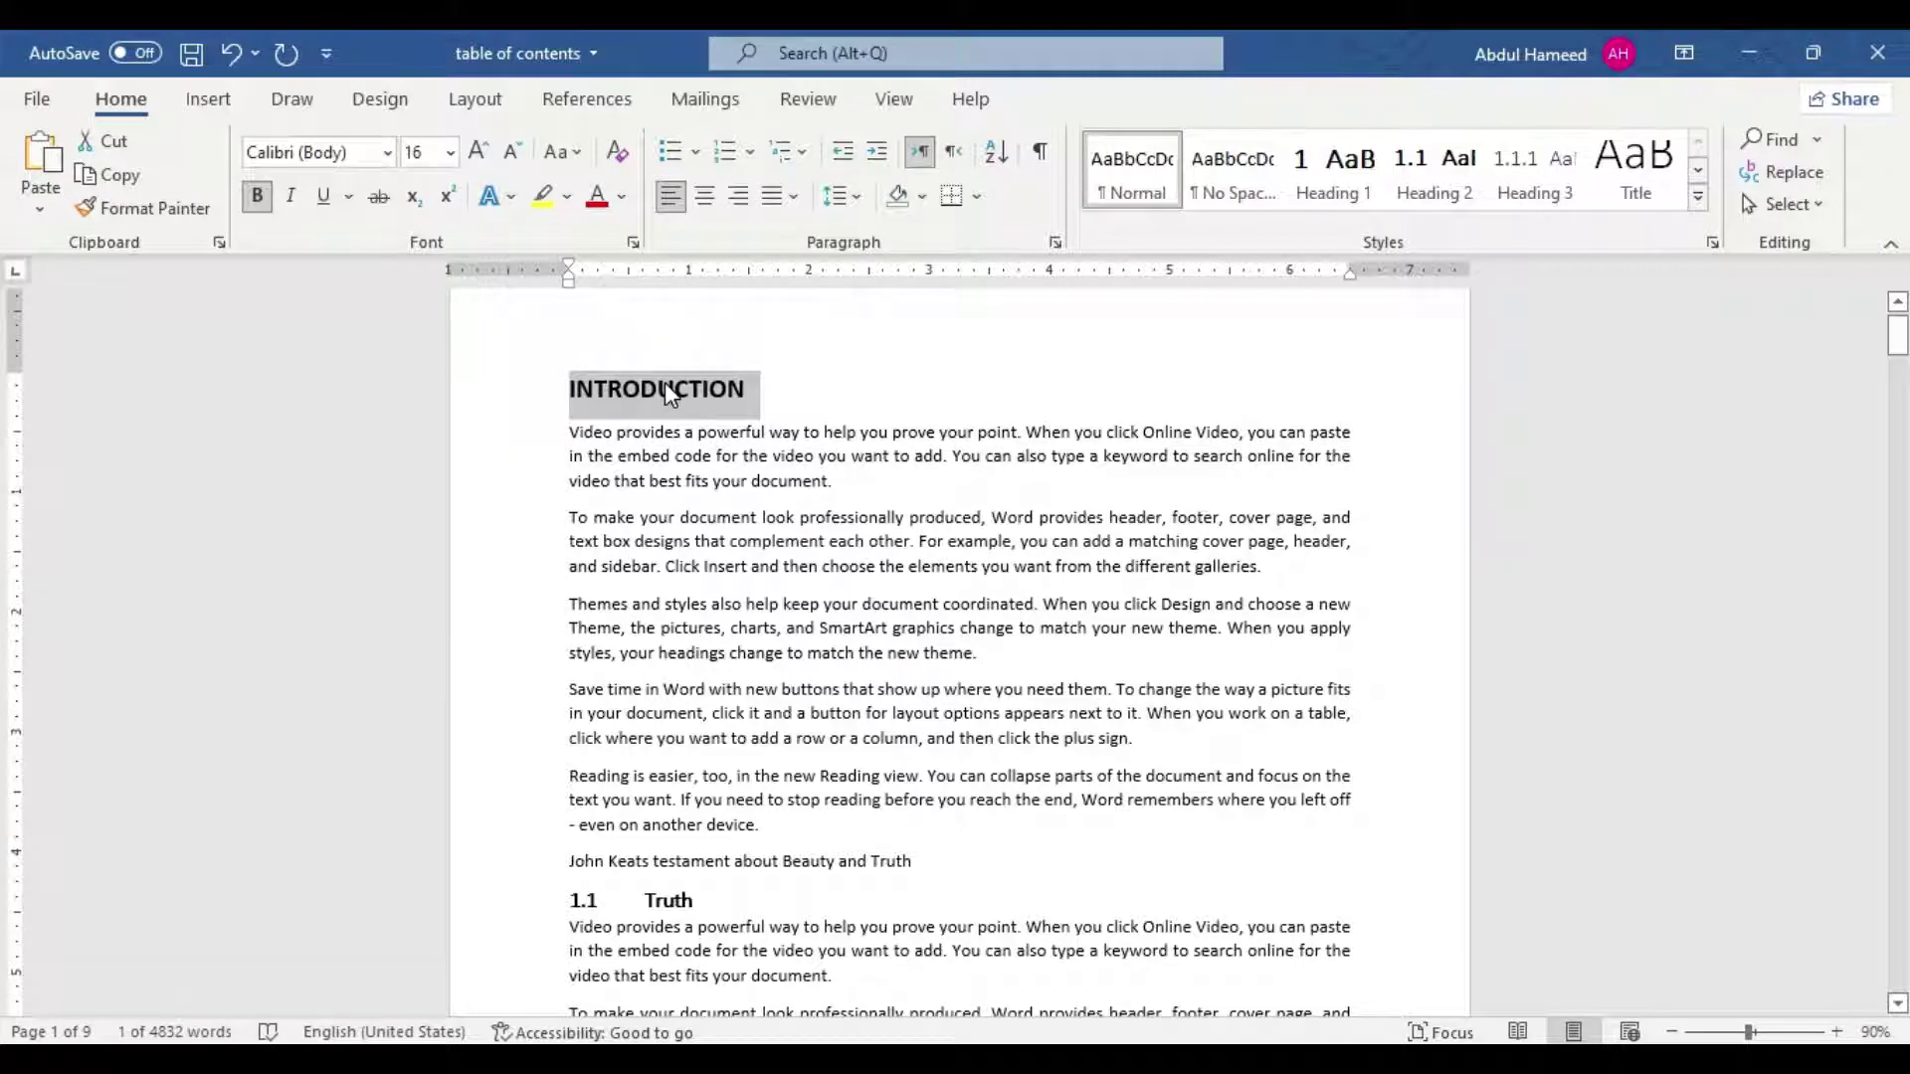
Step: Try Headings 1, 2 and 3 on INTRODUCTION, settling on Heading 1 so it reads 1 INTRODUCTION
left_click(1343, 189)
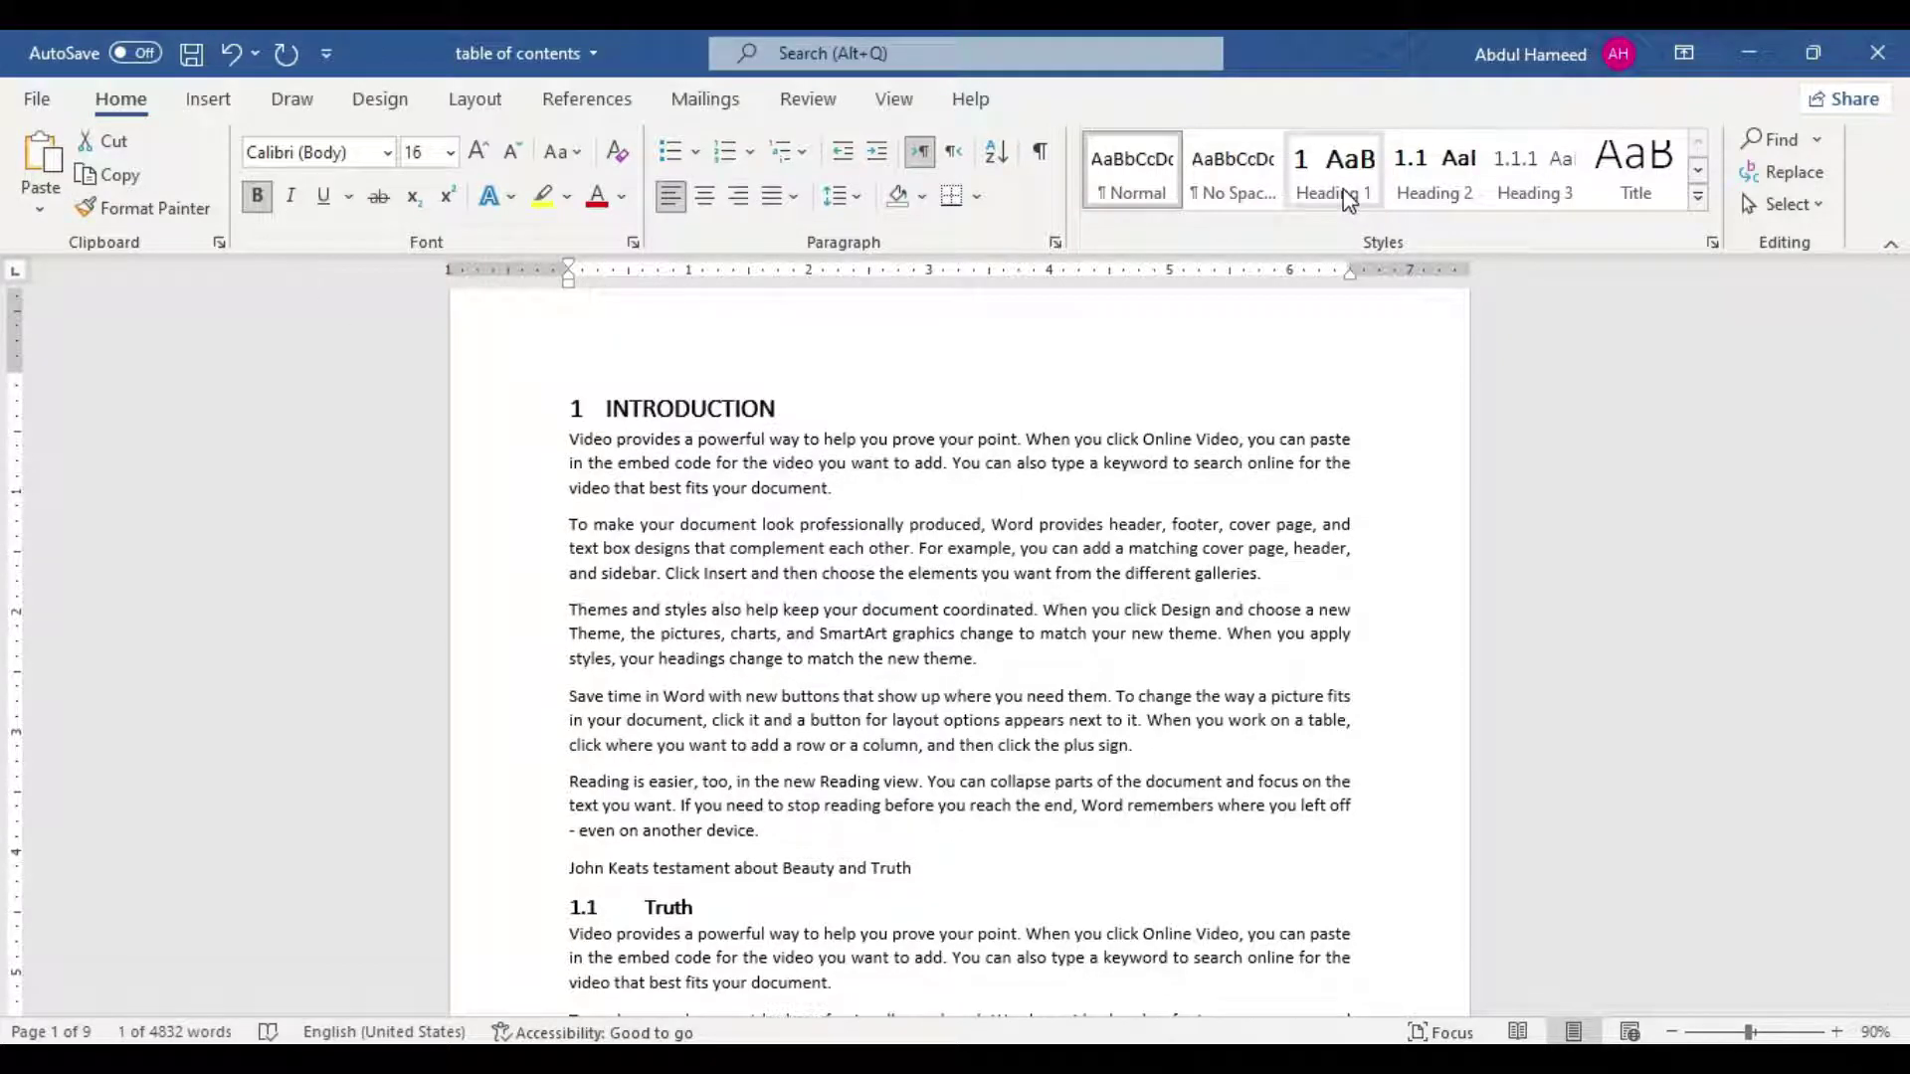
left_click(1450, 184)
left_click(1510, 184)
left_click(1365, 194)
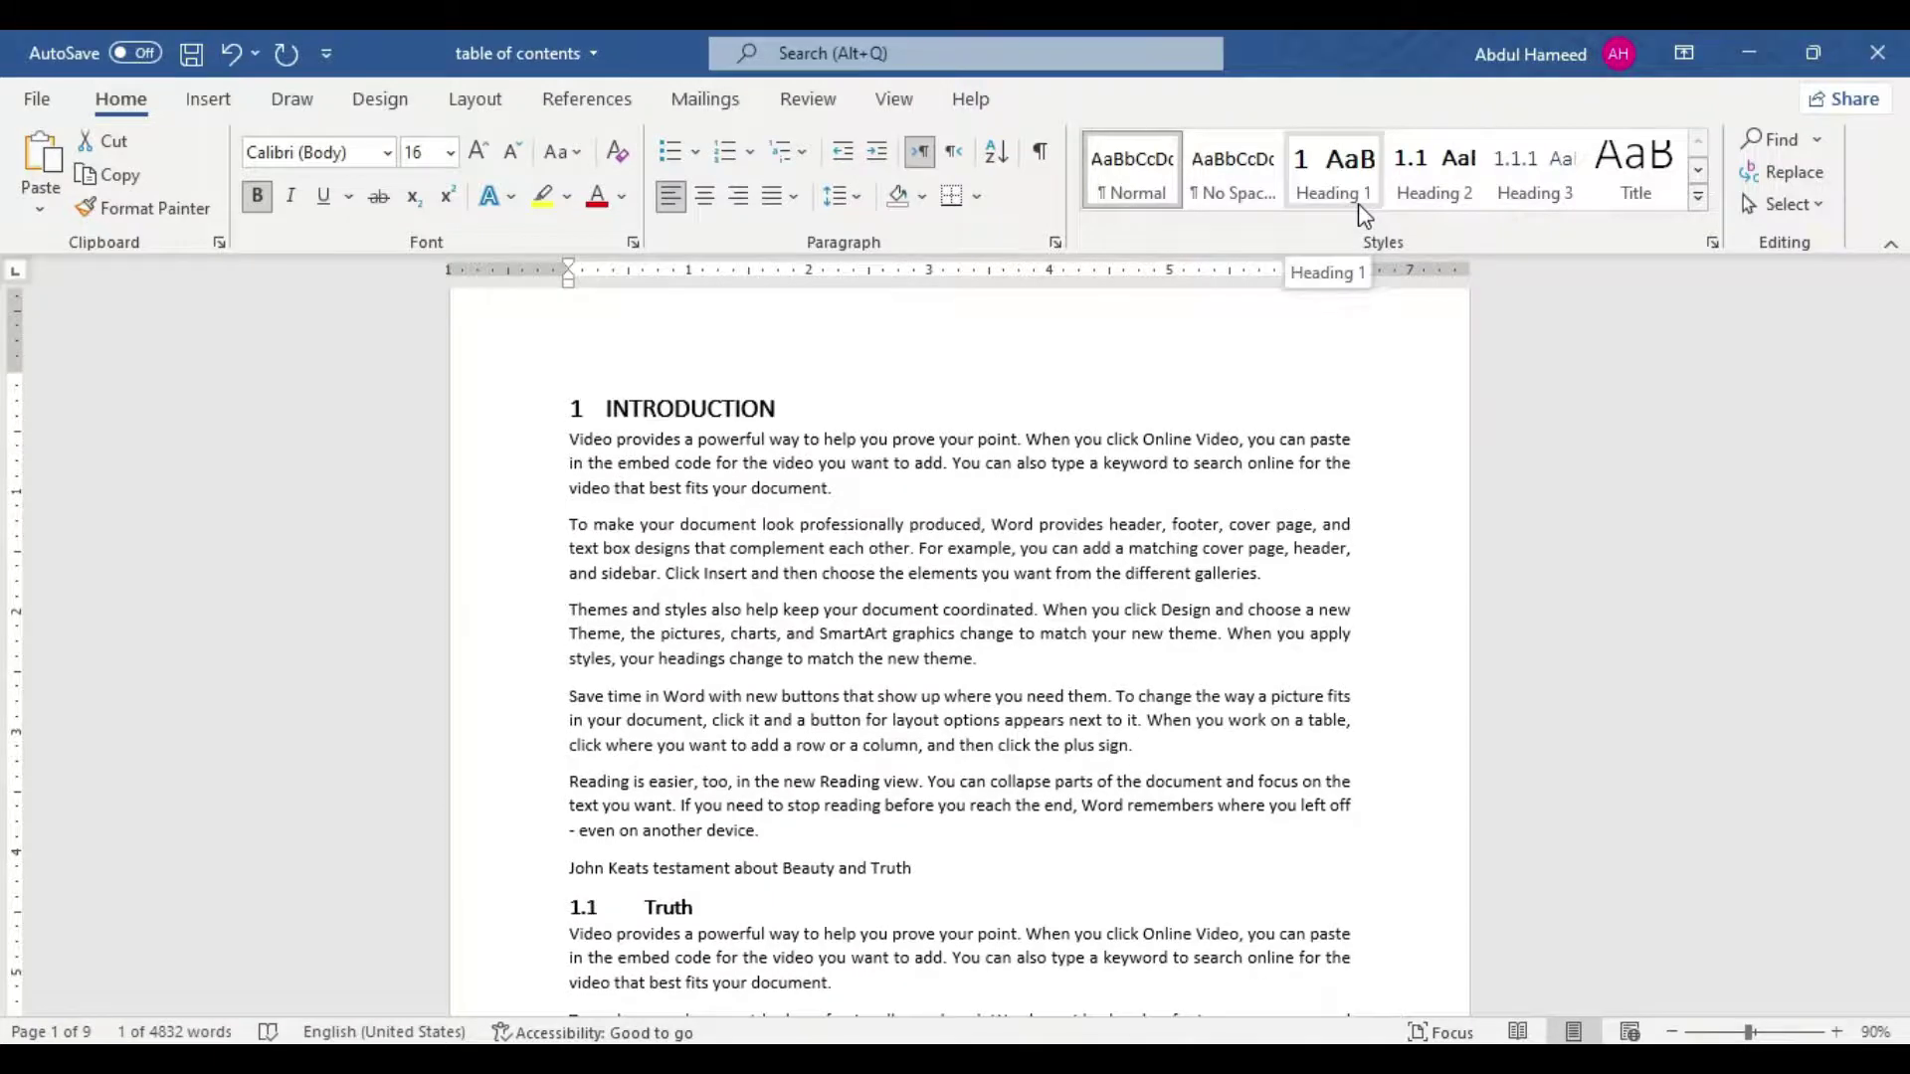
left_click(1333, 189)
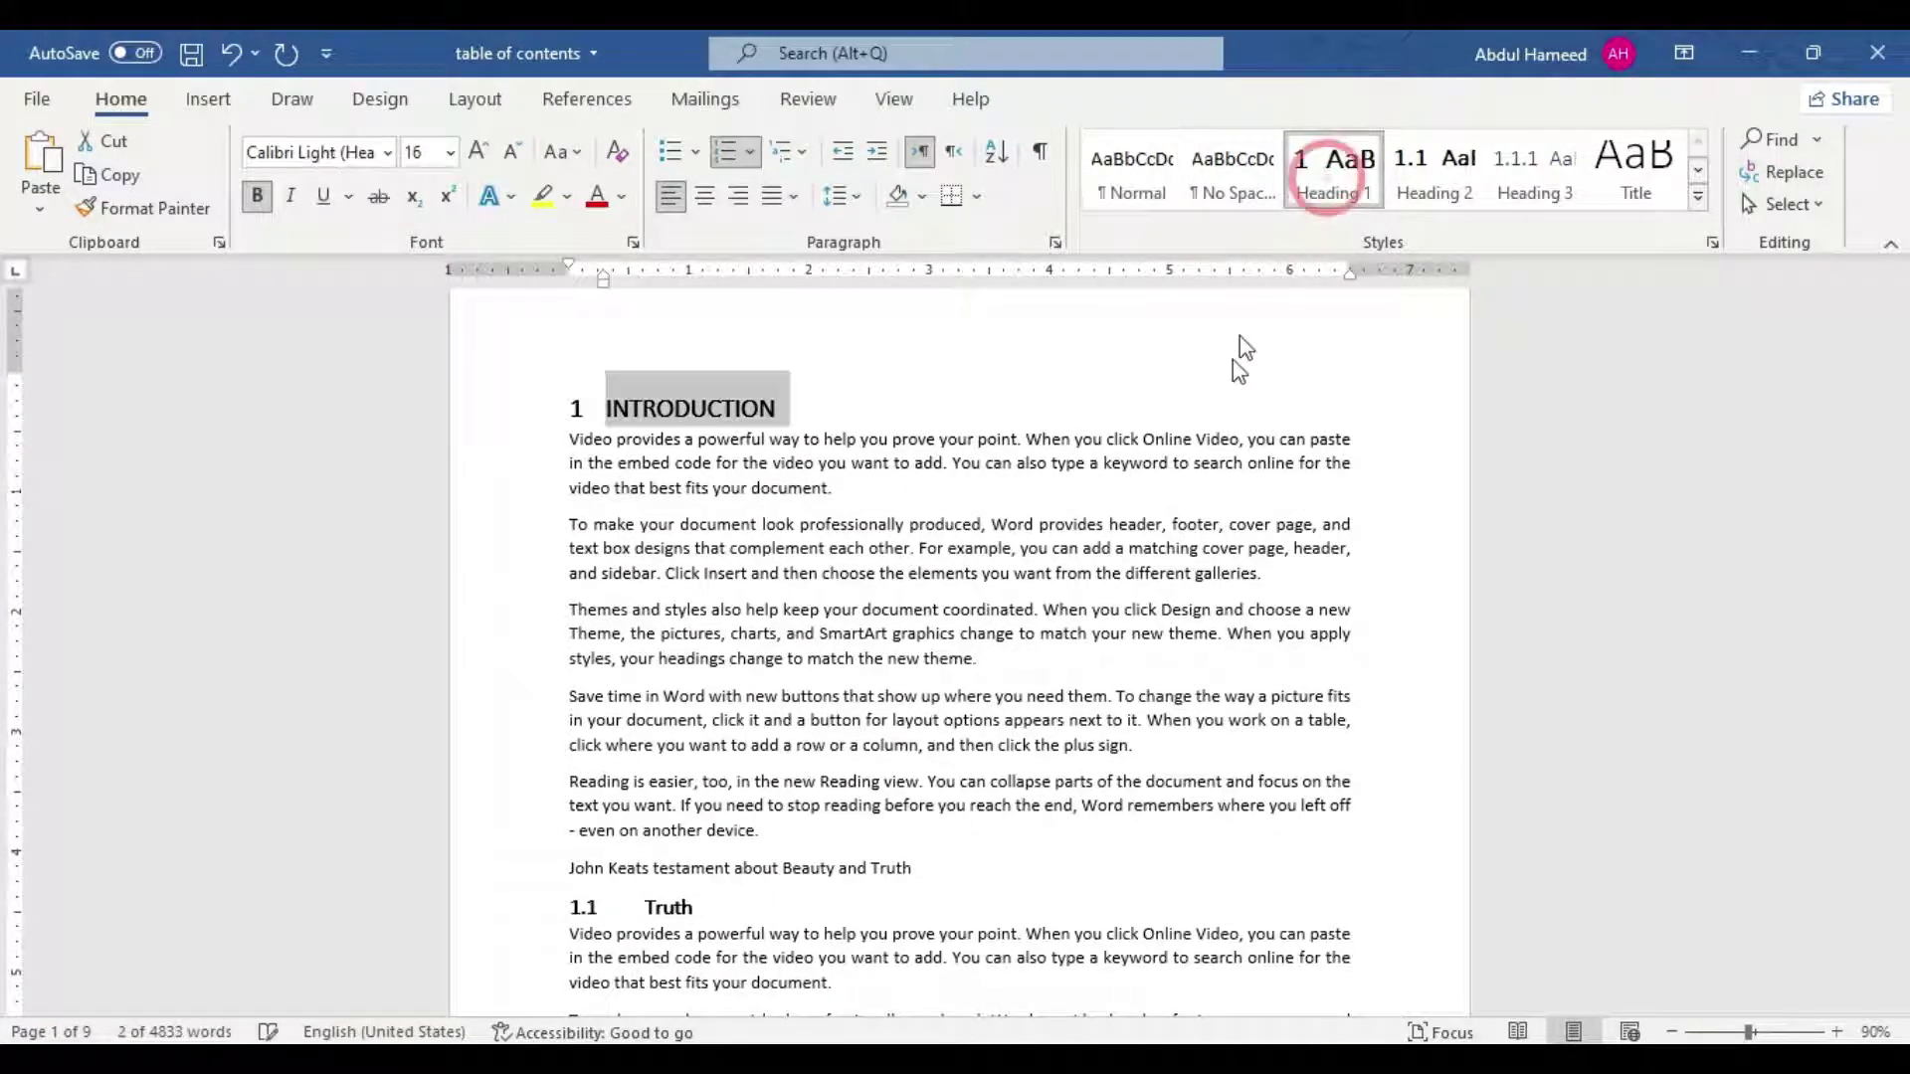
left_click(668, 907)
scroll(1053, 925, "down", 2)
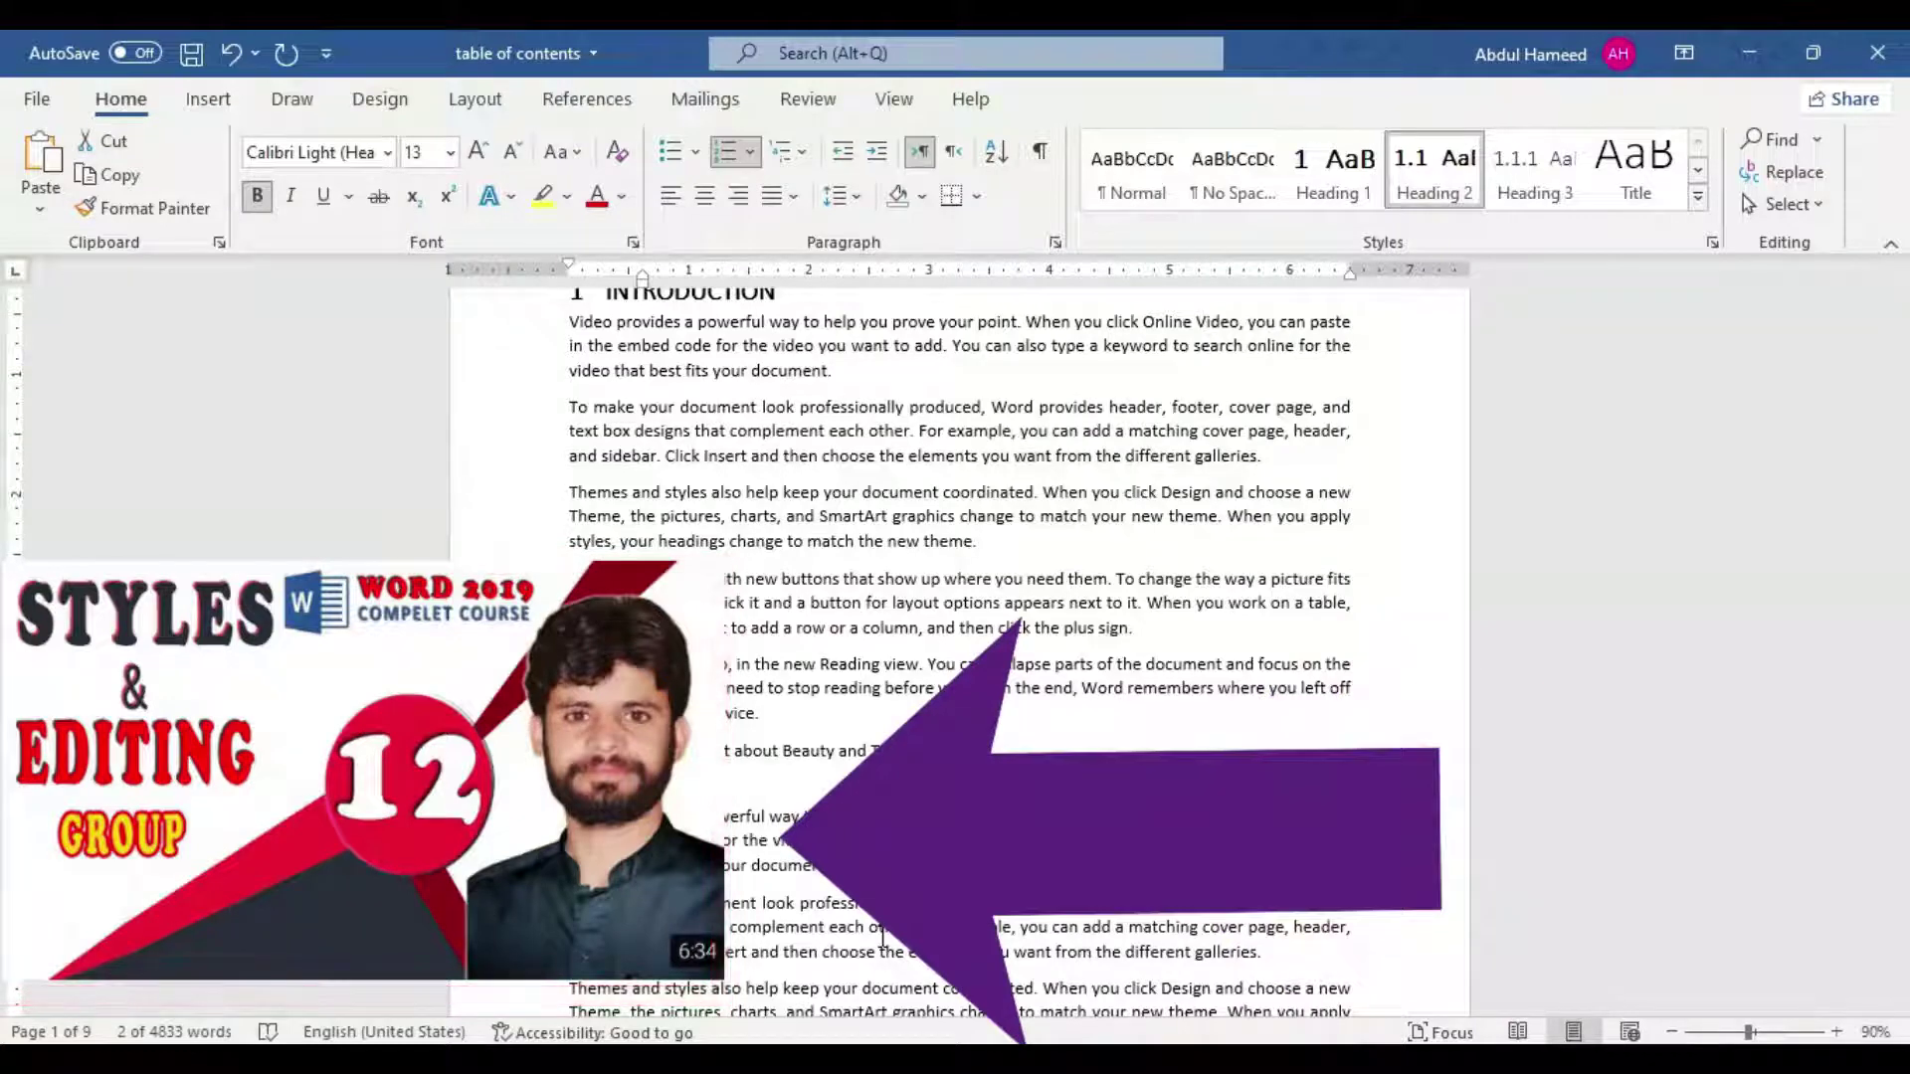
scroll(880, 935, "up", 3)
left_click(847, 716)
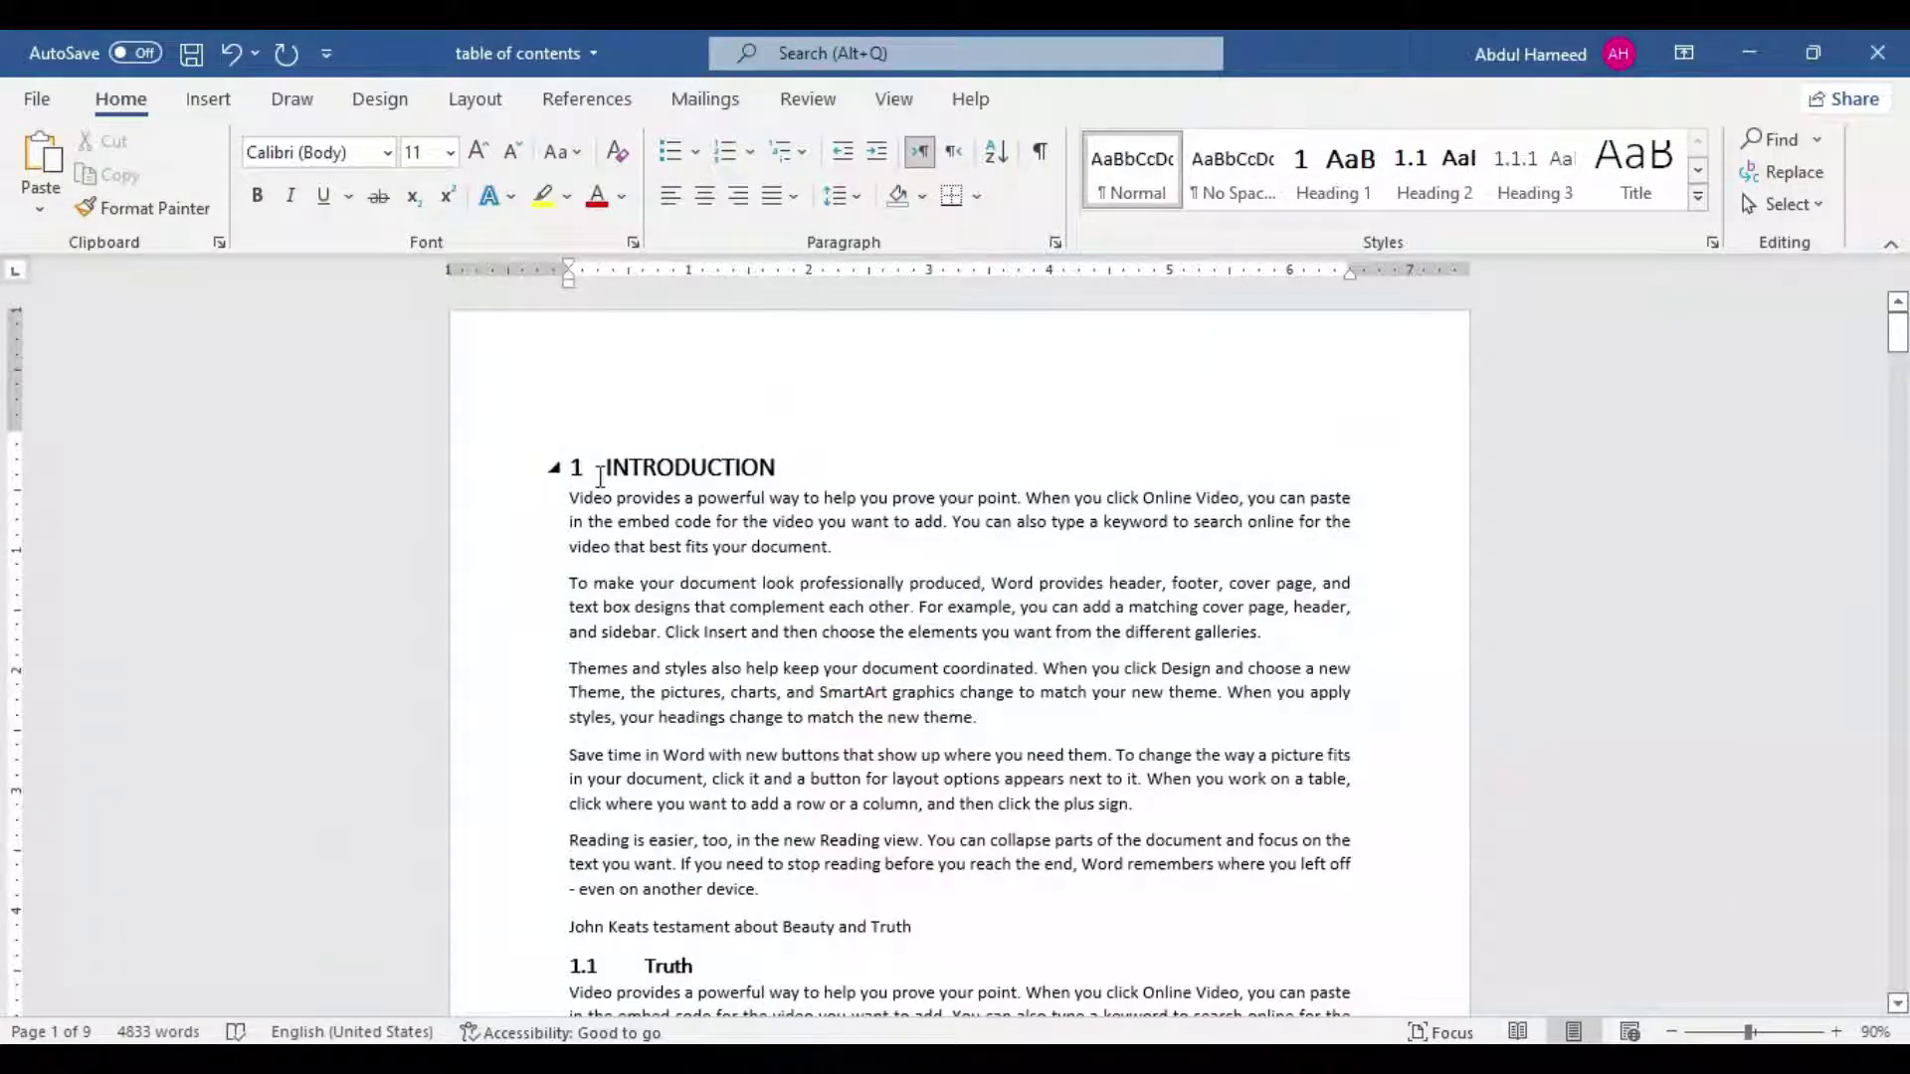
scroll(658, 639, "down", 2)
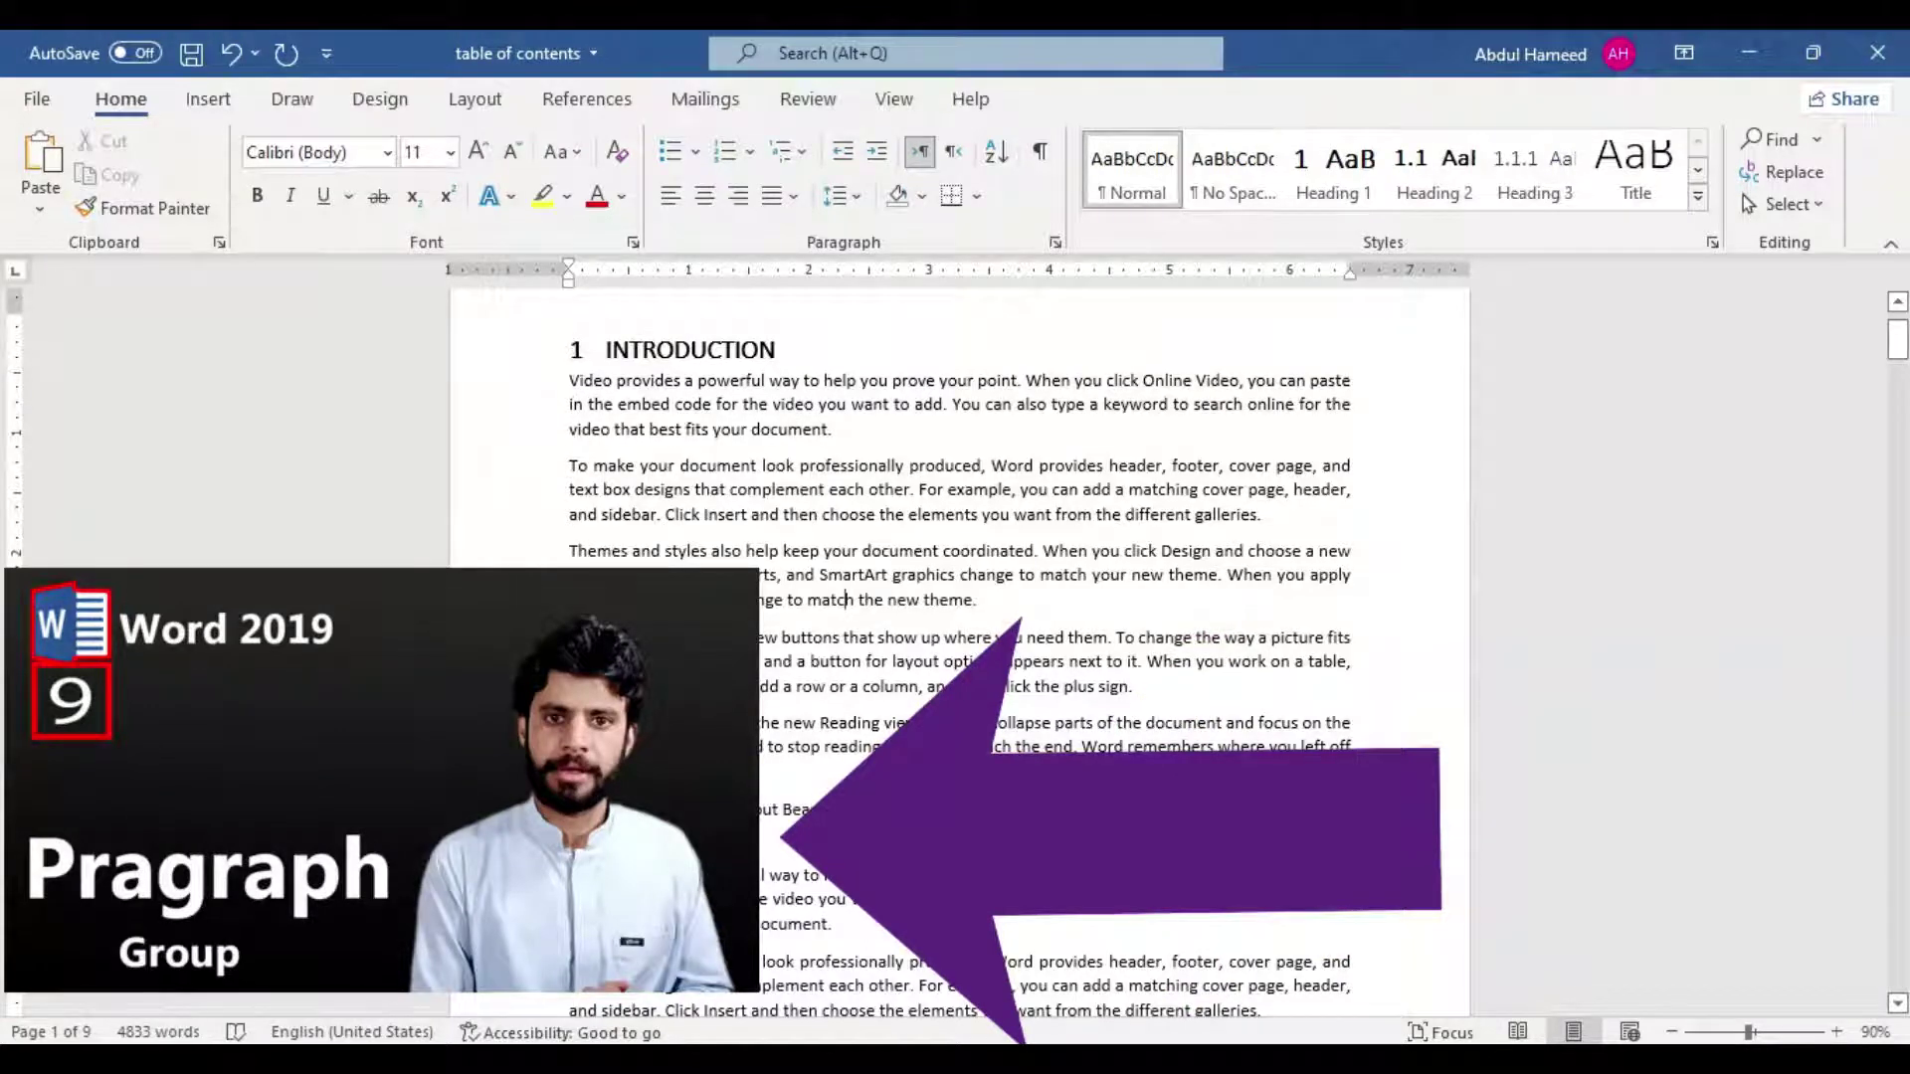
scroll(642, 609, "down", 4)
scroll(642, 608, "down", 2)
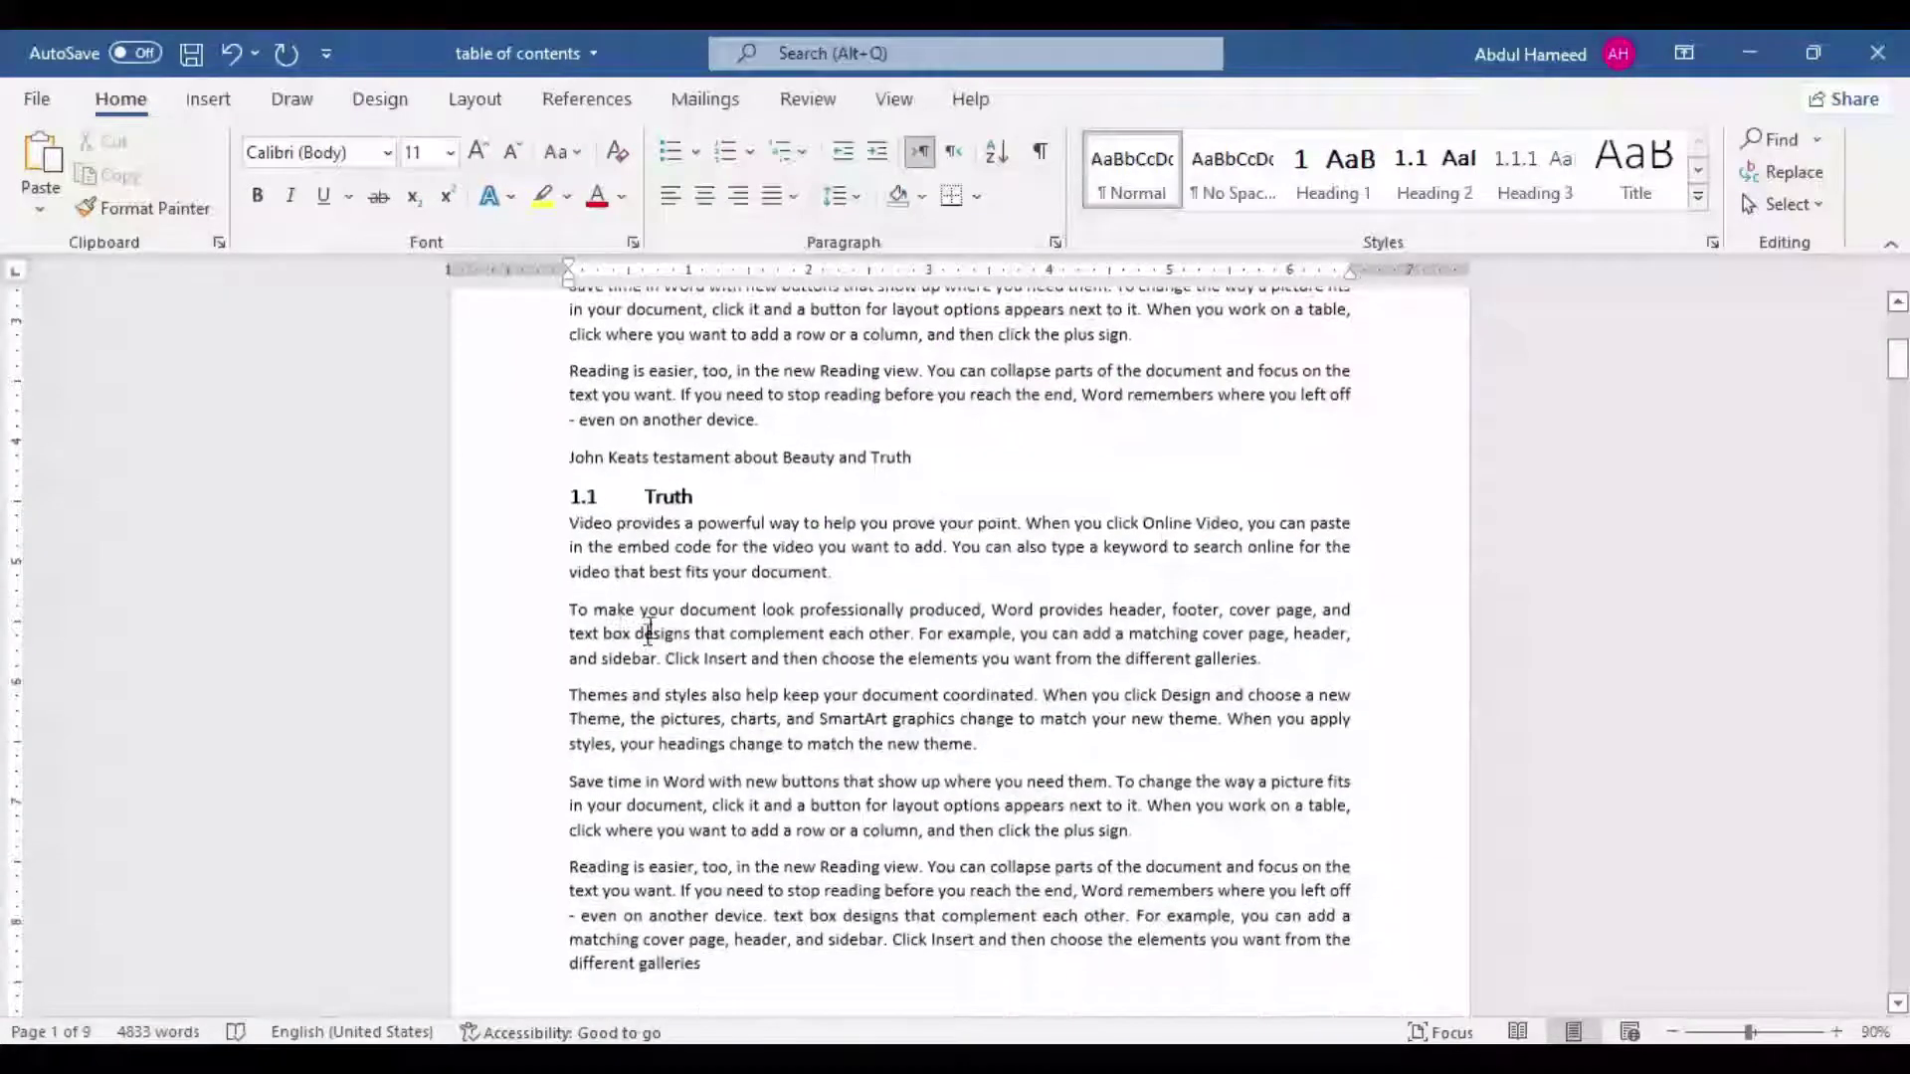
scroll(643, 609, "down", 3)
scroll(642, 517, "down", 1)
scroll(639, 428, "down", 1)
scroll(626, 443, "down", 3)
scroll(627, 498, "down", 3)
scroll(657, 631, "down", 3)
scroll(657, 631, "down", 3)
scroll(655, 672, "down", 3)
scroll(656, 673, "down", 3)
scroll(654, 667, "down", 2)
scroll(652, 653, "down", 3)
scroll(652, 646, "down", 2)
scroll(652, 647, "down", 1)
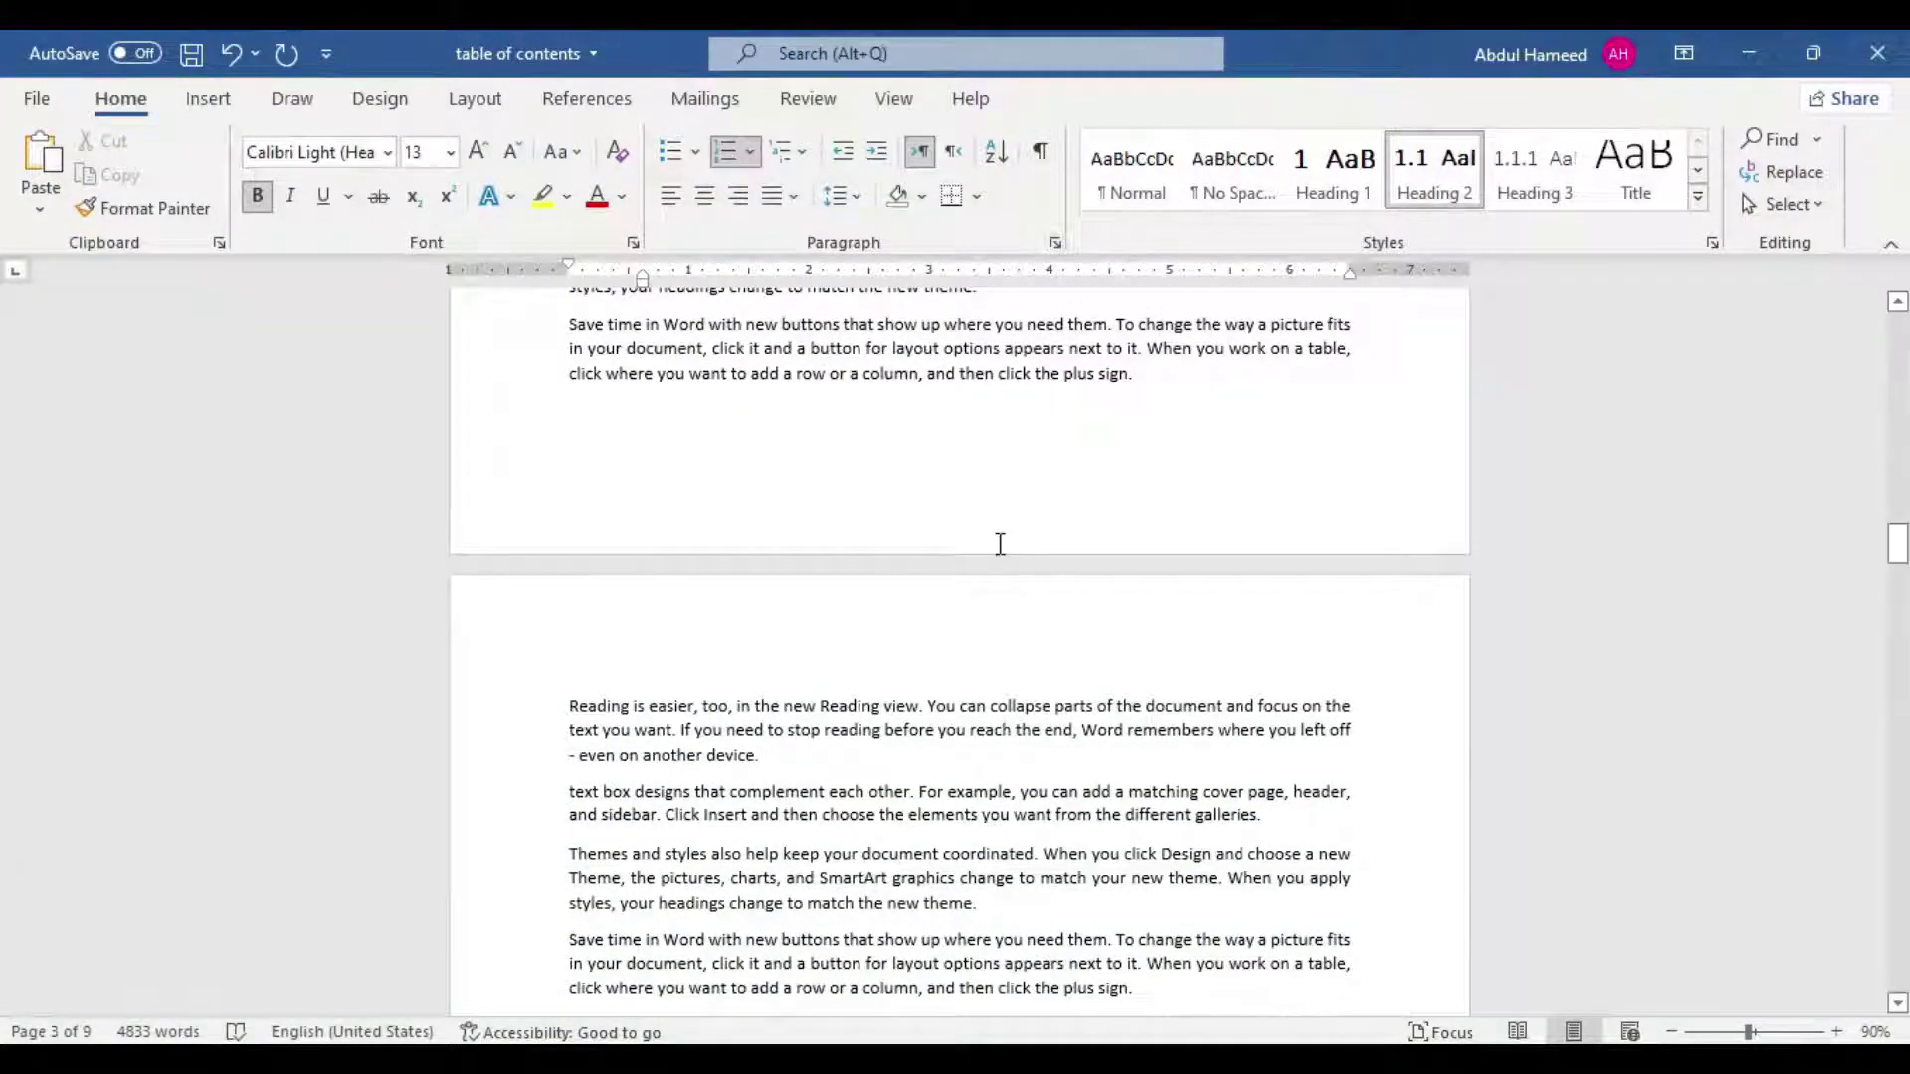
scroll(1001, 543, "up", 3, "ctrl")
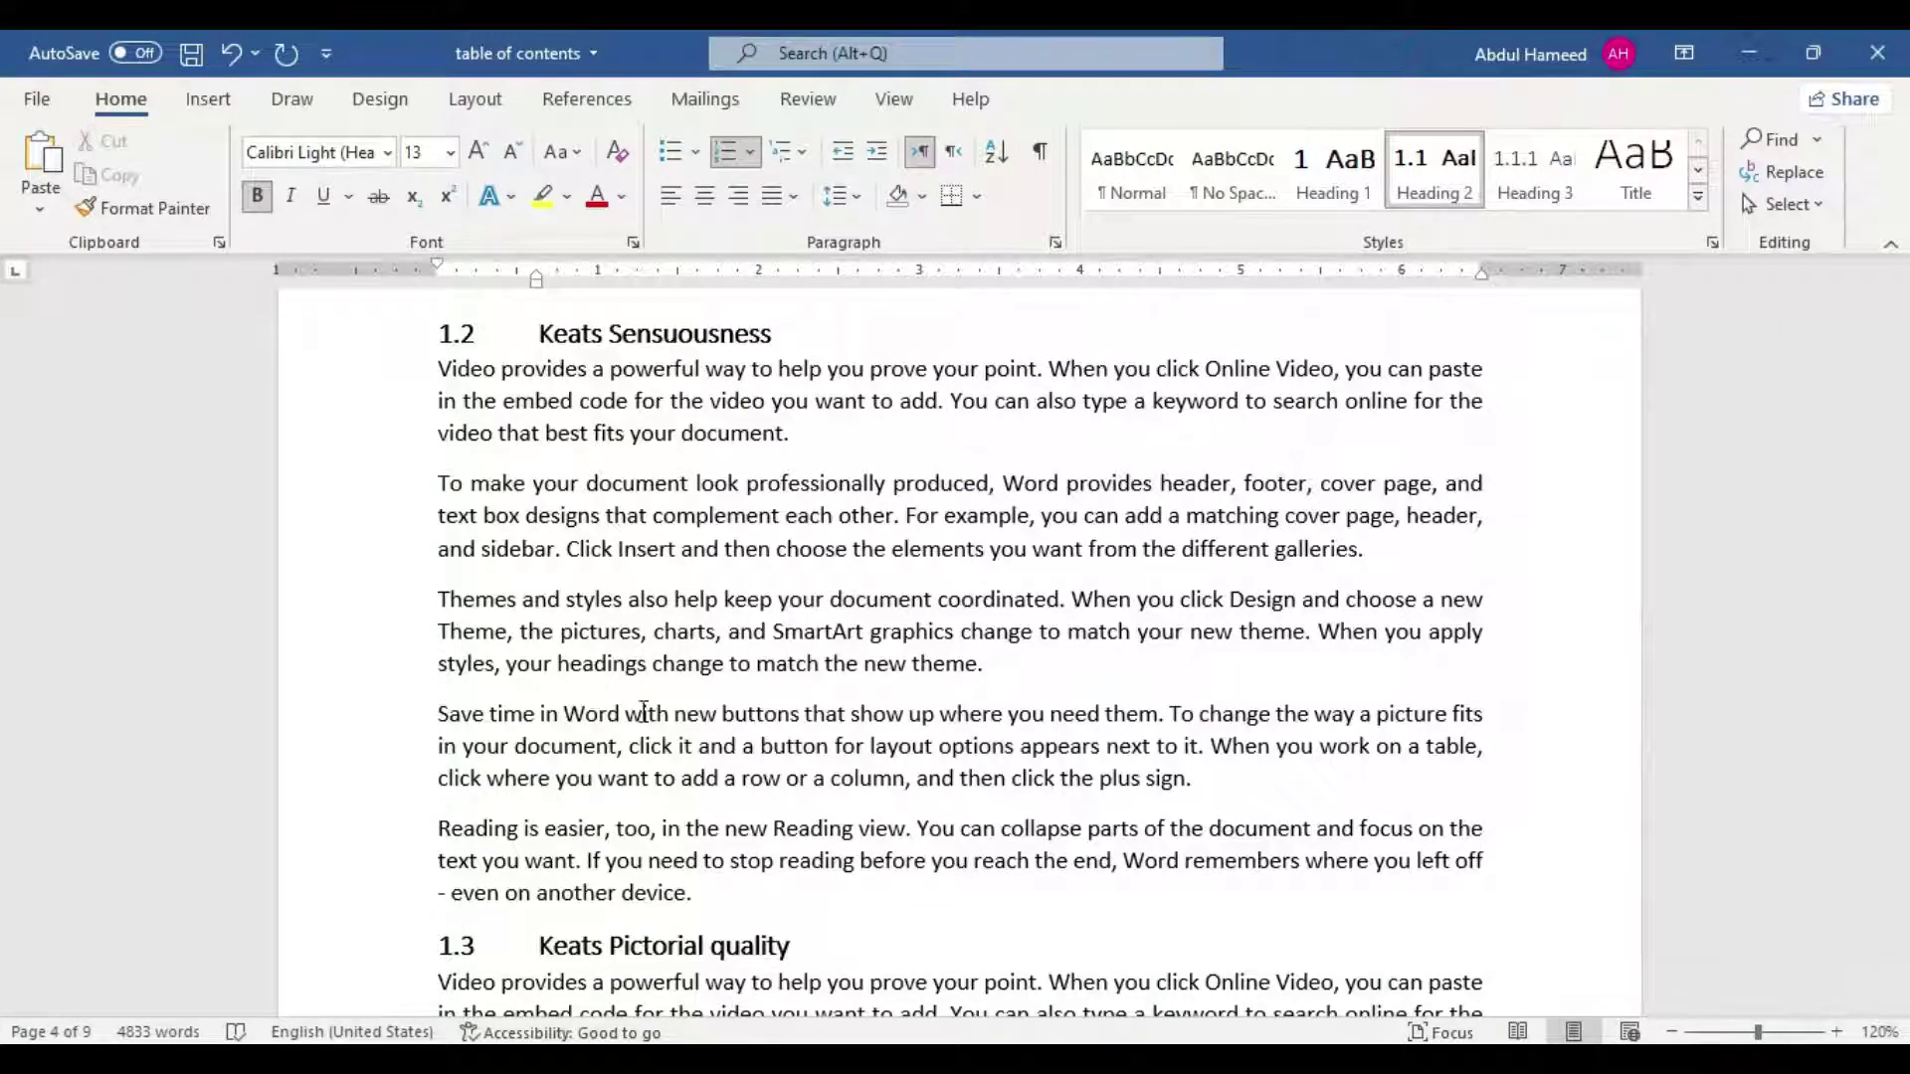
scroll(667, 694, "up", 3)
scroll(630, 660, "up", 4)
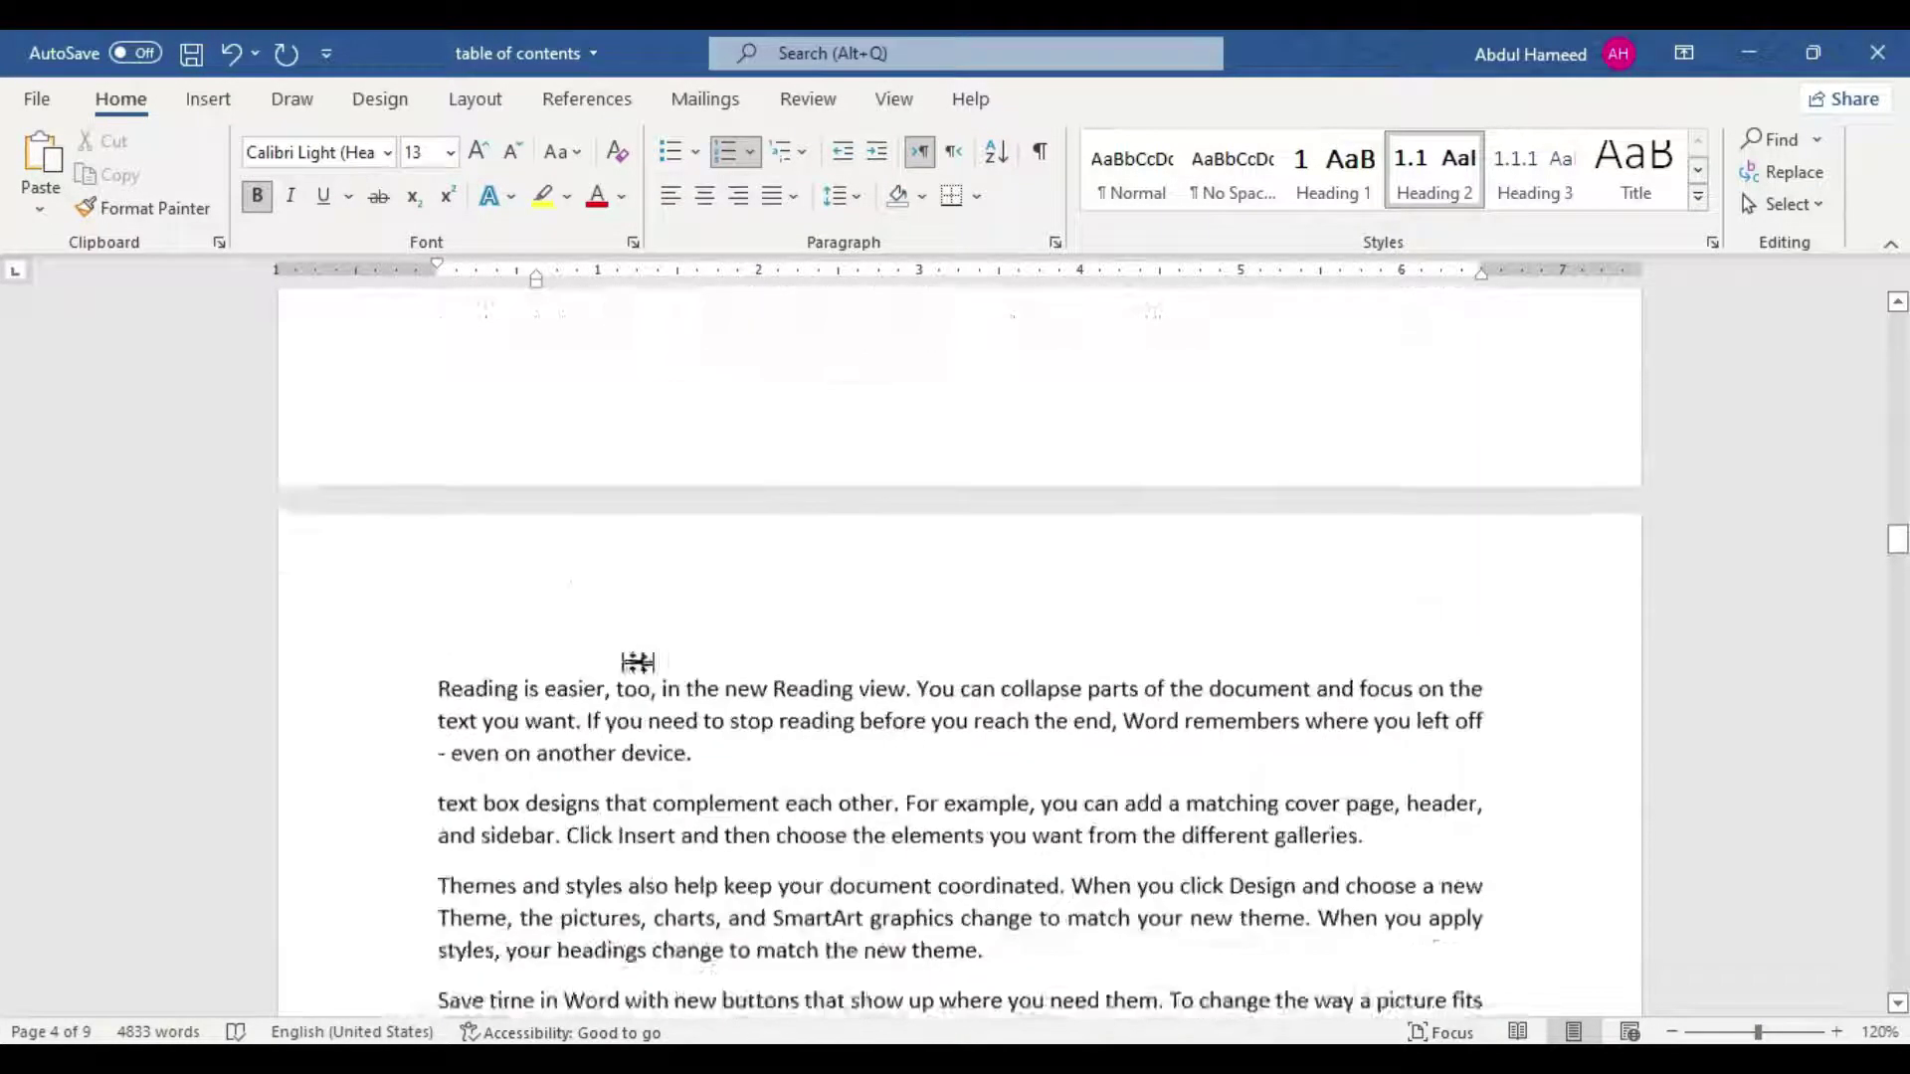
scroll(567, 659, "up", 4)
scroll(1801, 665, "down", 3)
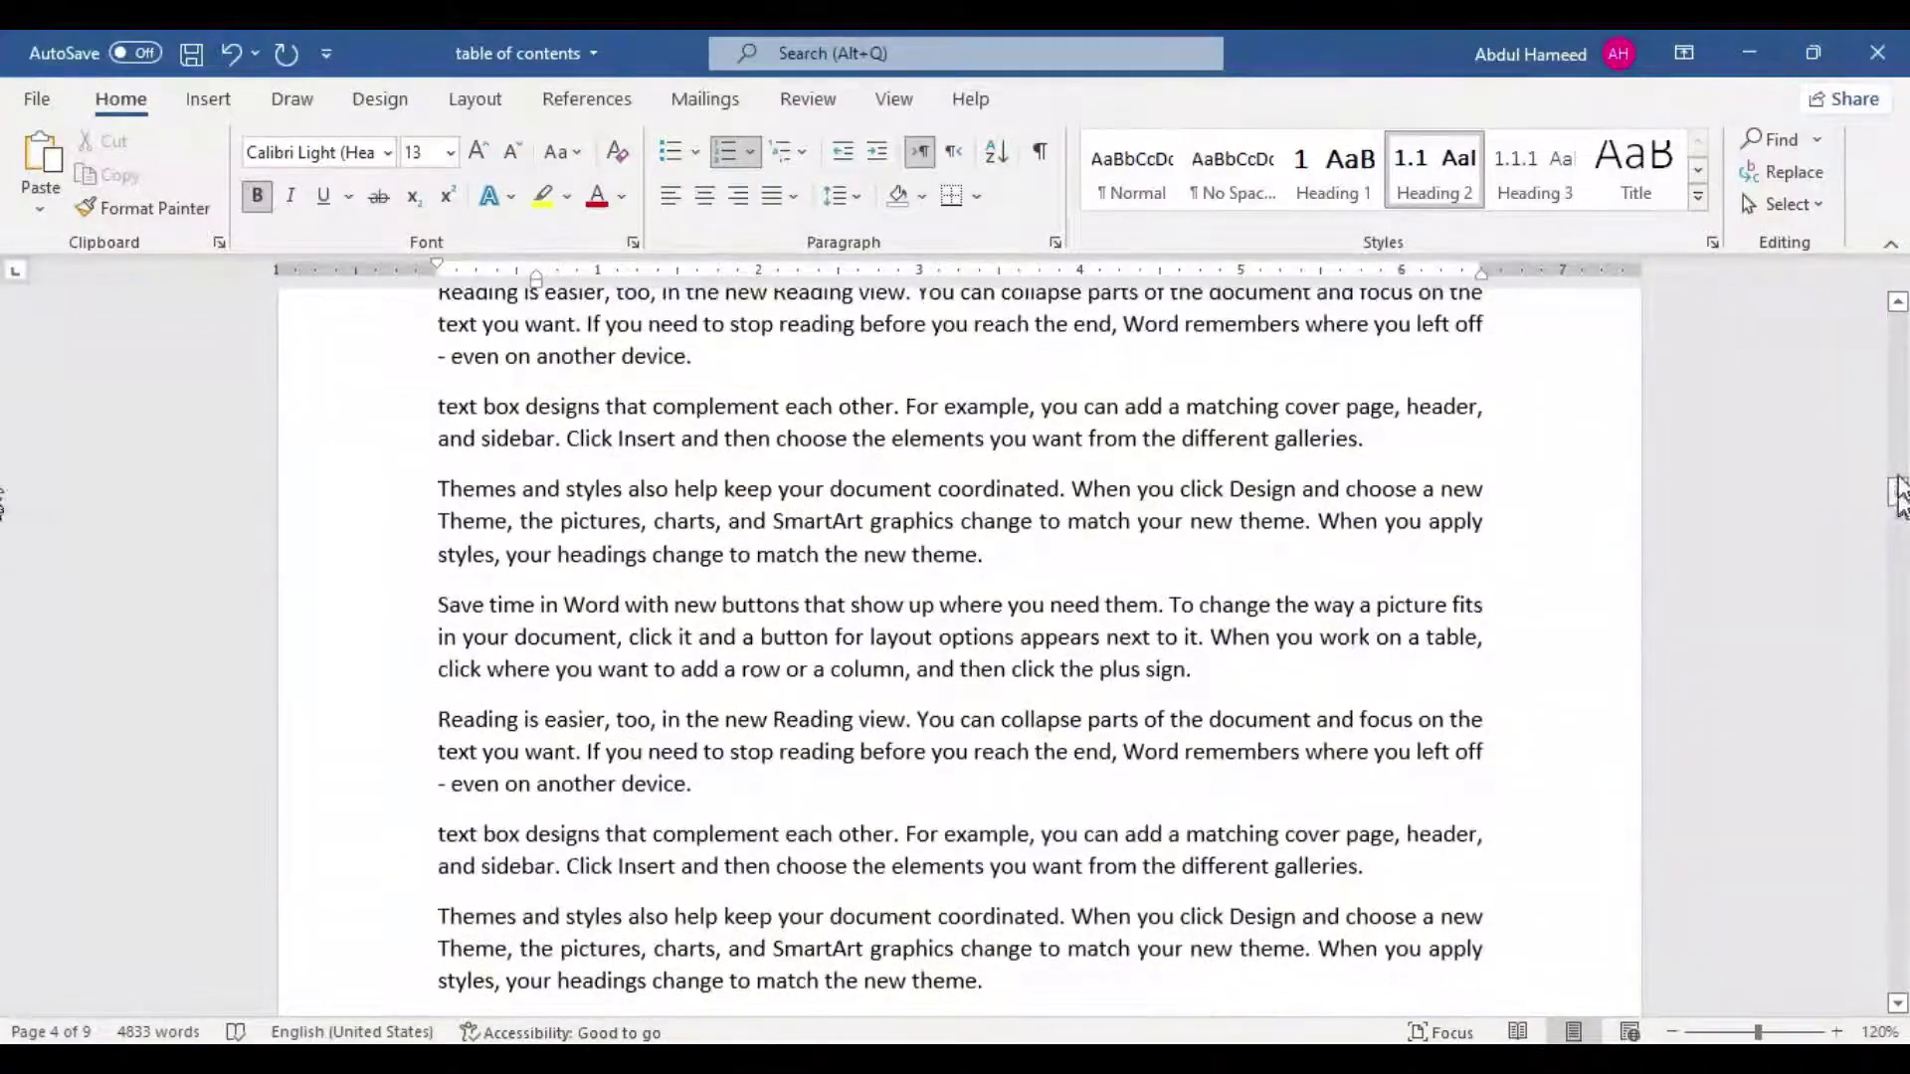
left_click_drag(1897, 502, 1898, 337)
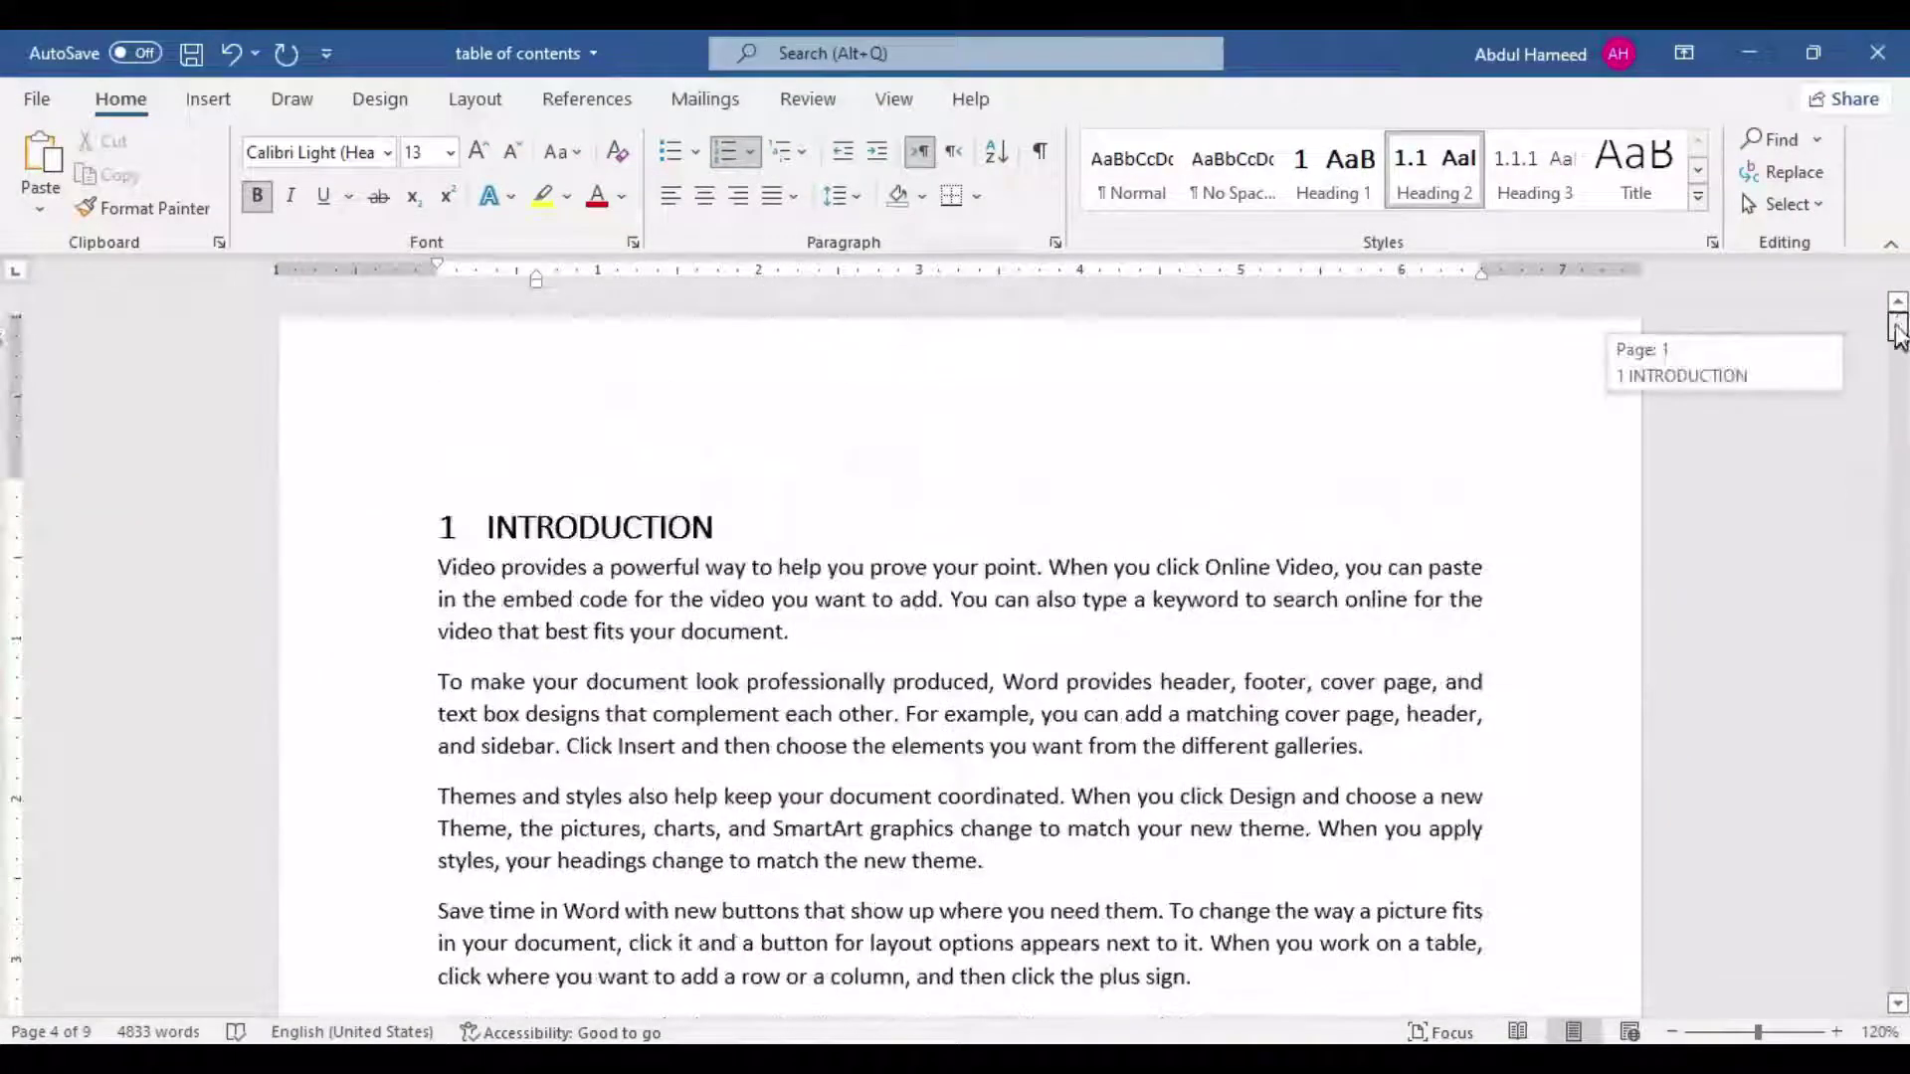
left_click(480, 516)
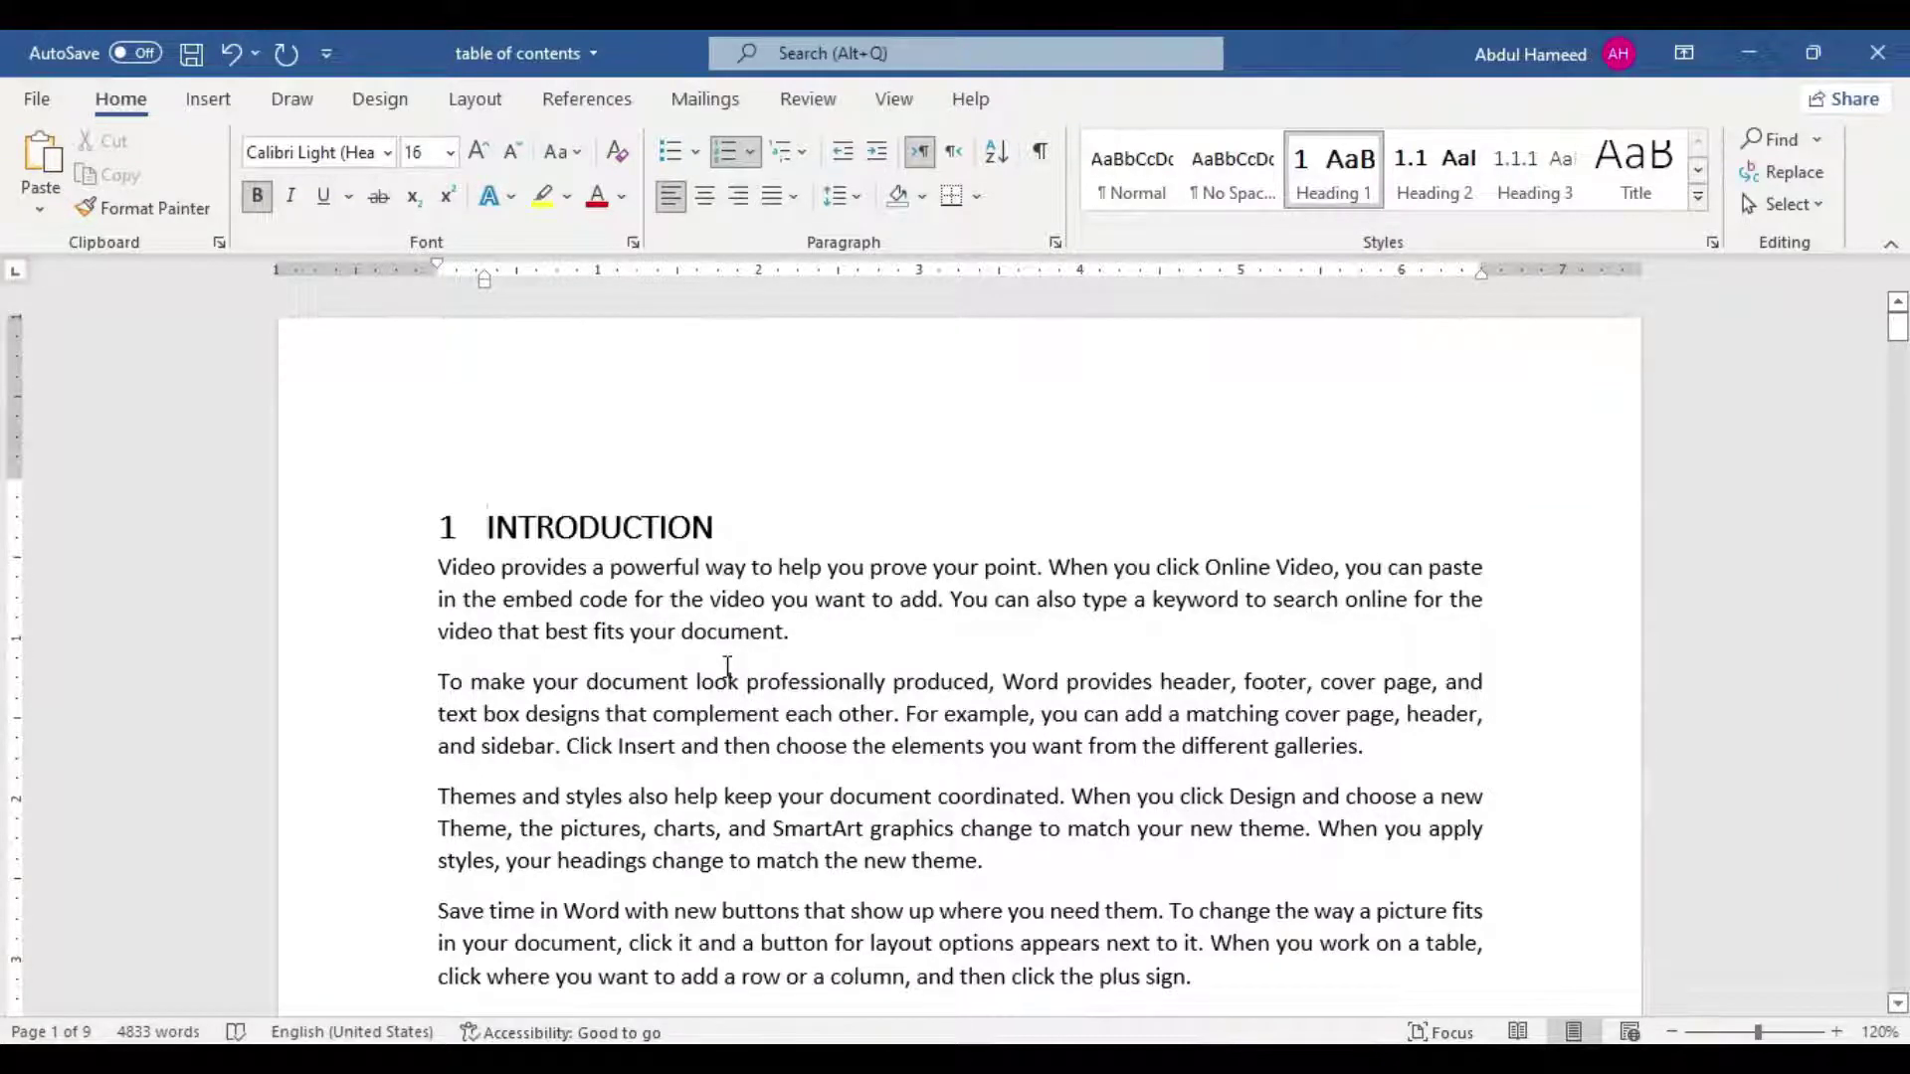
key("ctrl+Return")
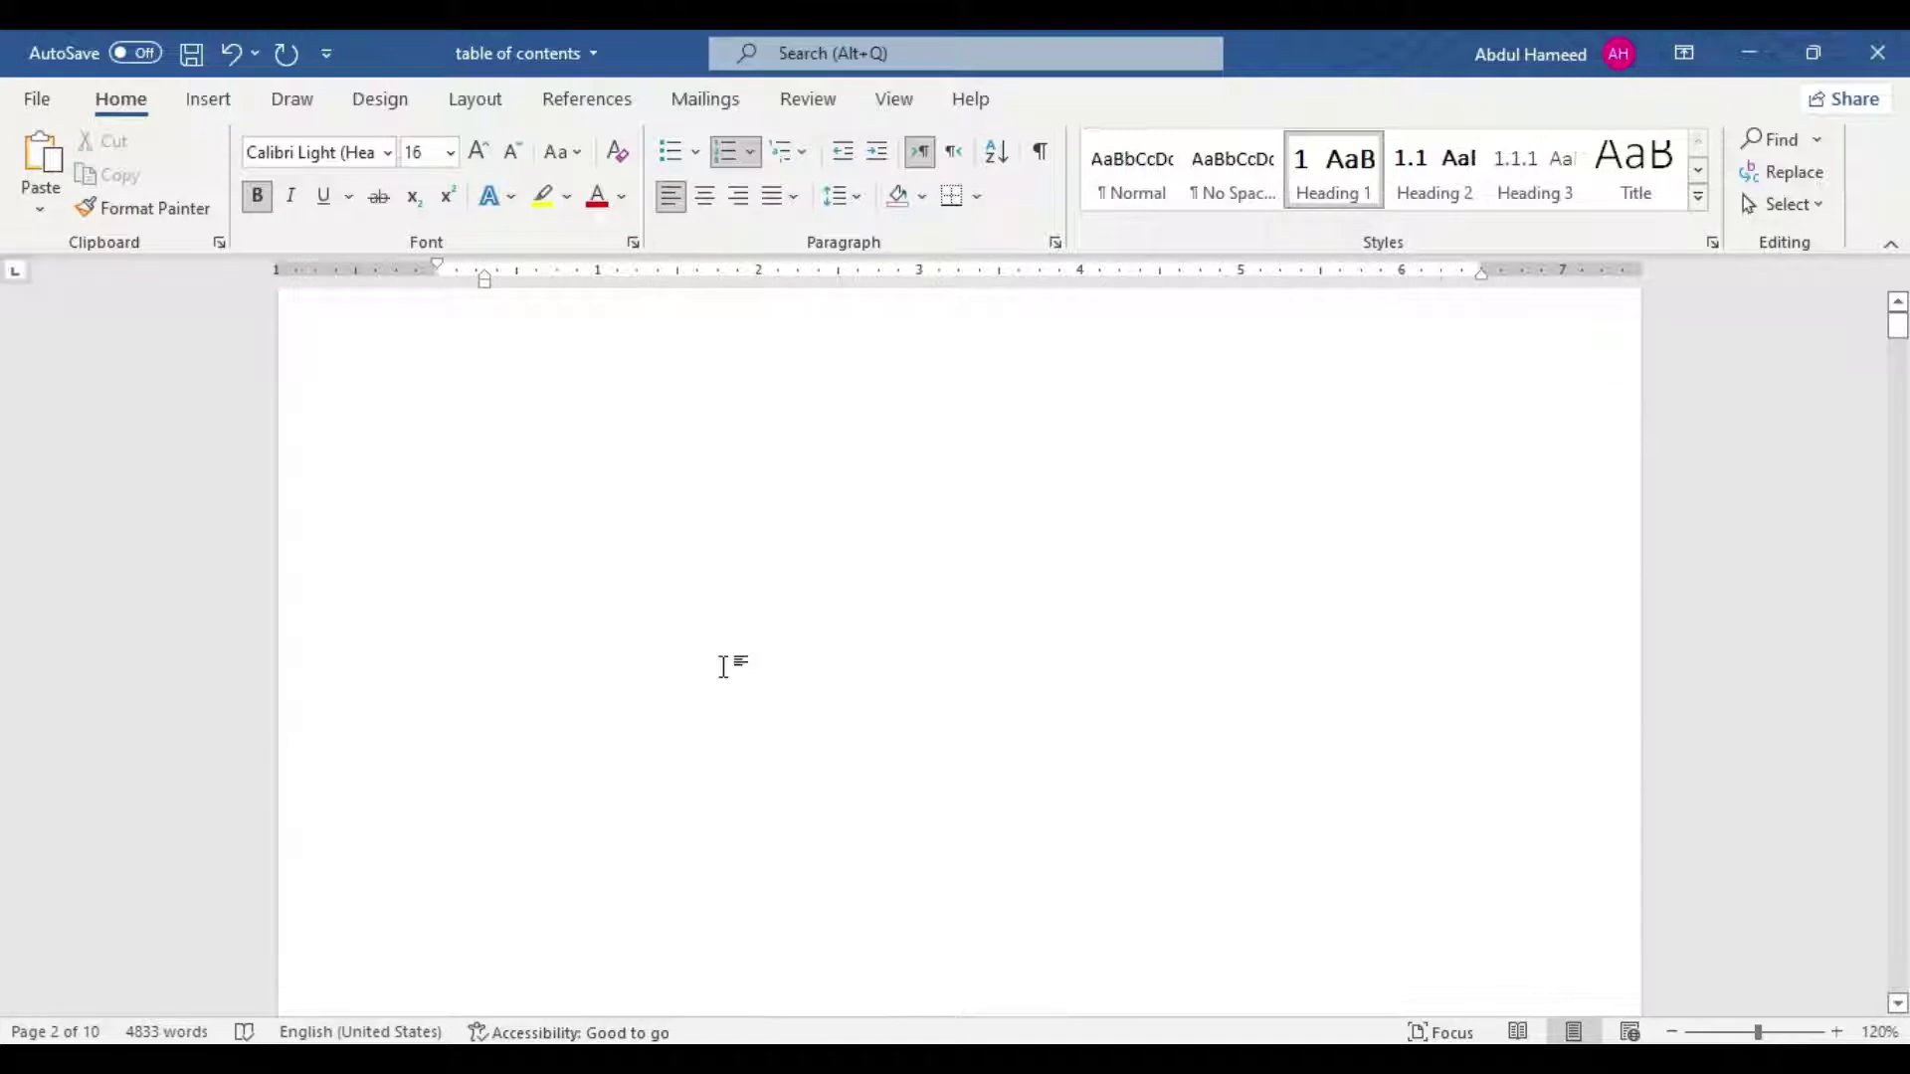
Step: Insert Automatic Table 1 as the contents at the top of the new blank first page
scroll(723, 666, "up", 1)
left_click(709, 672)
left_click(524, 482)
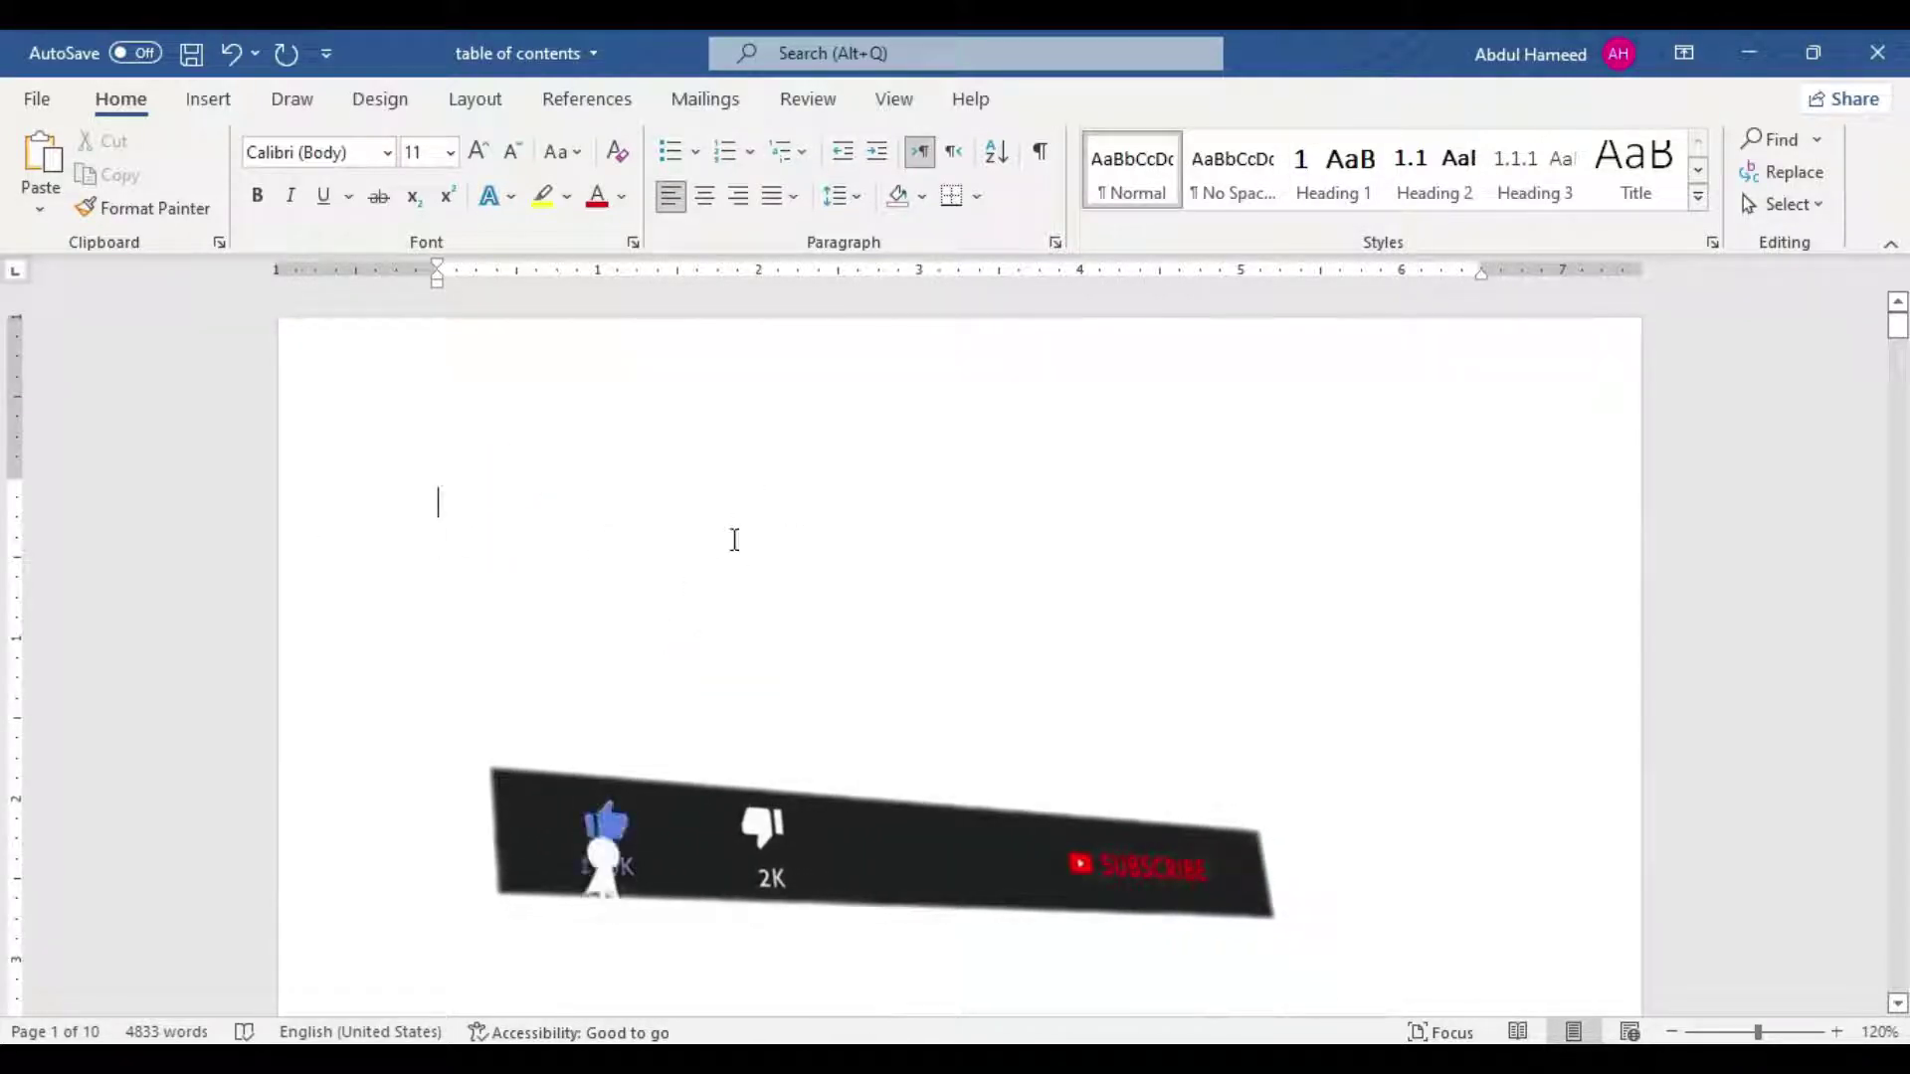
left_click(587, 99)
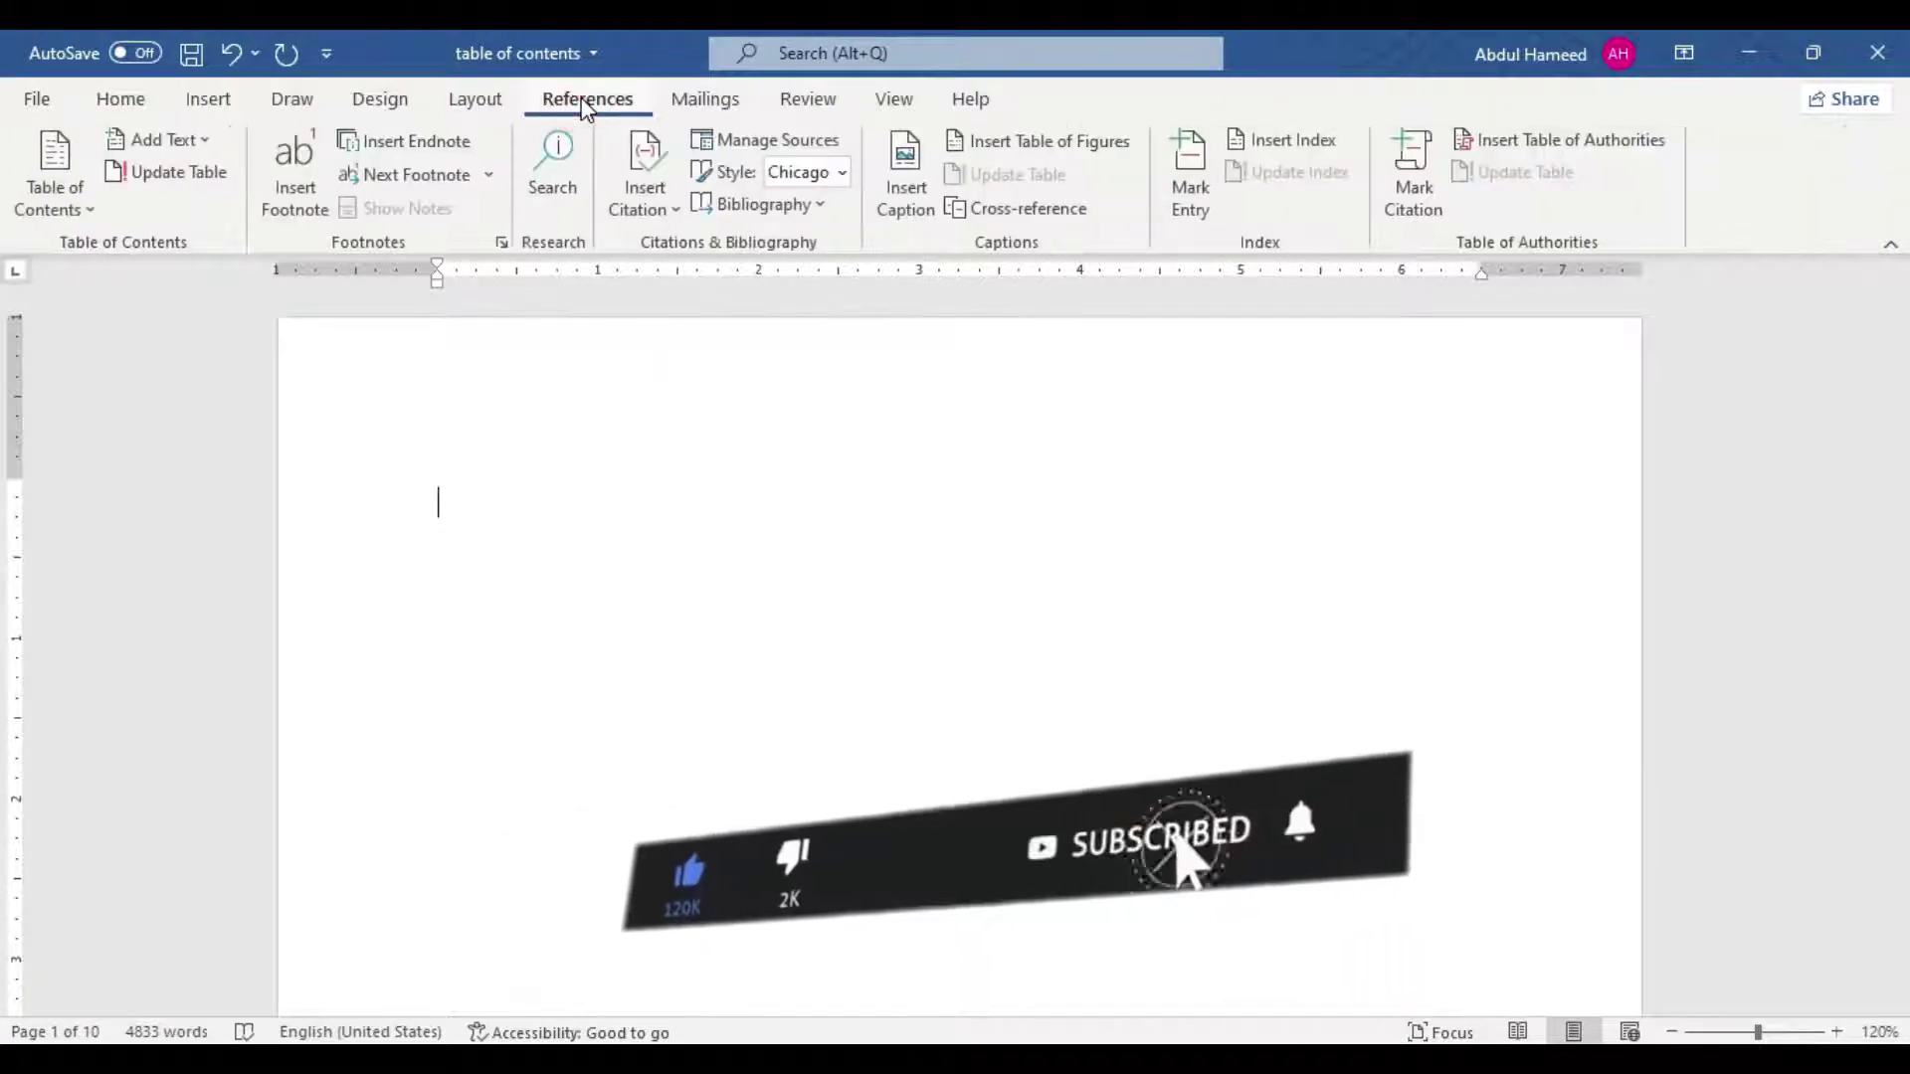
left_click(58, 211)
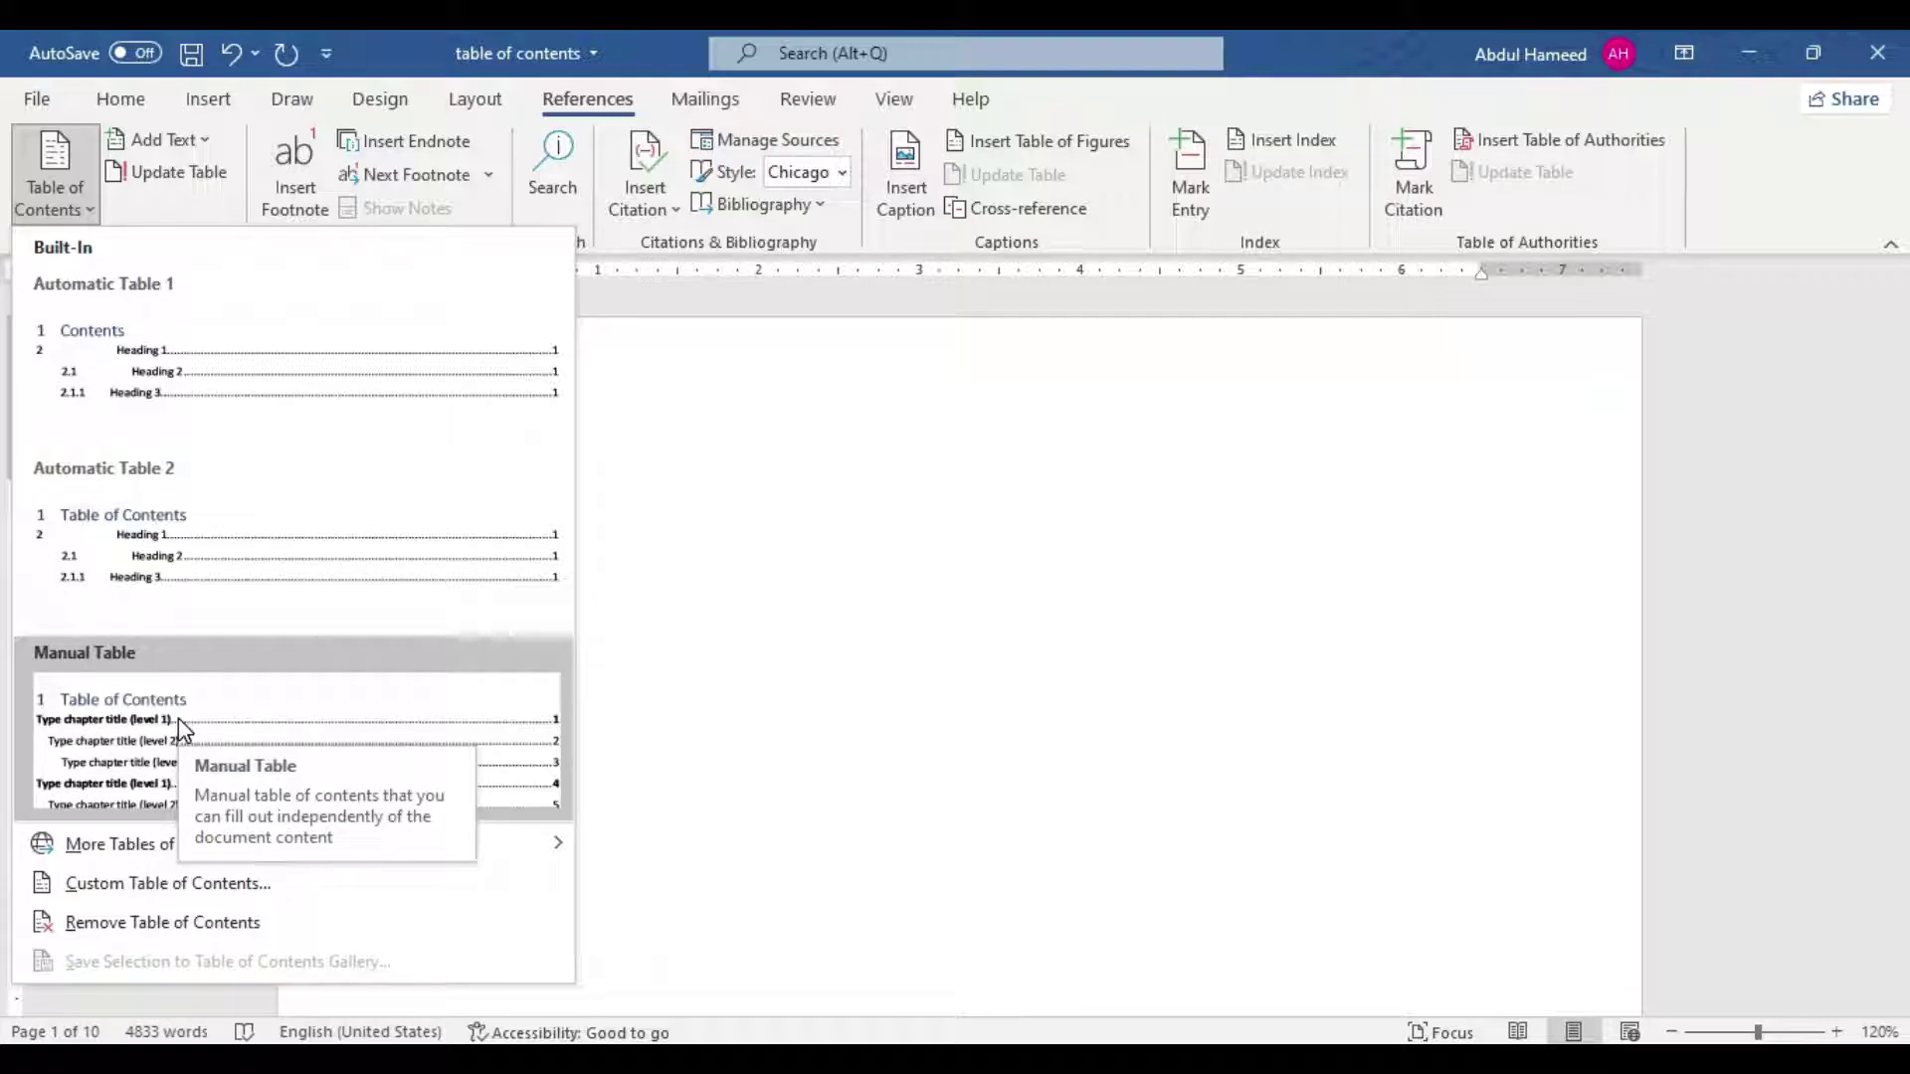
left_click(184, 394)
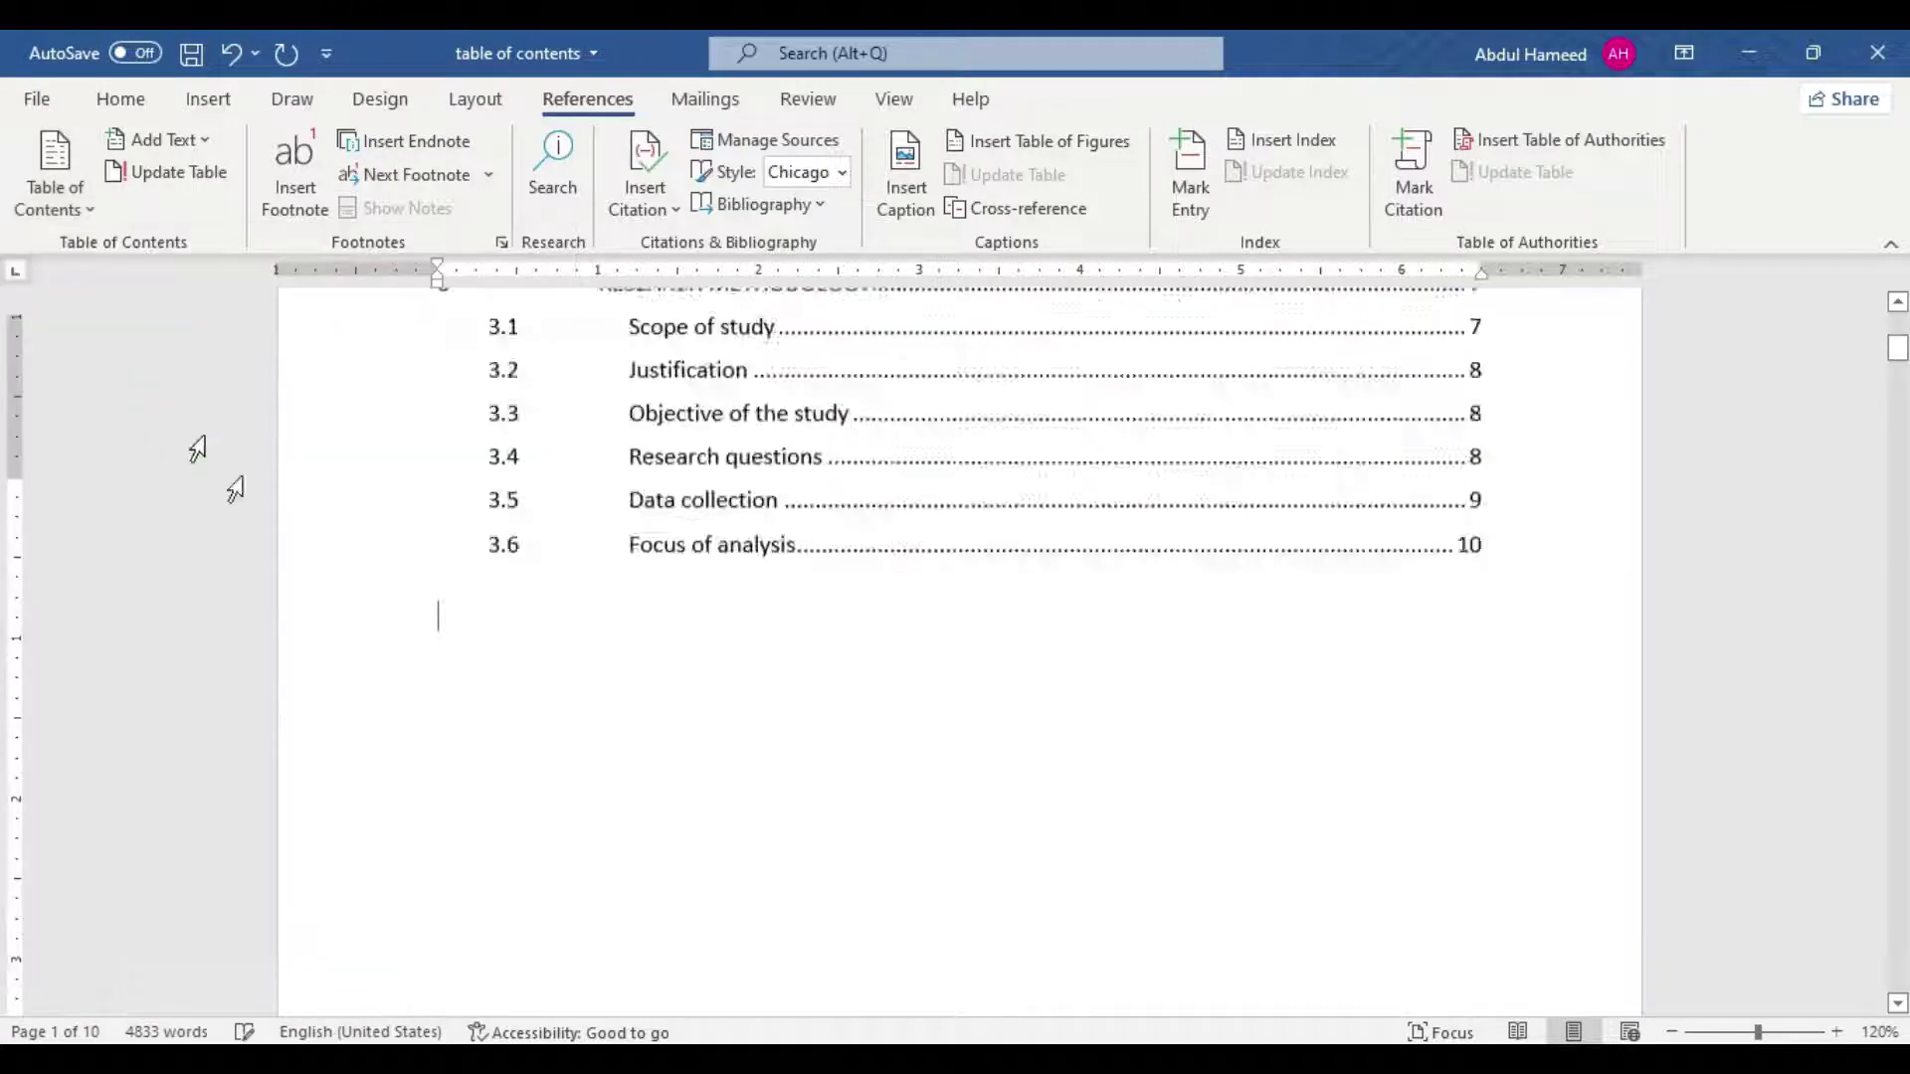
Step: Select all table of contents entries, from INTRODUCTION through the numbered subheadings, and bold them
scroll(651, 610, "up", 3)
scroll(651, 610, "up", 3)
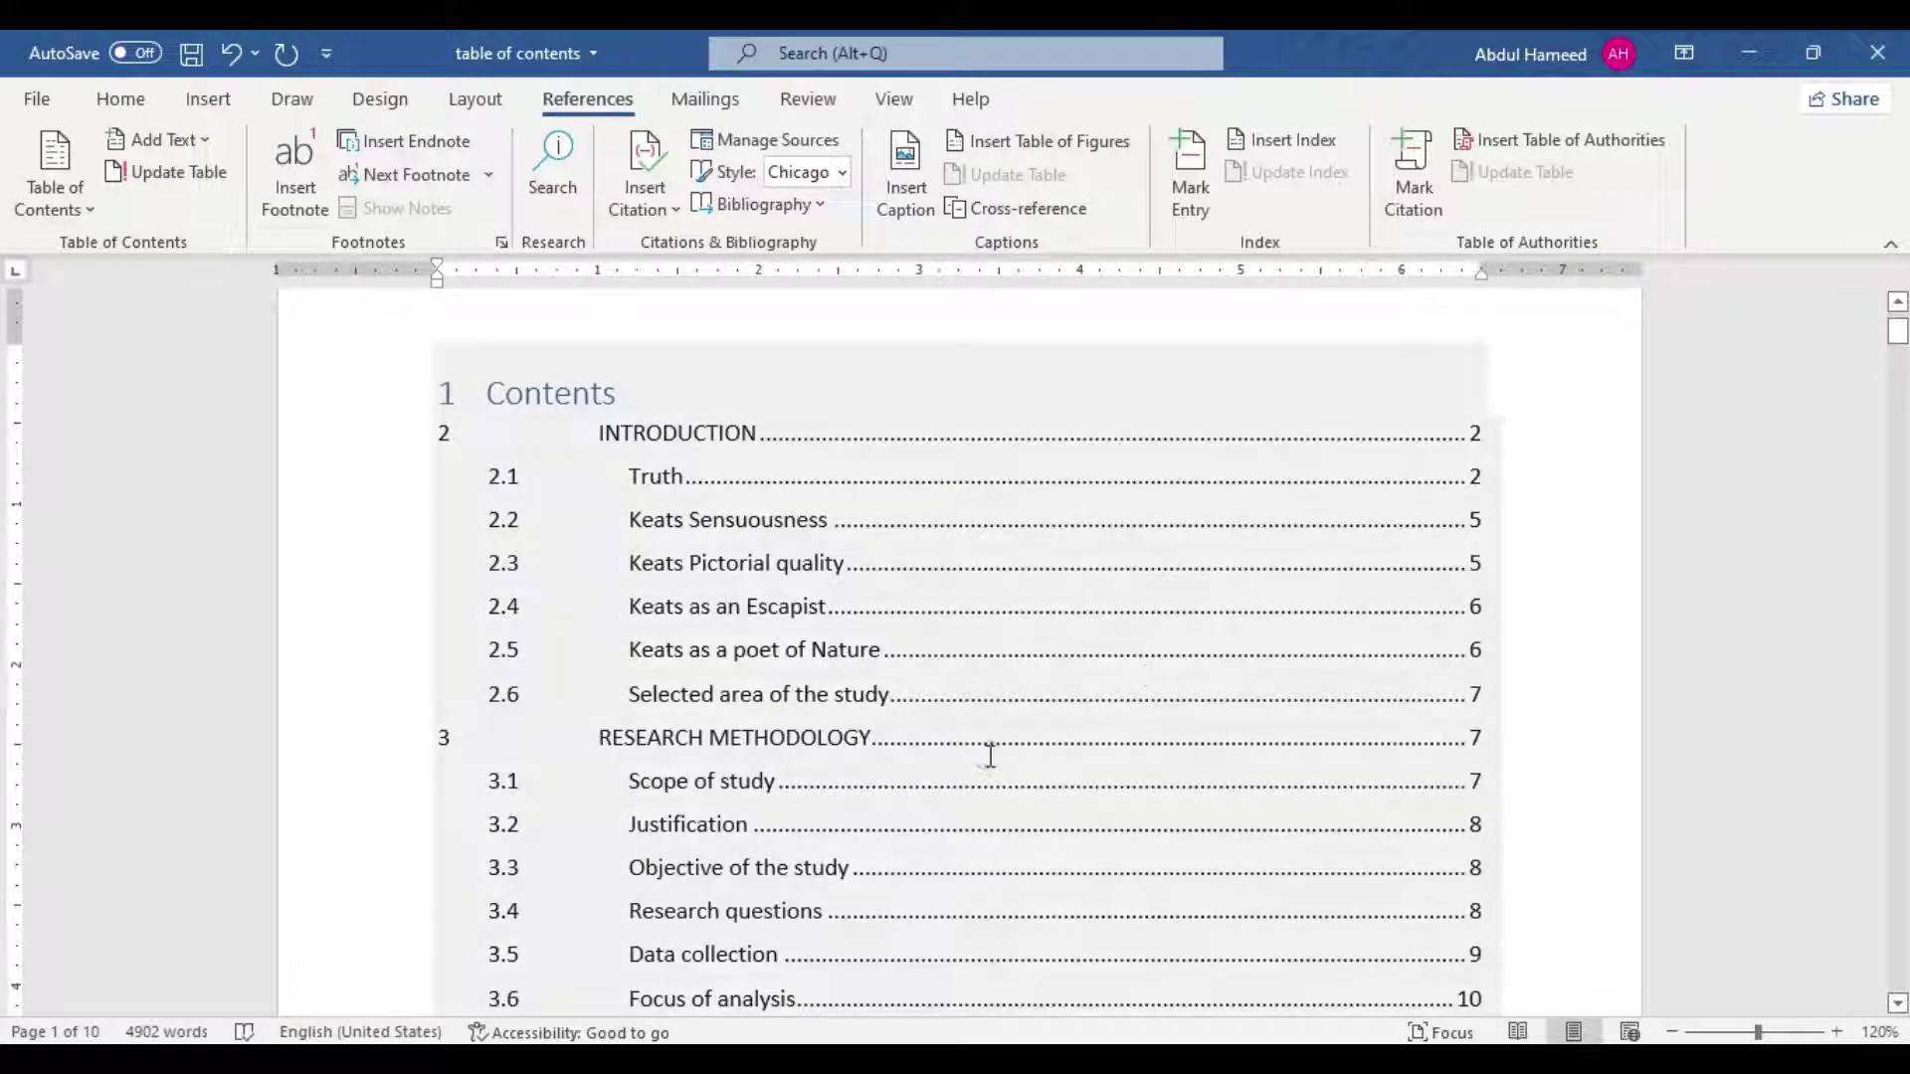
left_click(986, 756)
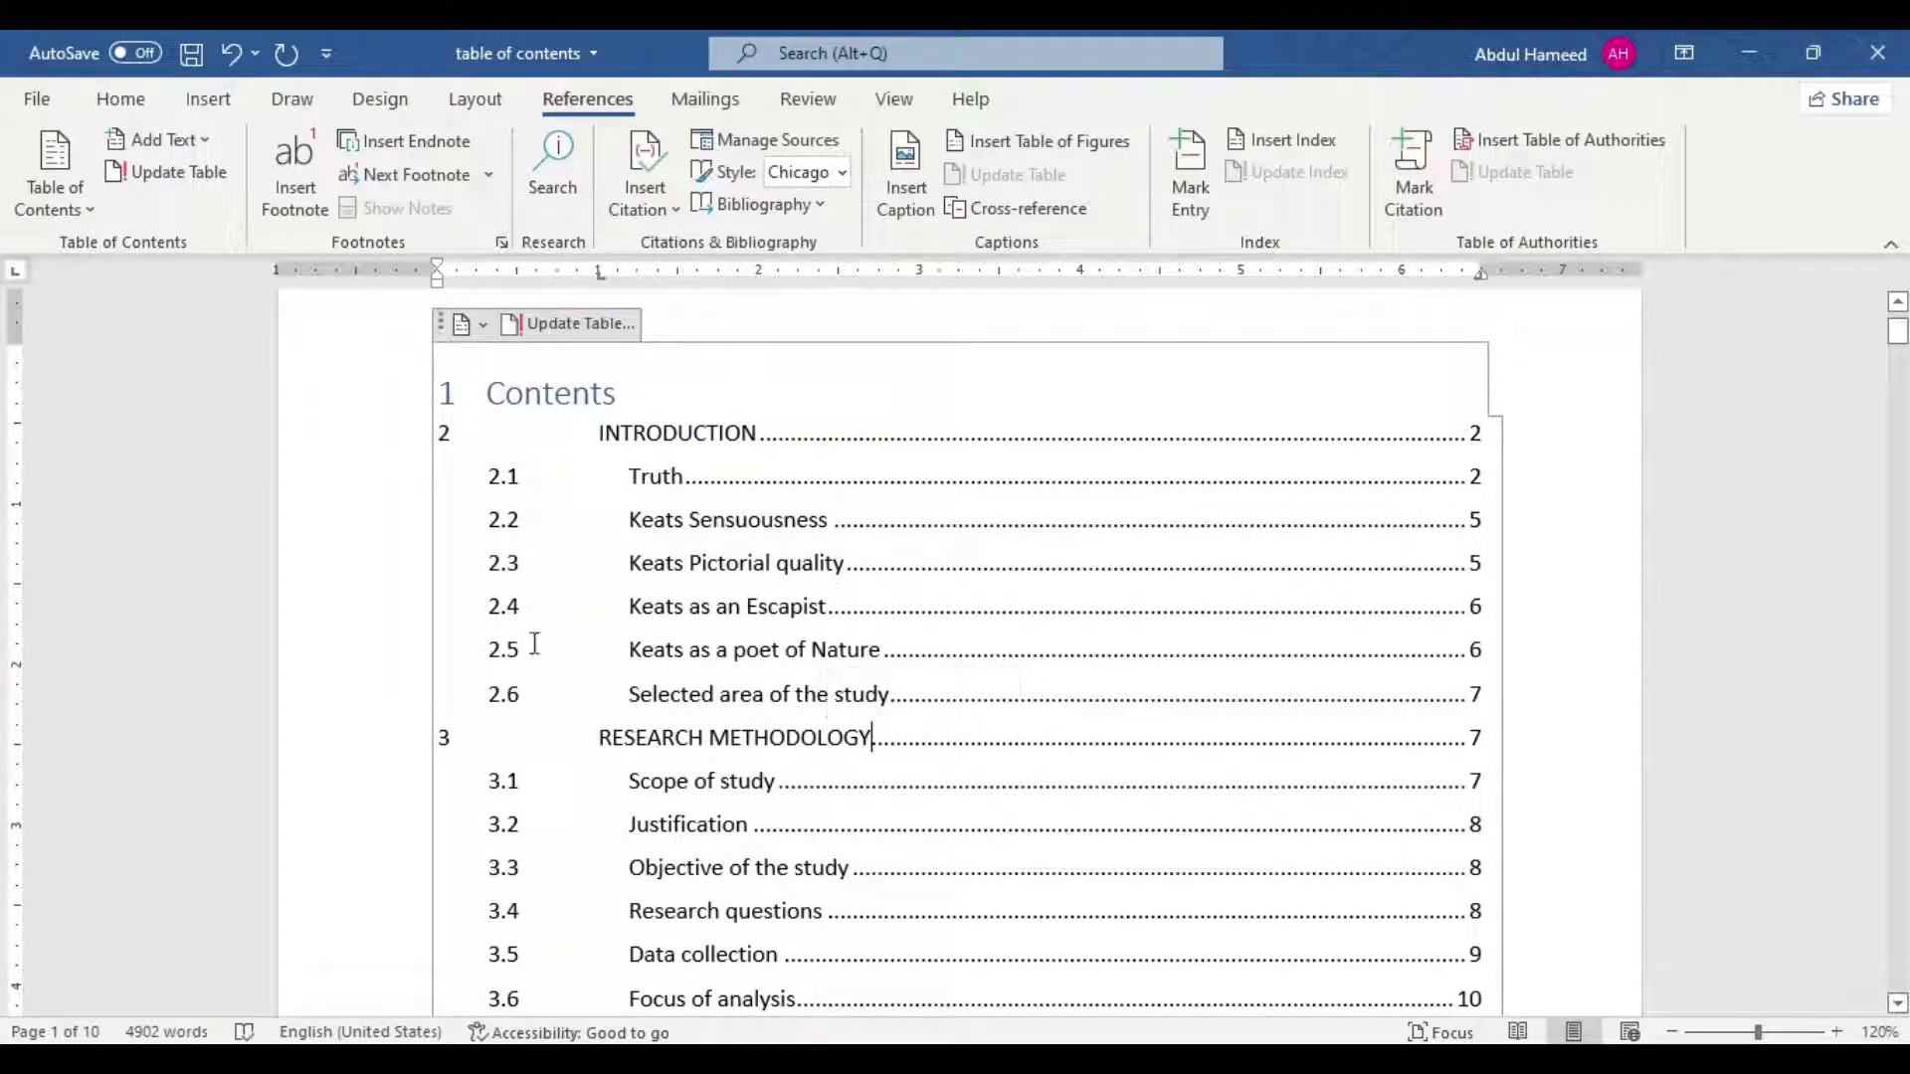
left_click(439, 323)
scroll(963, 612, "down", 1)
scroll(961, 602, "down", 3)
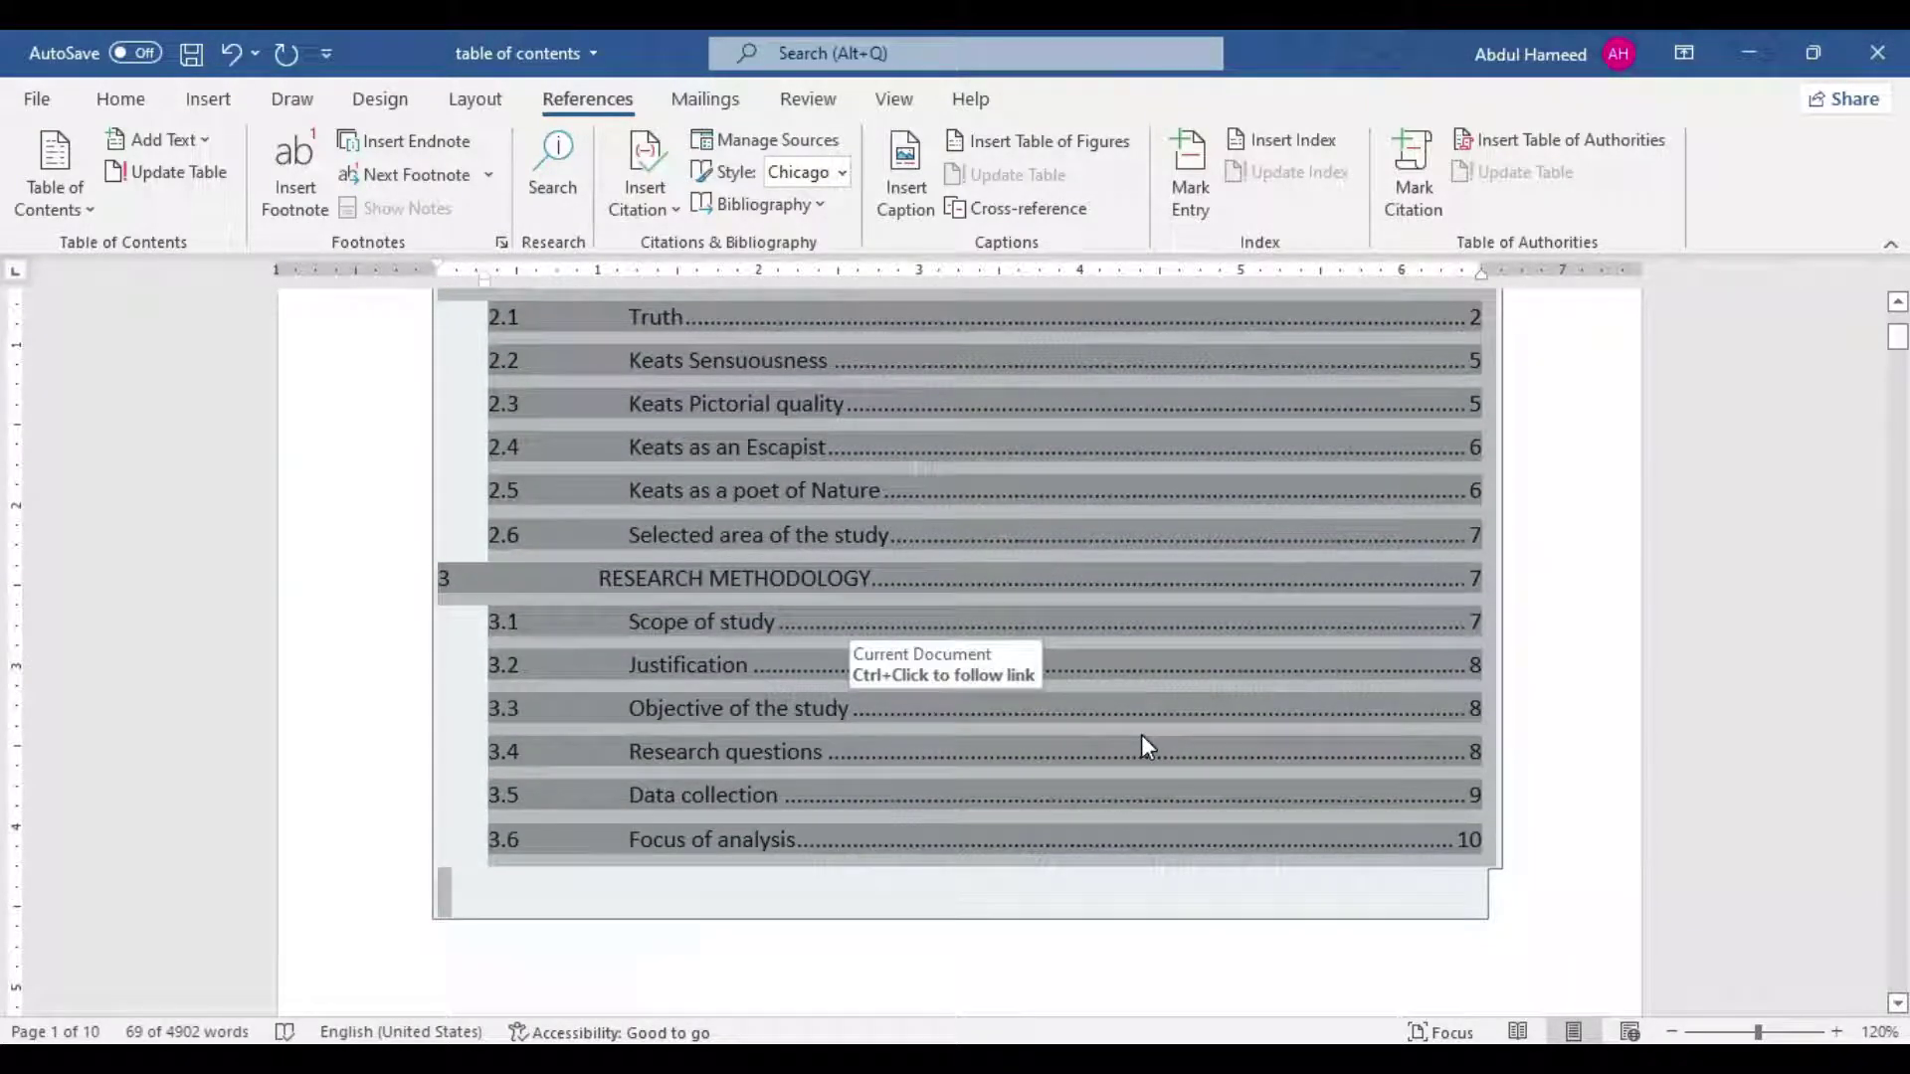
scroll(801, 702, "up", 6)
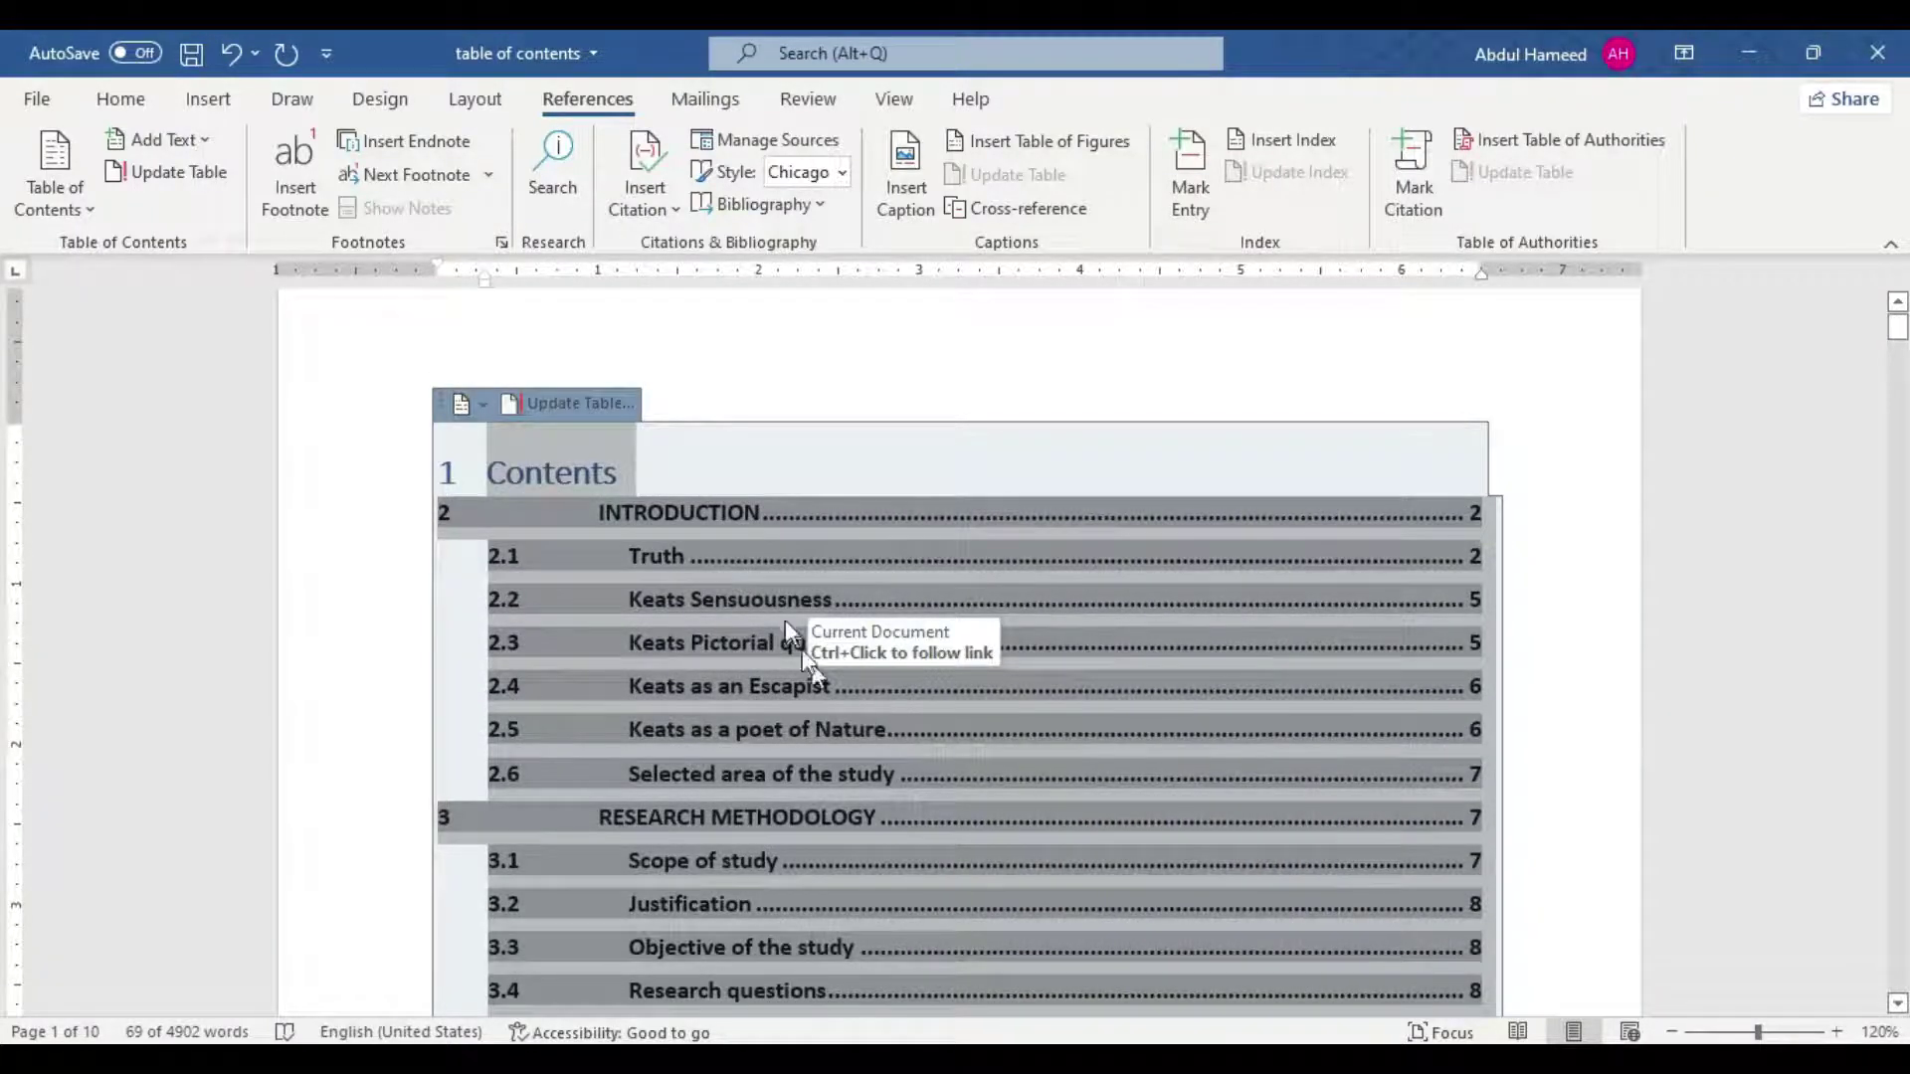
left_click(835, 602)
scroll(491, 485, "down", 12)
scroll(588, 524, "down", 5)
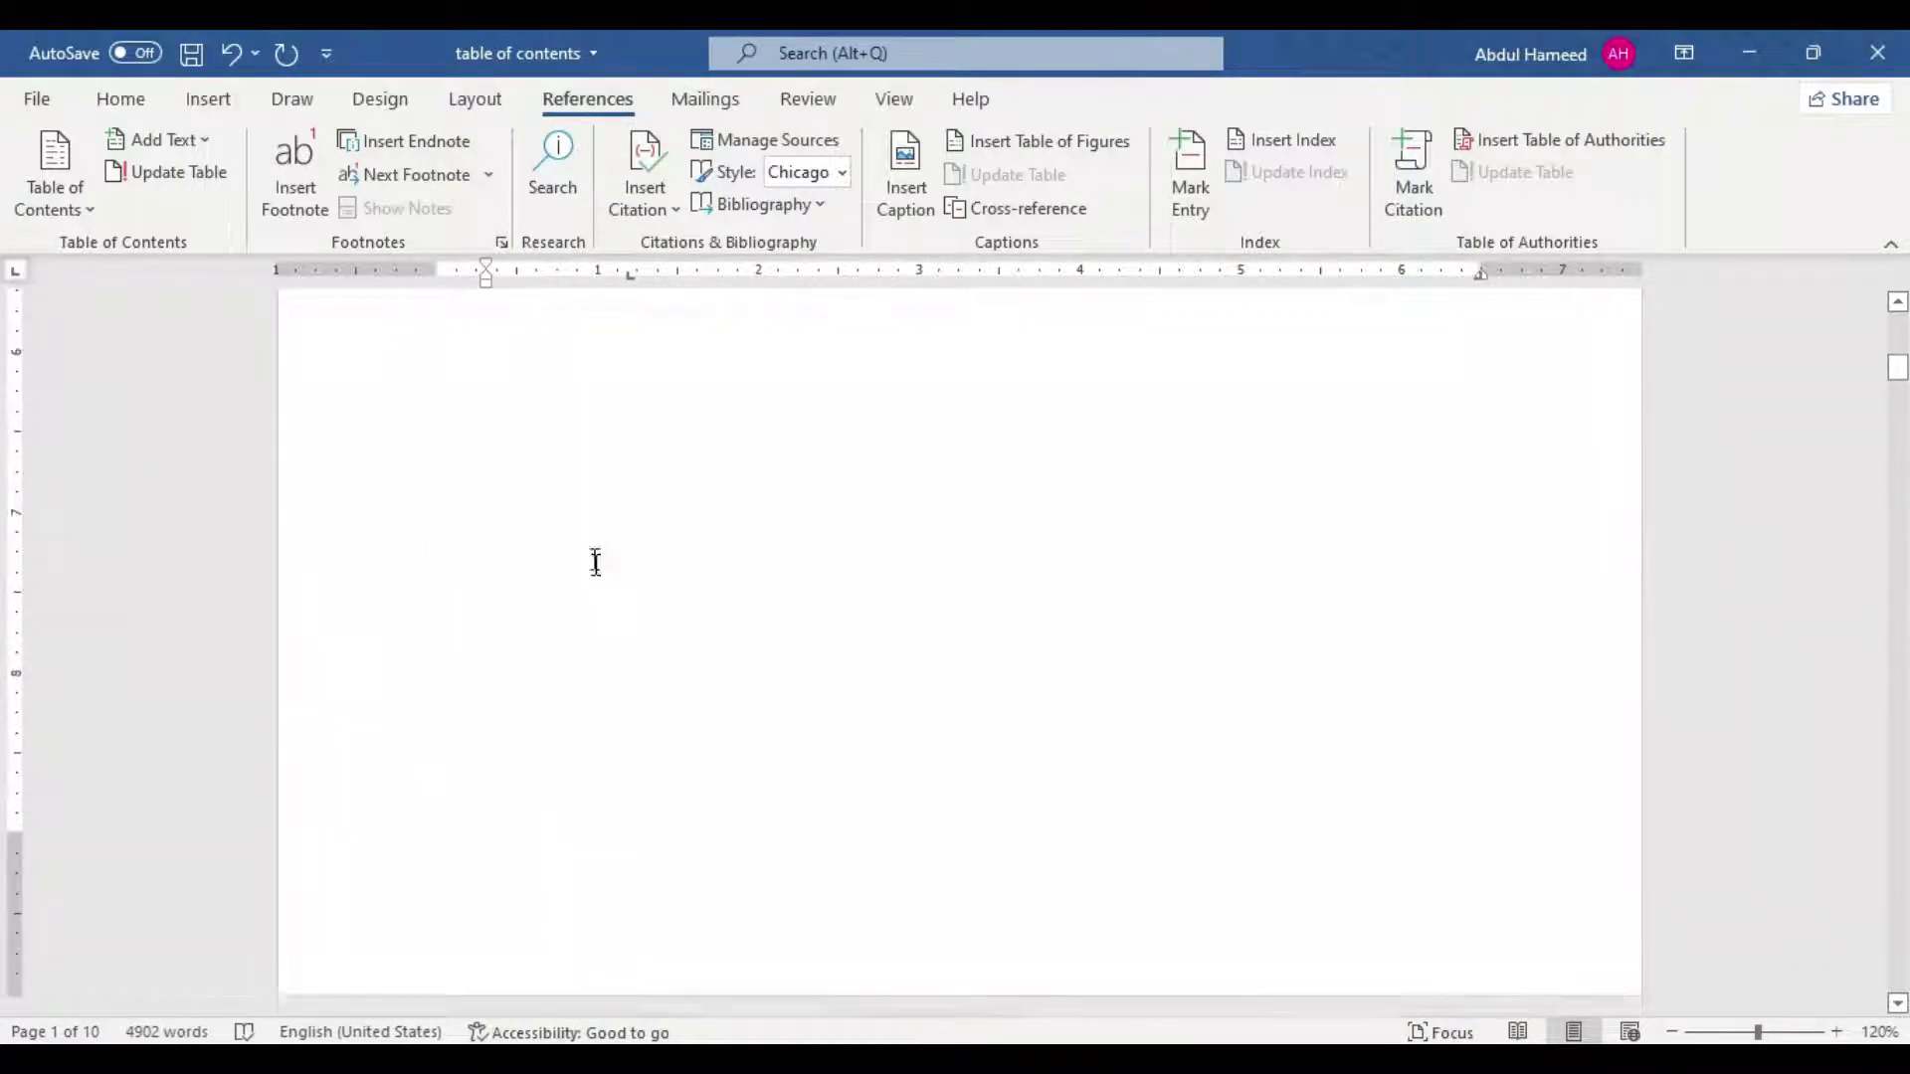
scroll(634, 571, "down", 10)
scroll(524, 704, "down", 3)
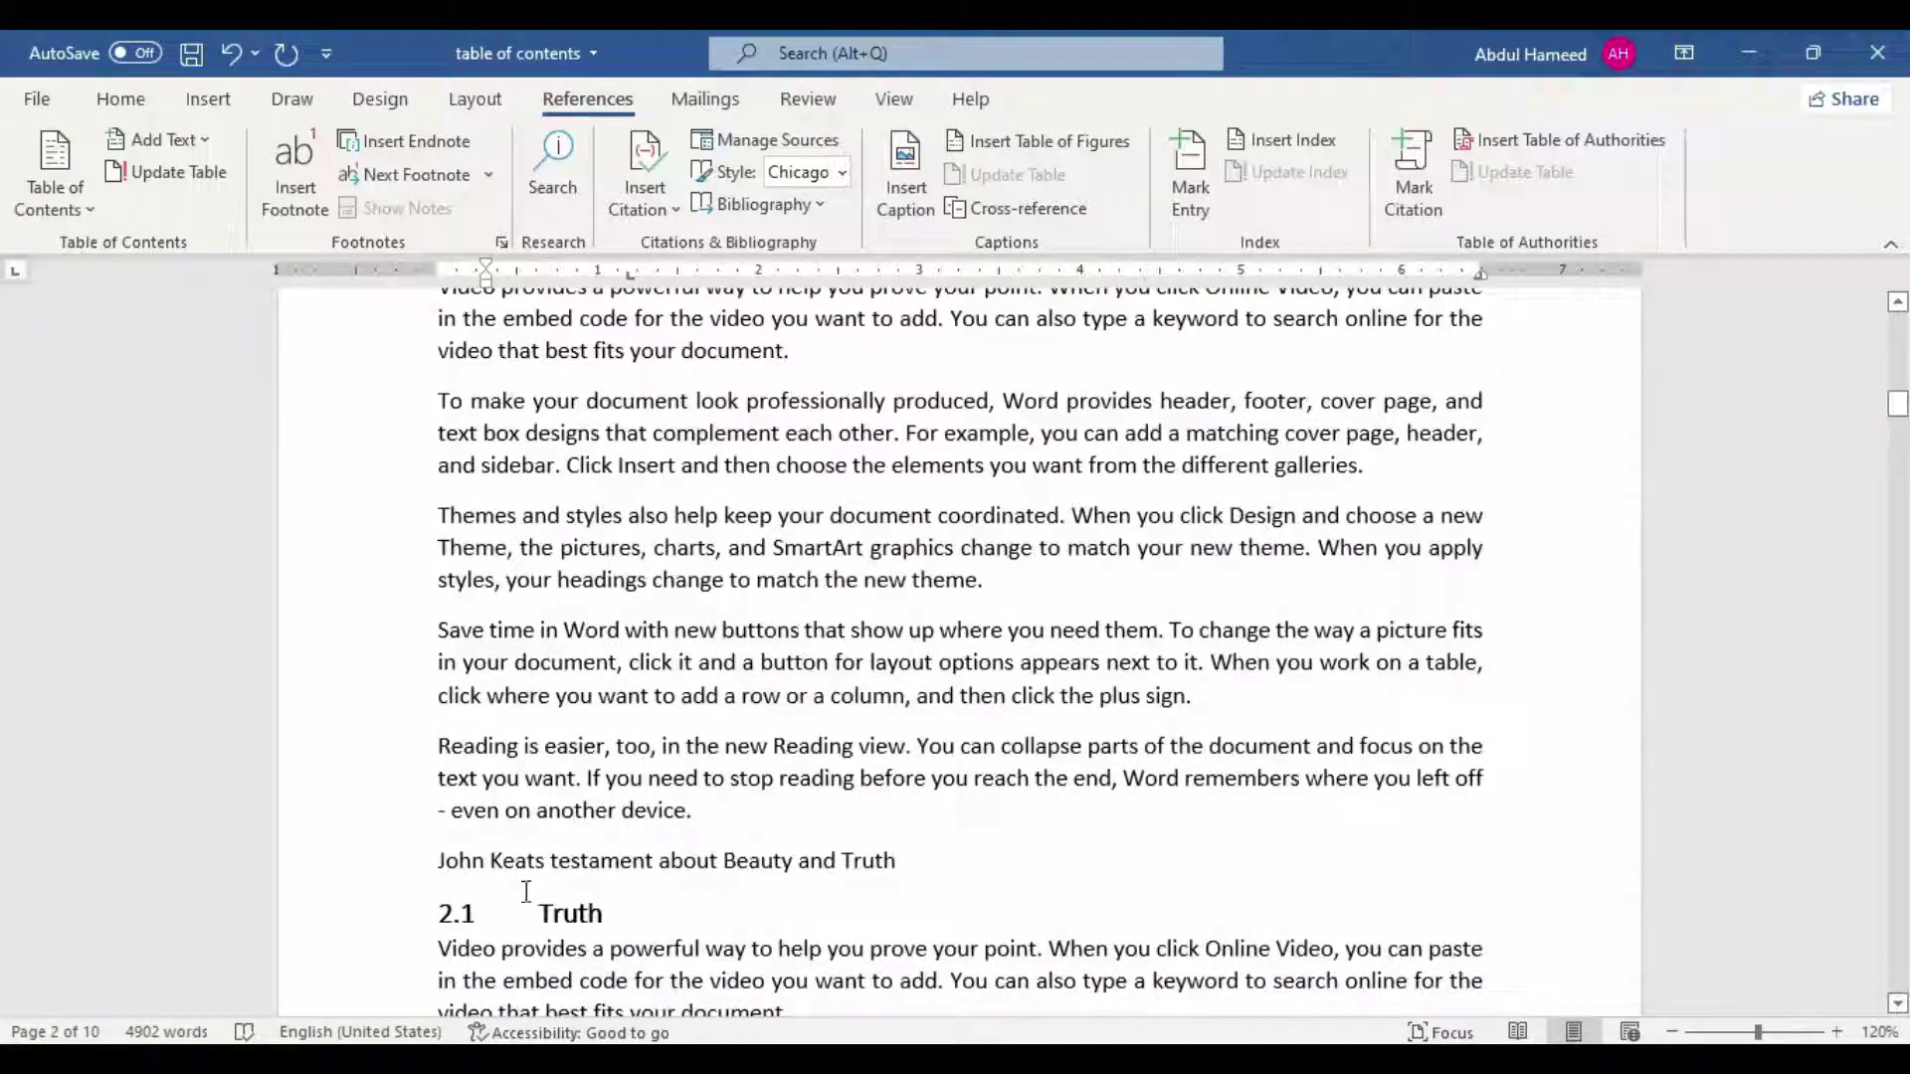
Step: Insert a page break (Ctrl+Enter) just before the 2.1 Truth heading
left_click(521, 912)
scroll(457, 798, "down", 1)
scroll(468, 801, "down", 5)
scroll(467, 801, "up", 3)
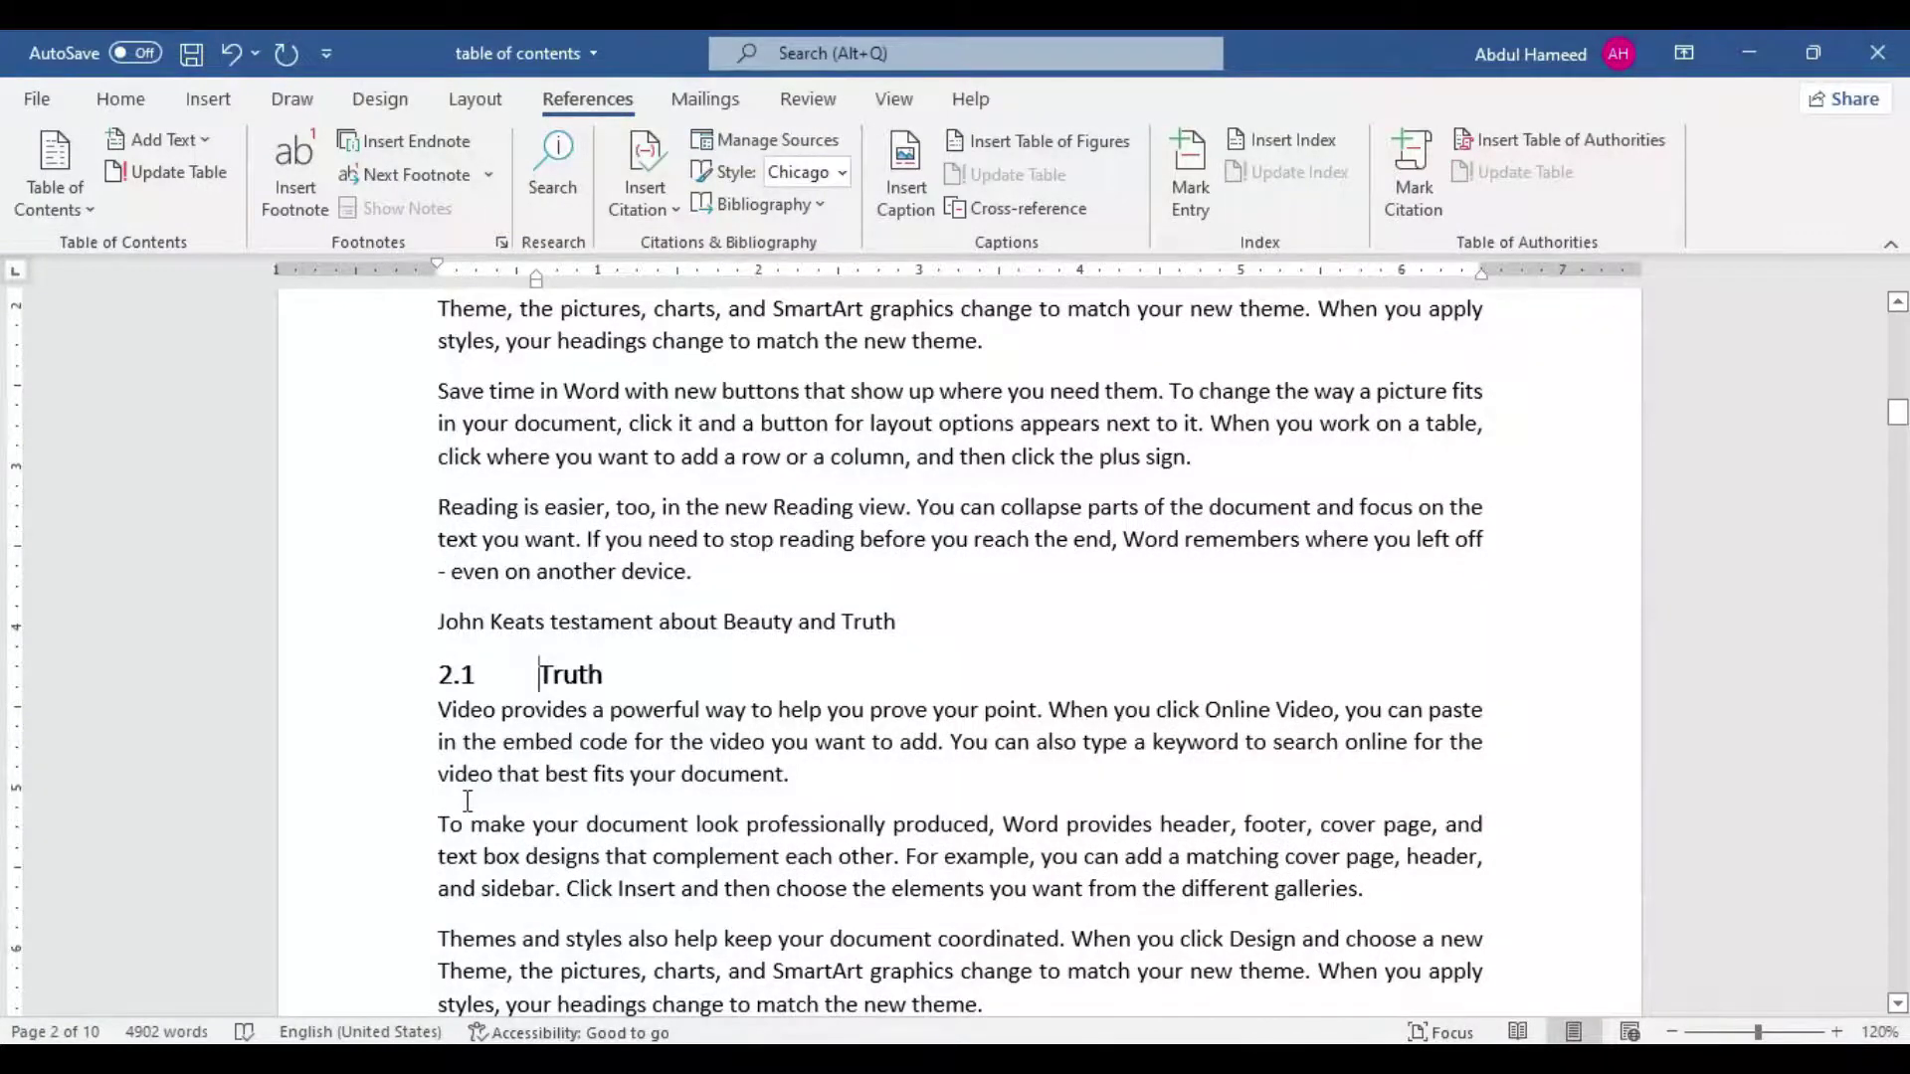
key("ctrl+Return")
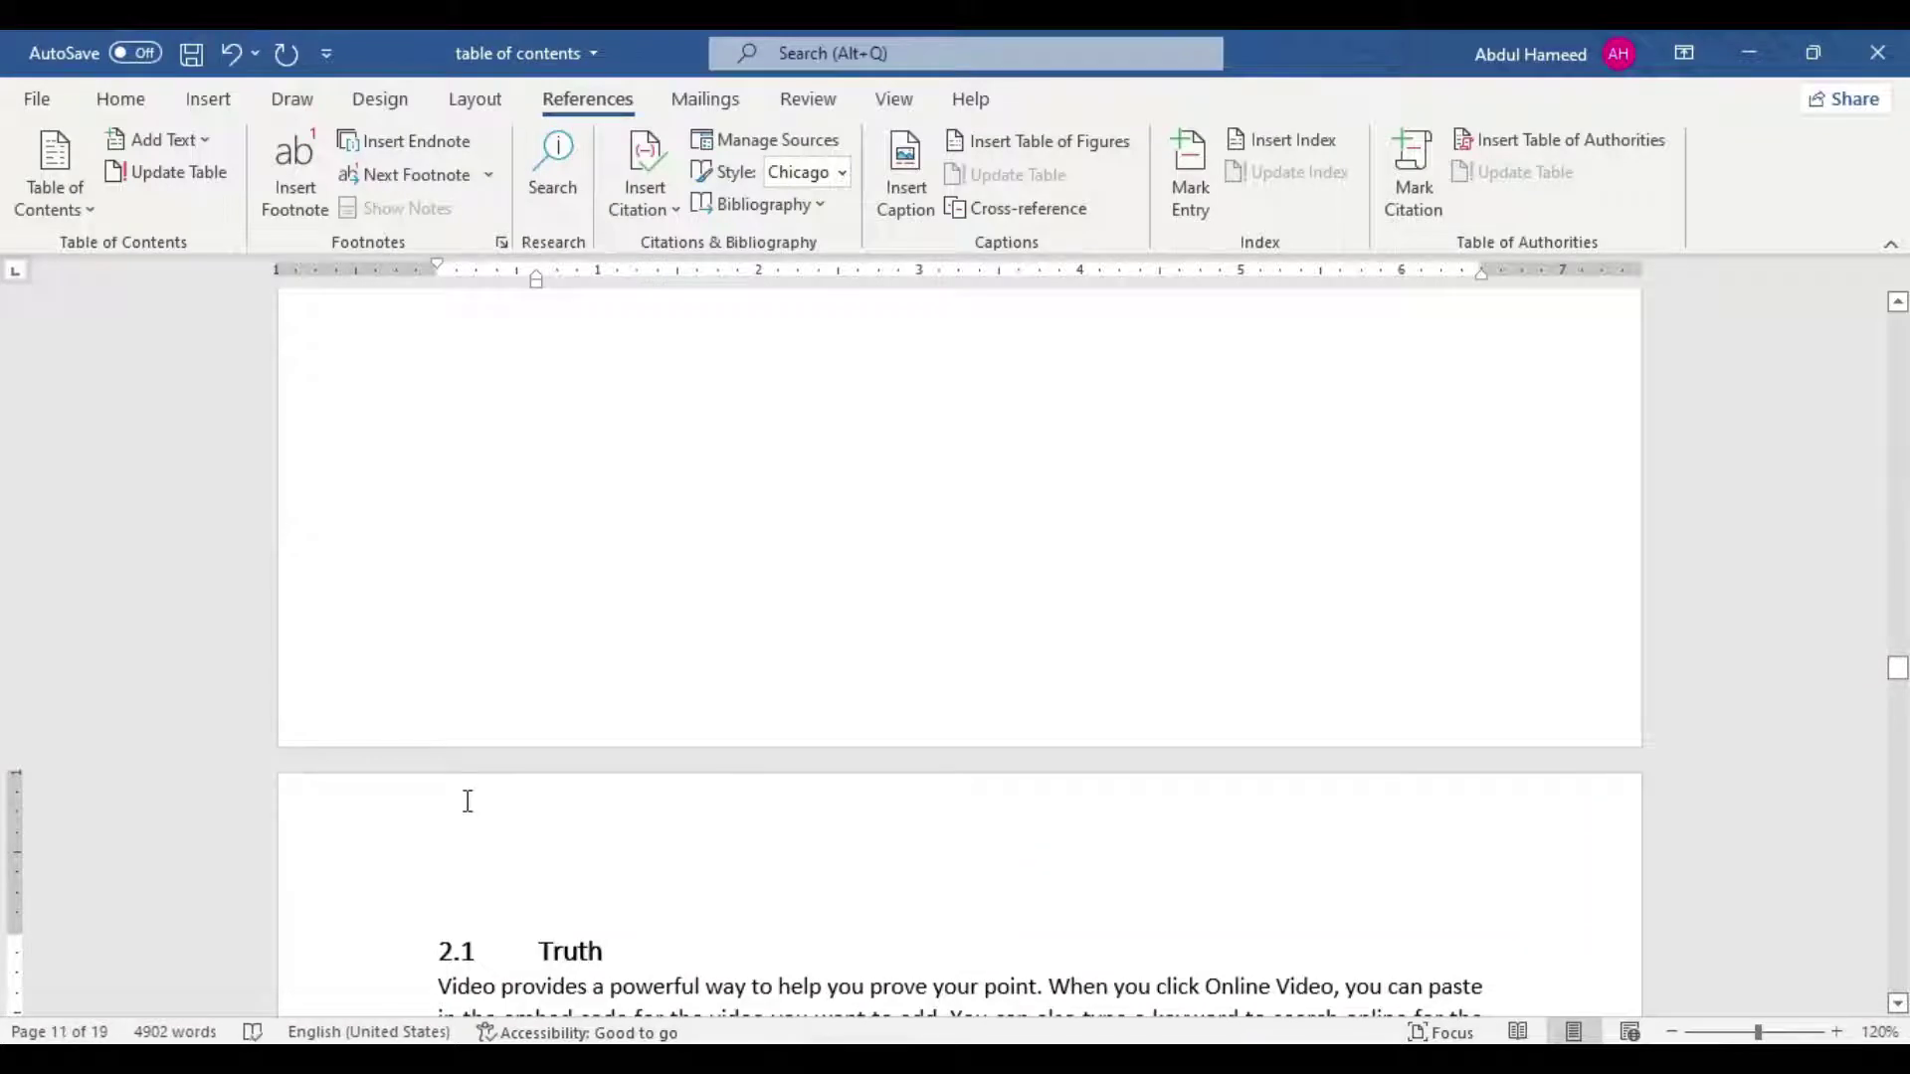
Step: Return to the Contents page and begin updating the table of contents
left_click_drag(1897, 673, 1897, 310)
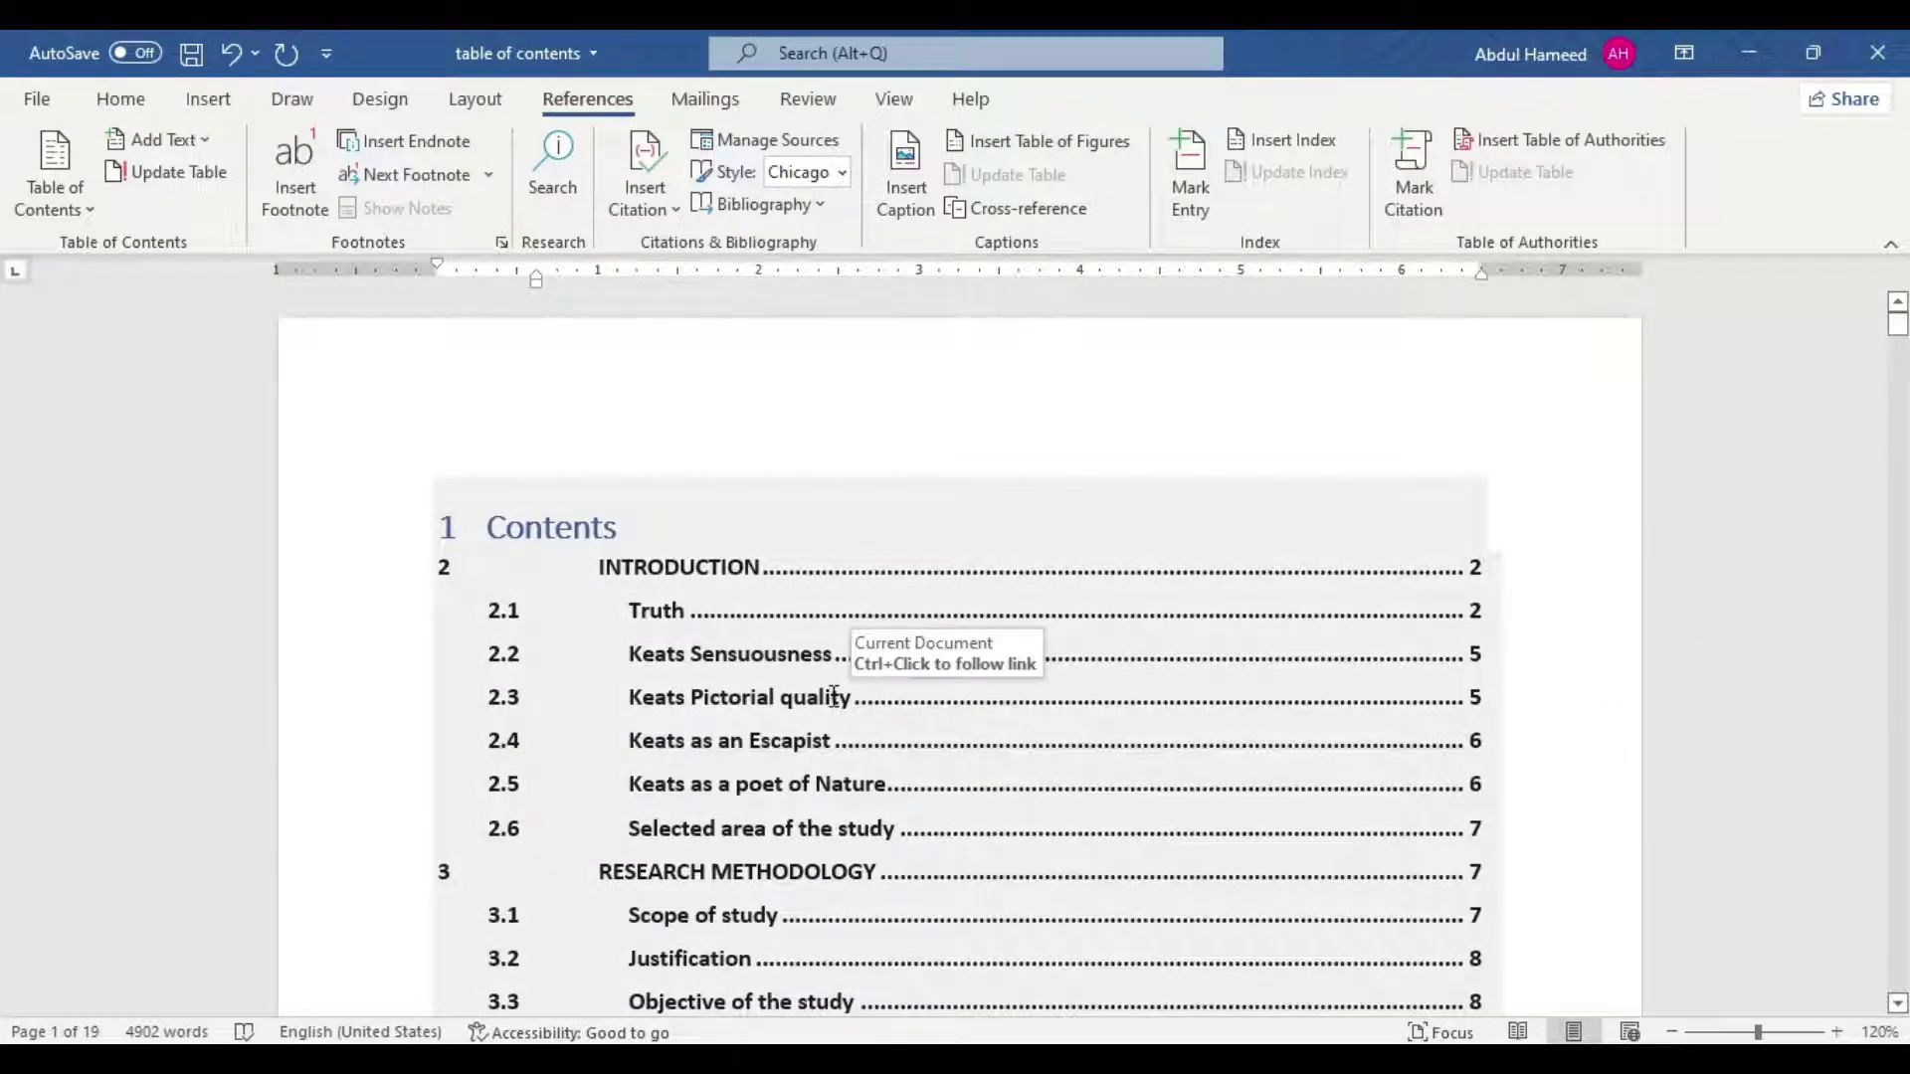
scroll(833, 702, "down", 3)
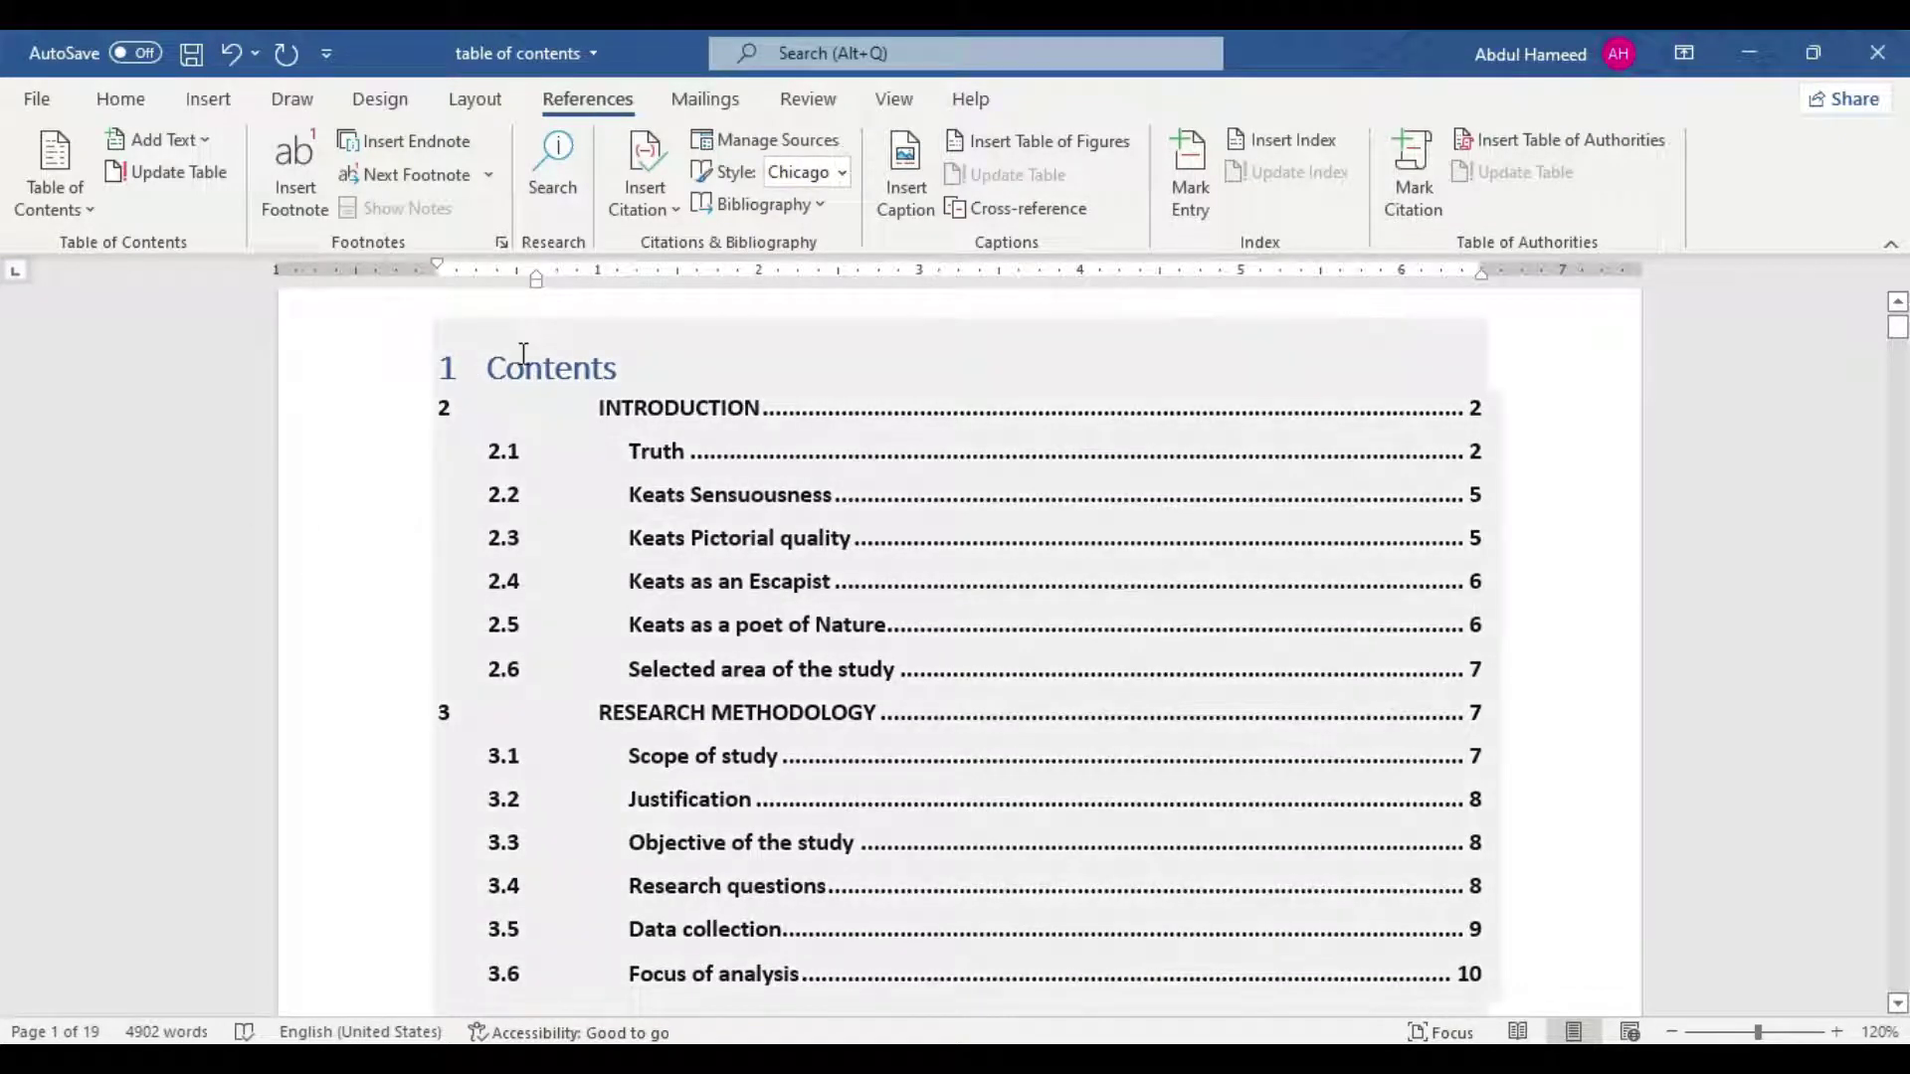
left_click(524, 370)
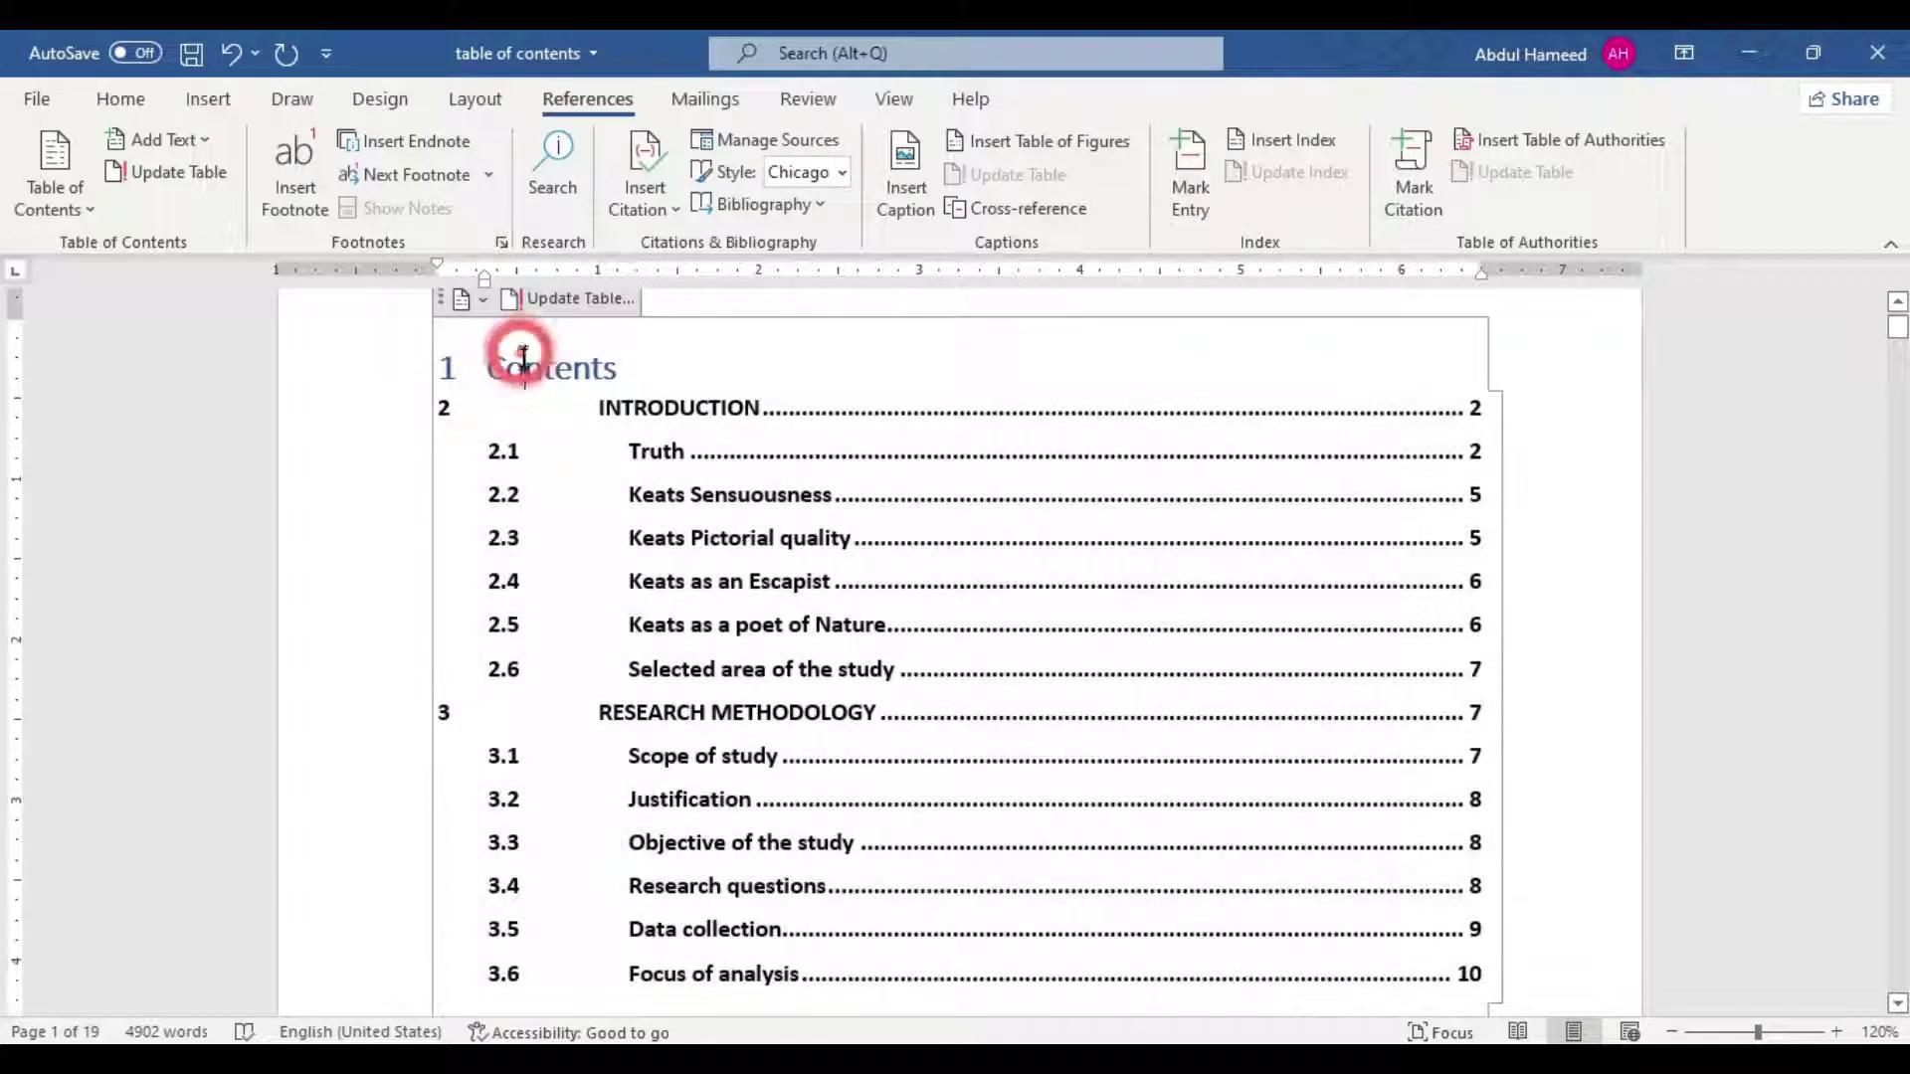
left_click(572, 299)
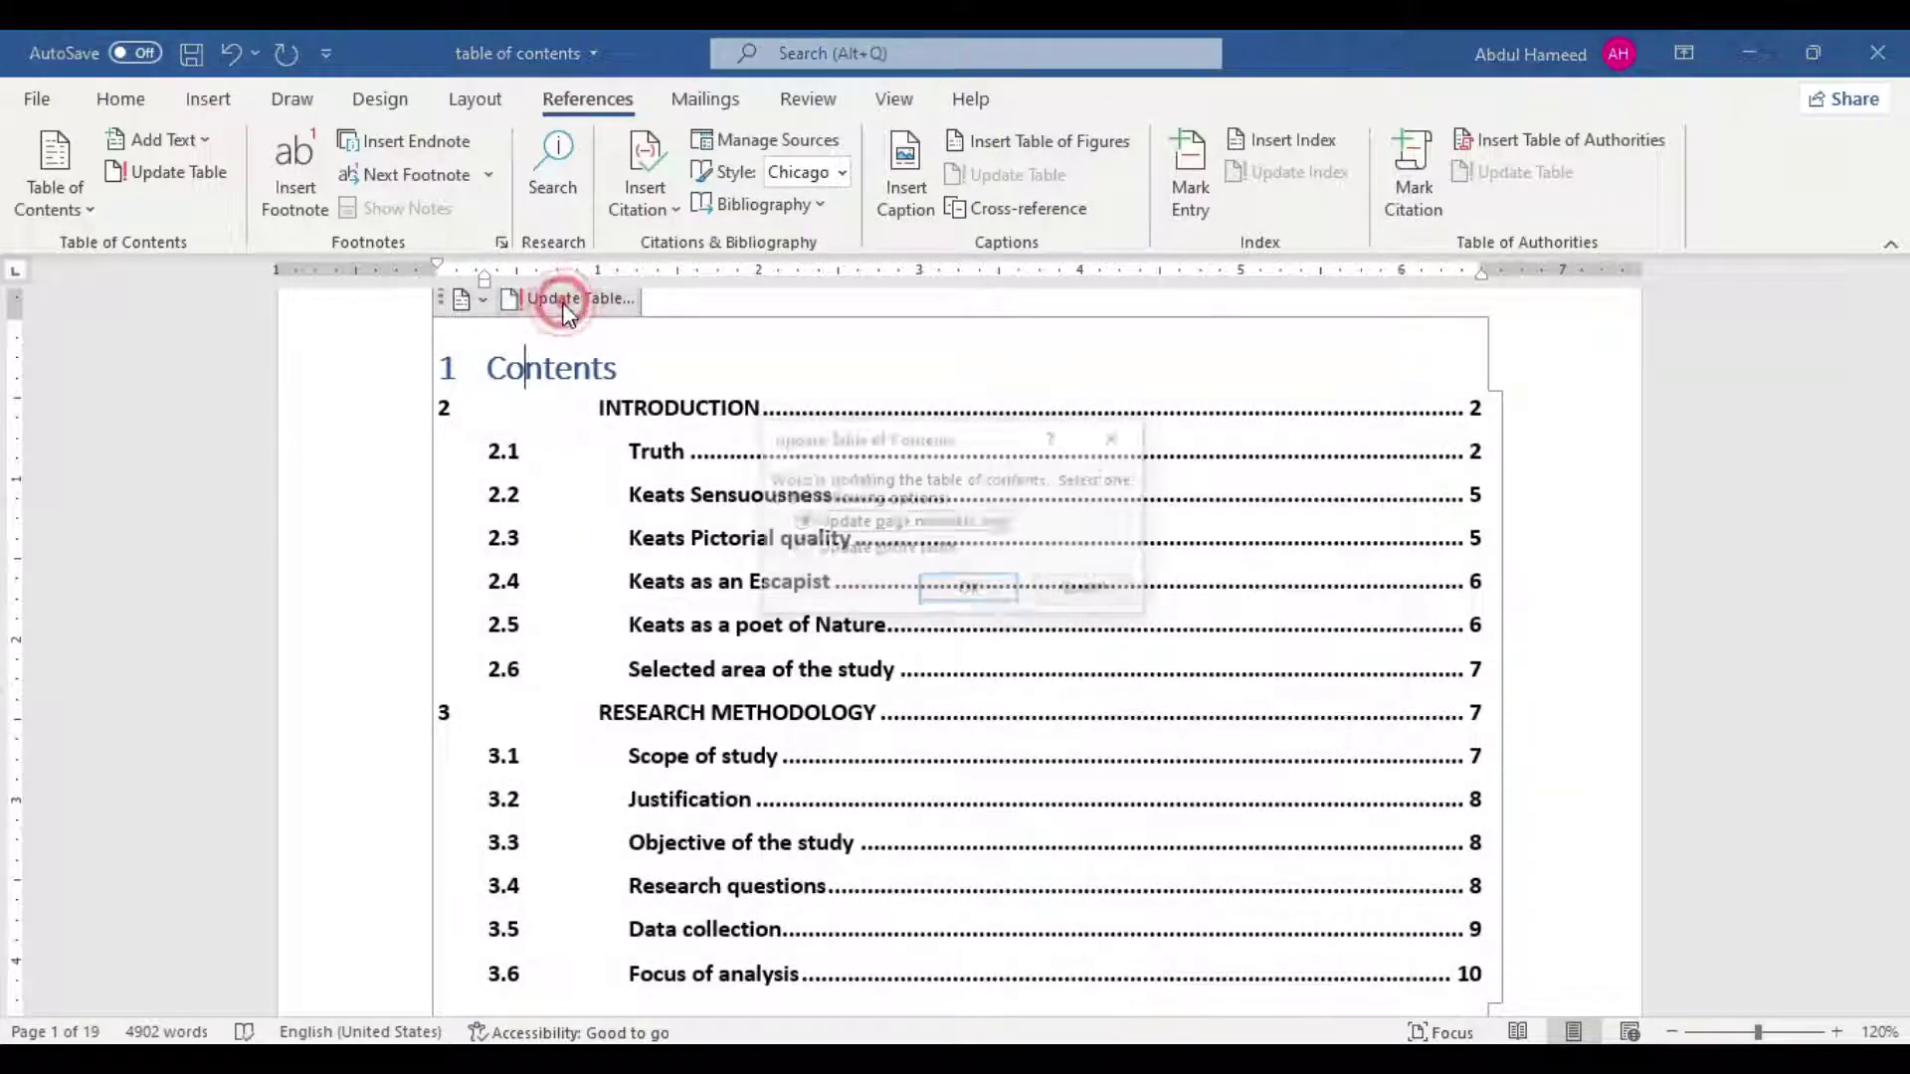
Step: Update the entire table of contents so the 2.1 Truth entry shows page 11
left_click(802, 548)
left_click(965, 593)
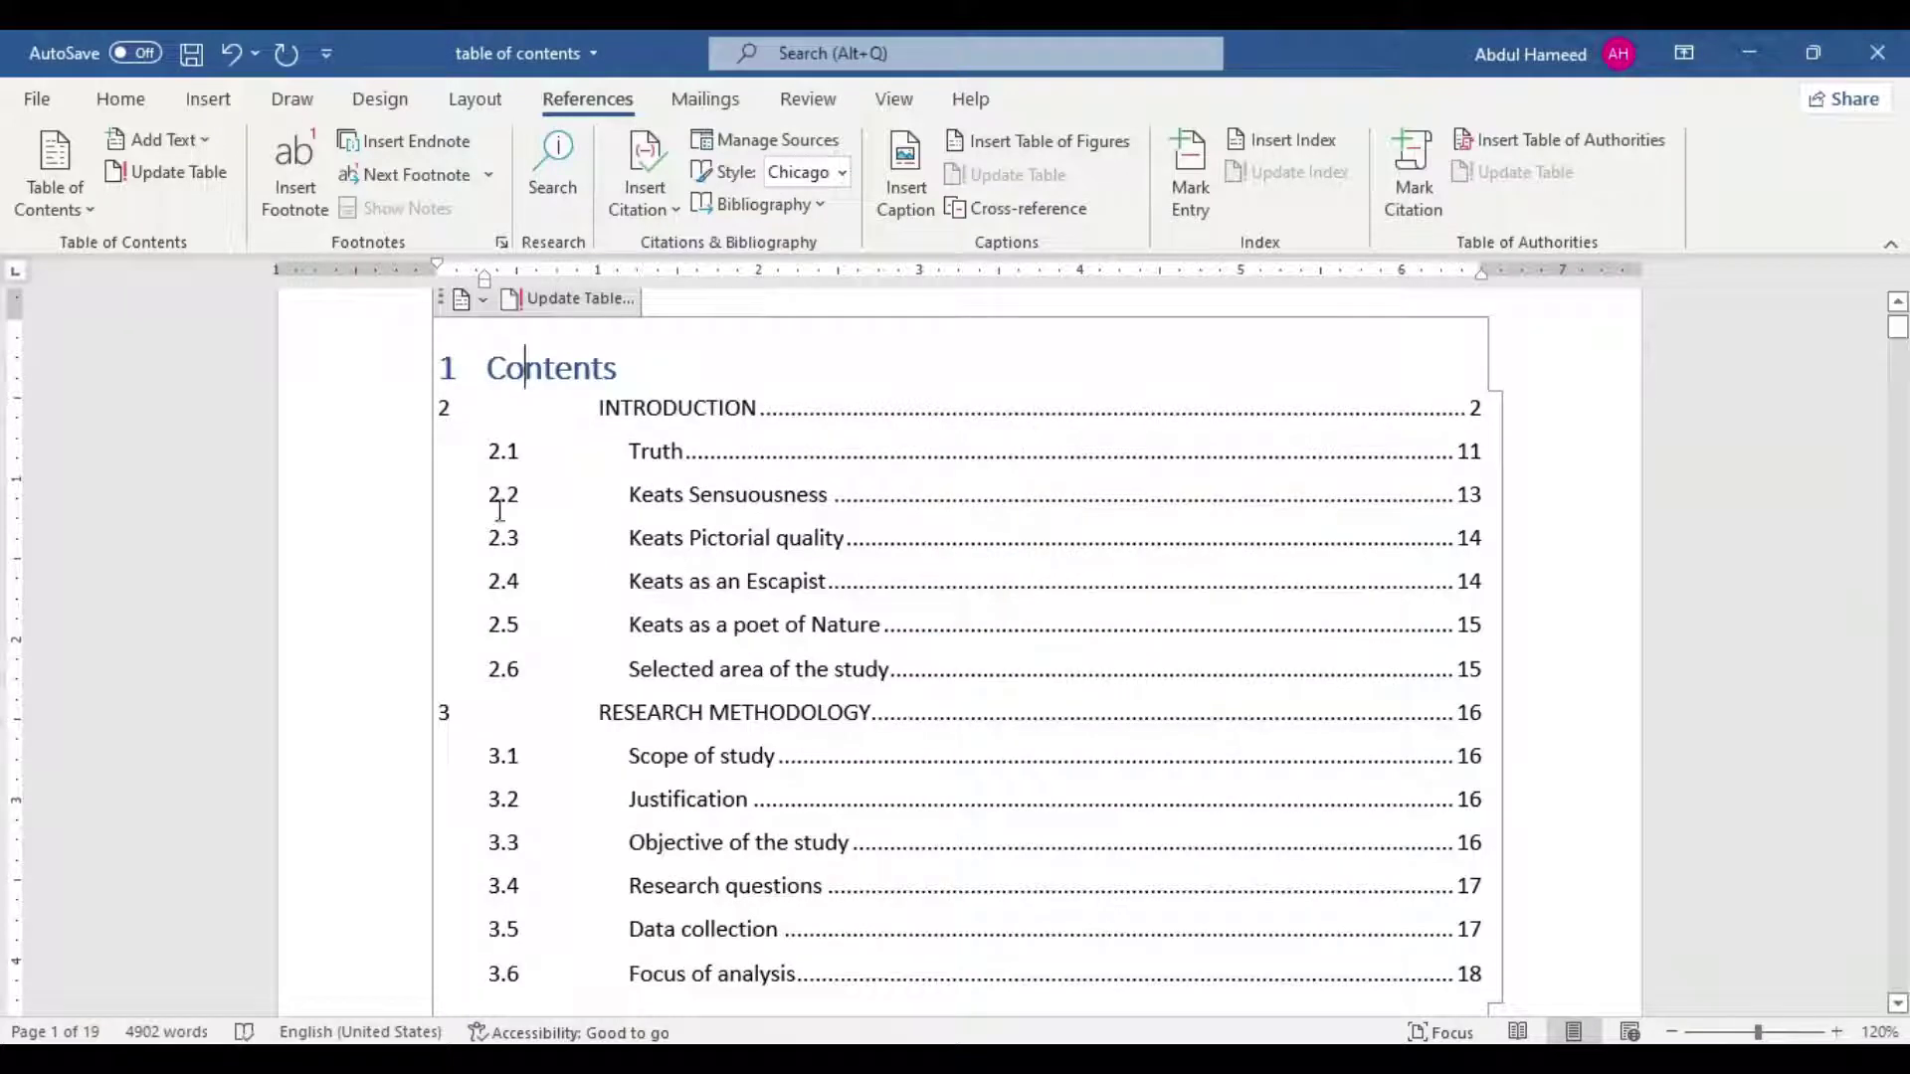
double_click(655, 451)
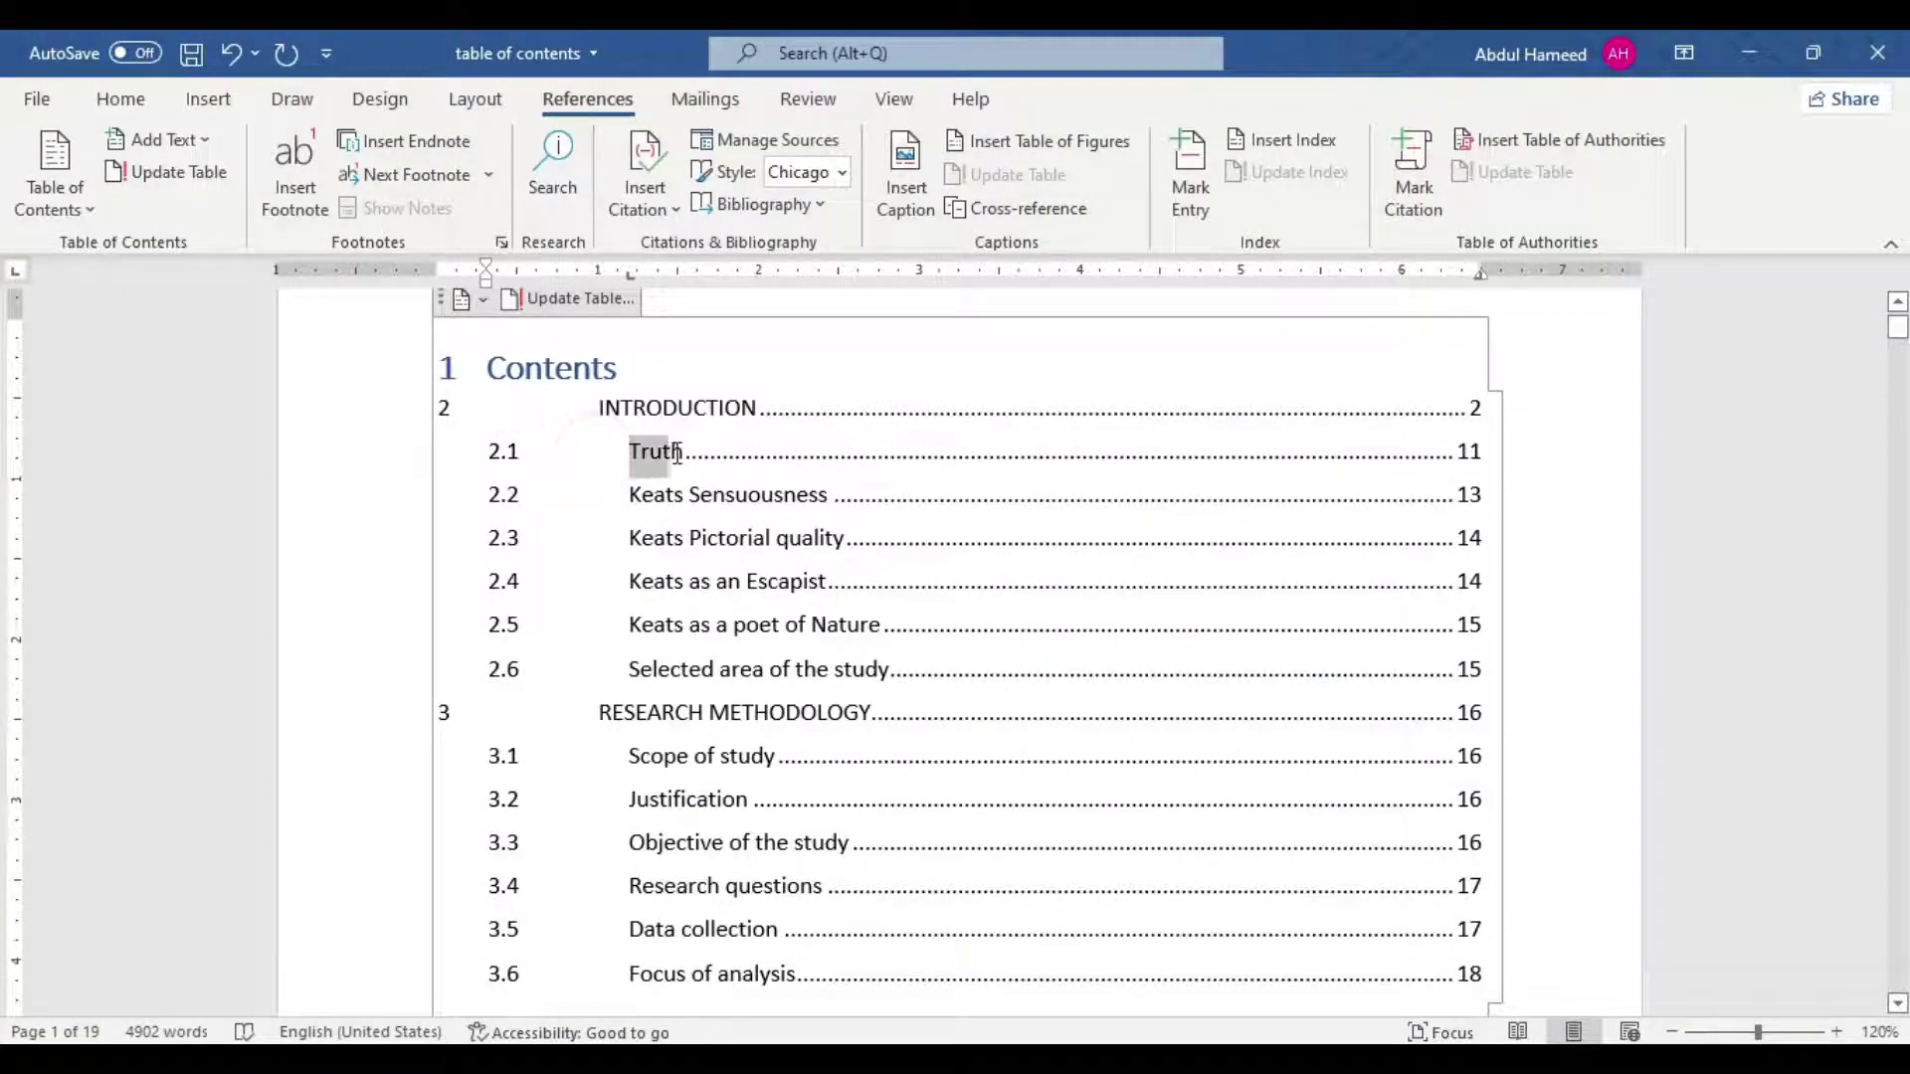
left_click(1453, 454)
left_click(1465, 493)
left_click(747, 537)
Step: Review the refreshed entries down to 3.6 Focus of analysis on page 18
scroll(468, 498, "up", 2)
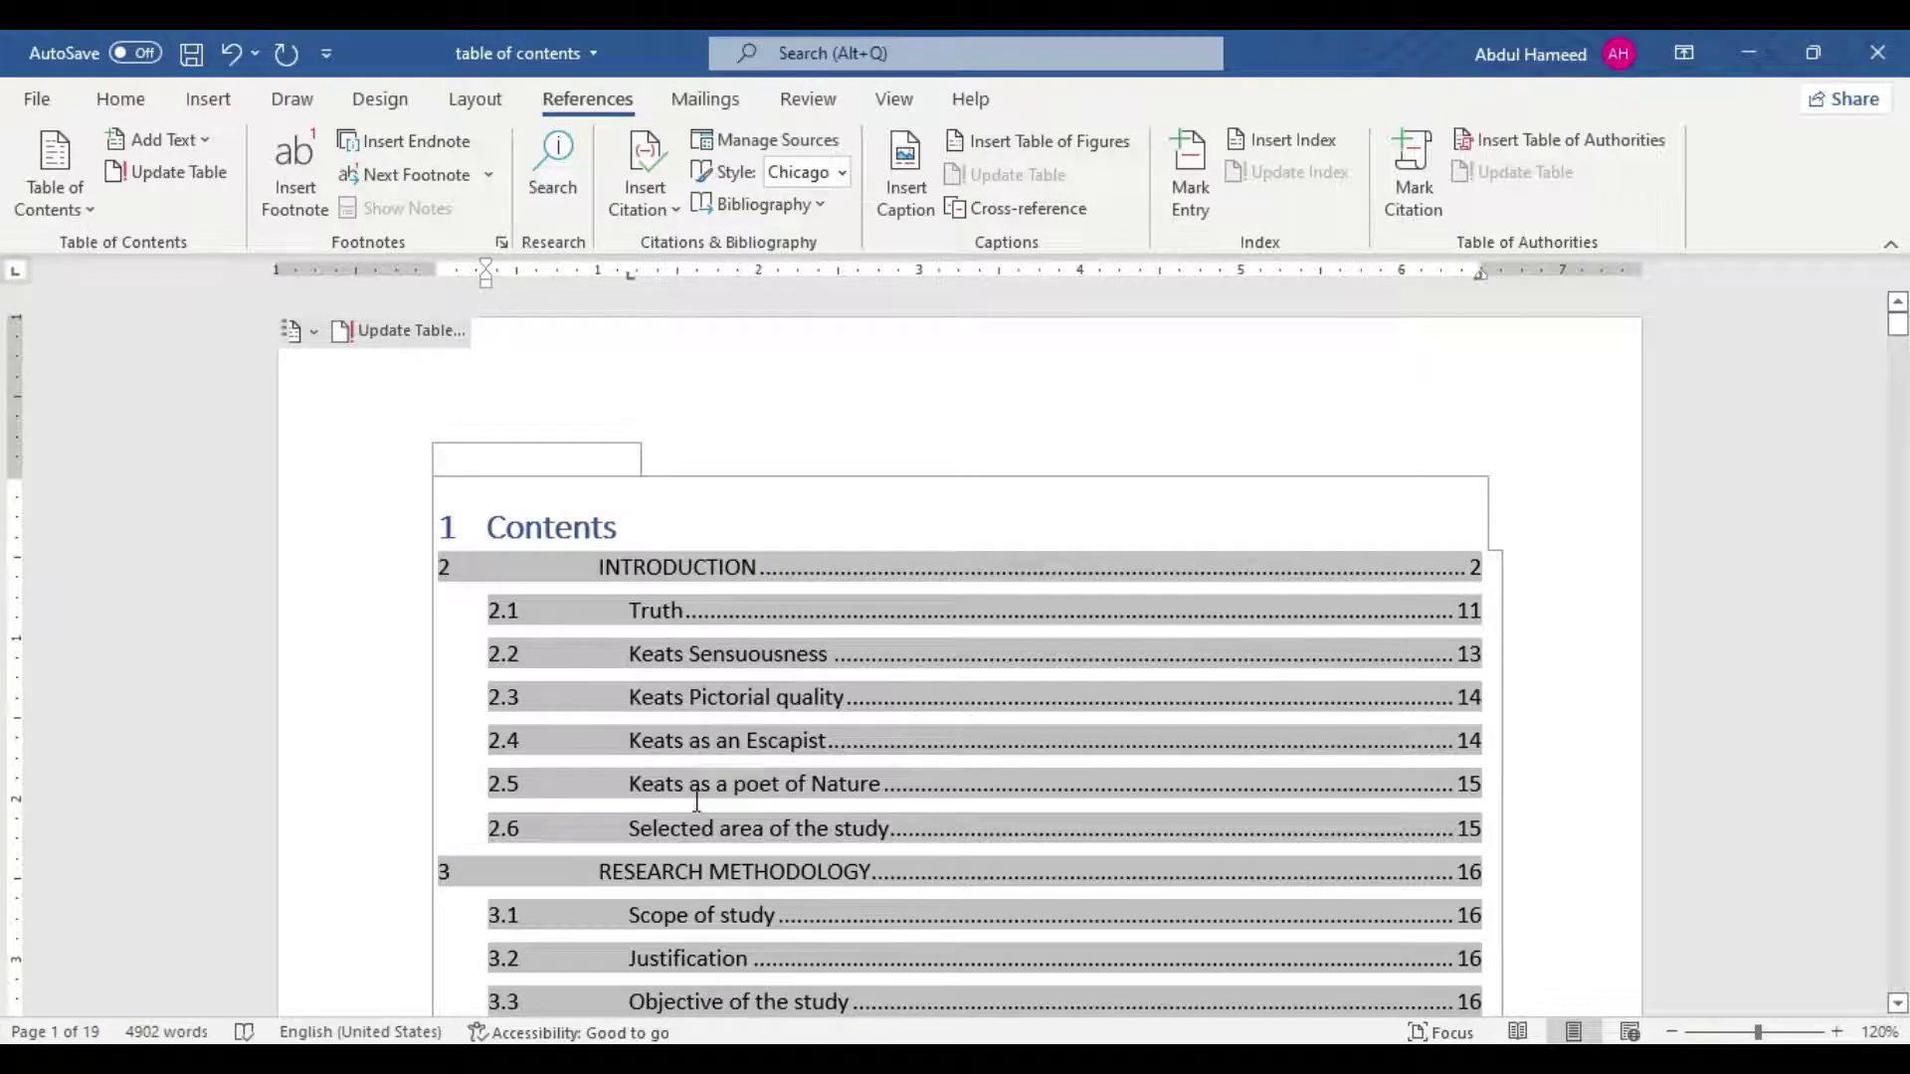
scroll(696, 800, "down", 1)
scroll(706, 805, "down", 1)
scroll(719, 822, "down", 1)
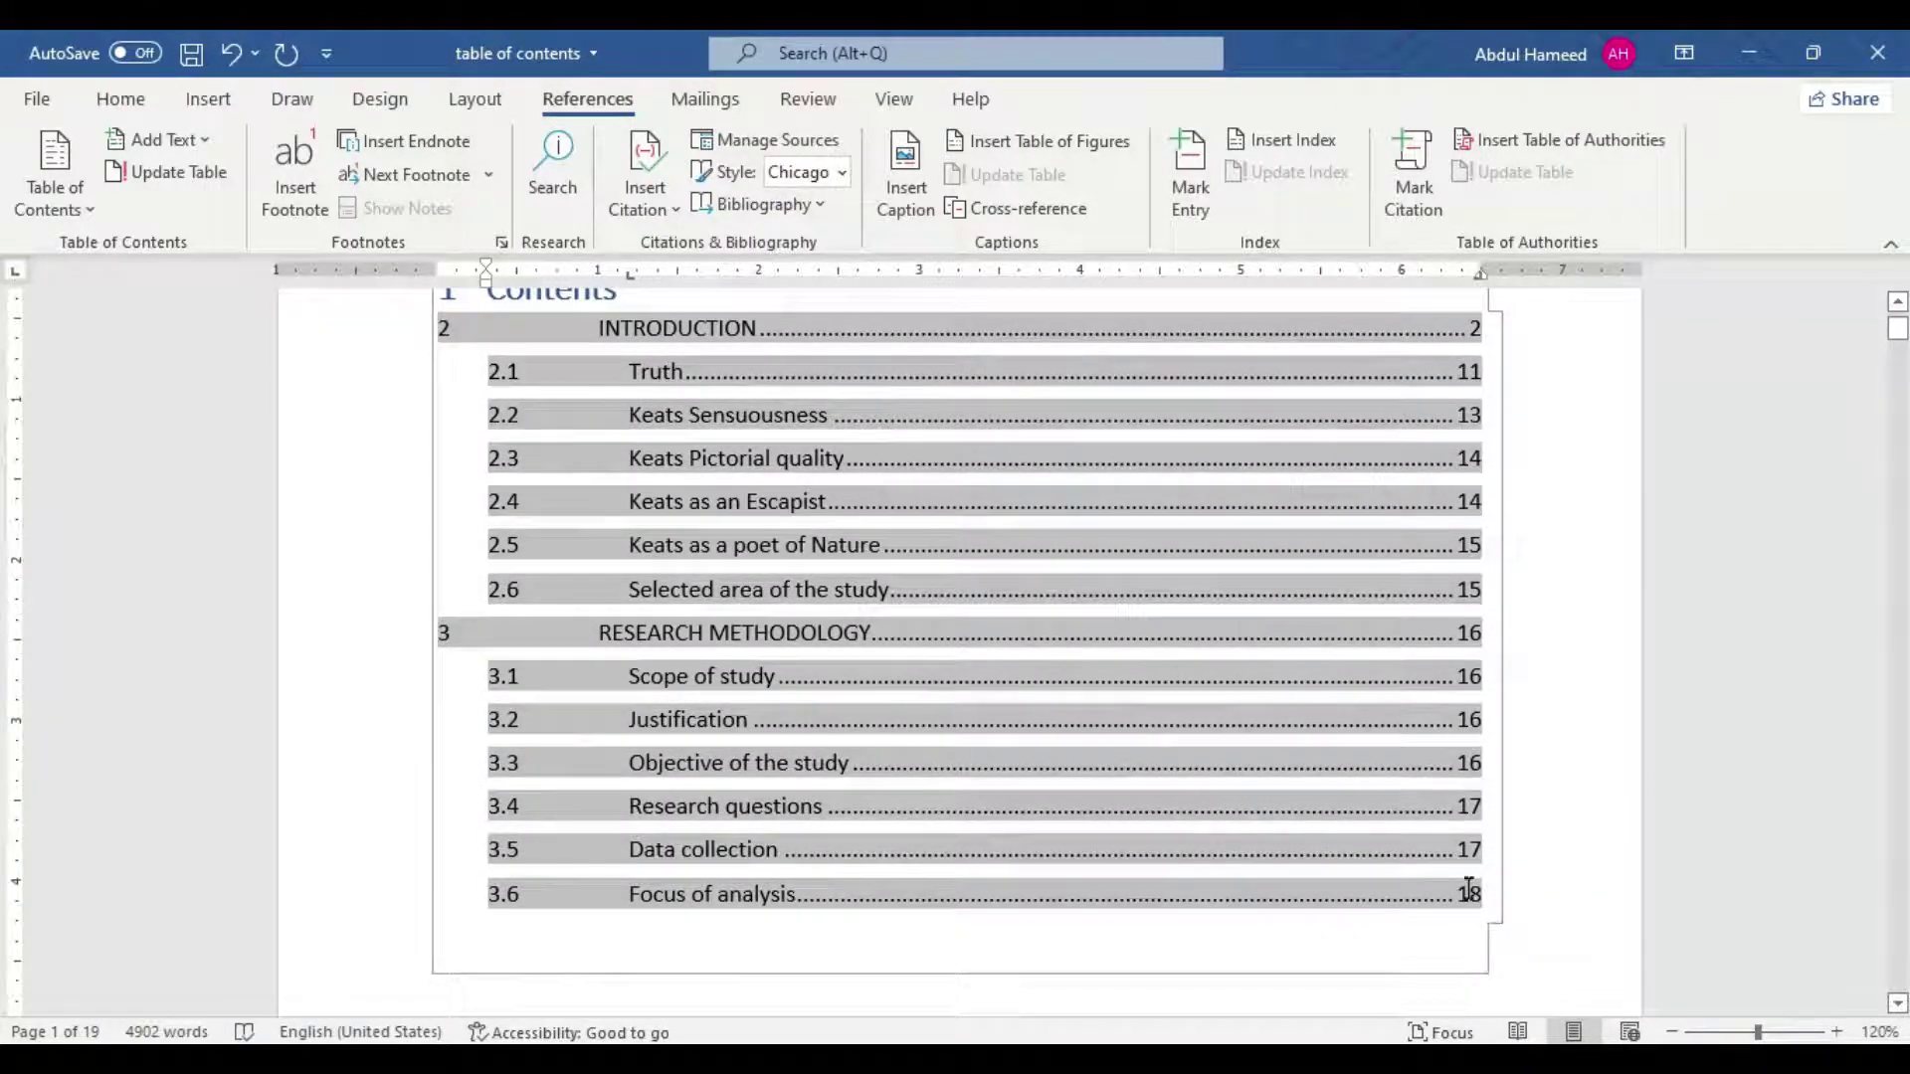
scroll(1462, 885, "up", 2)
scroll(1293, 815, "up", 1)
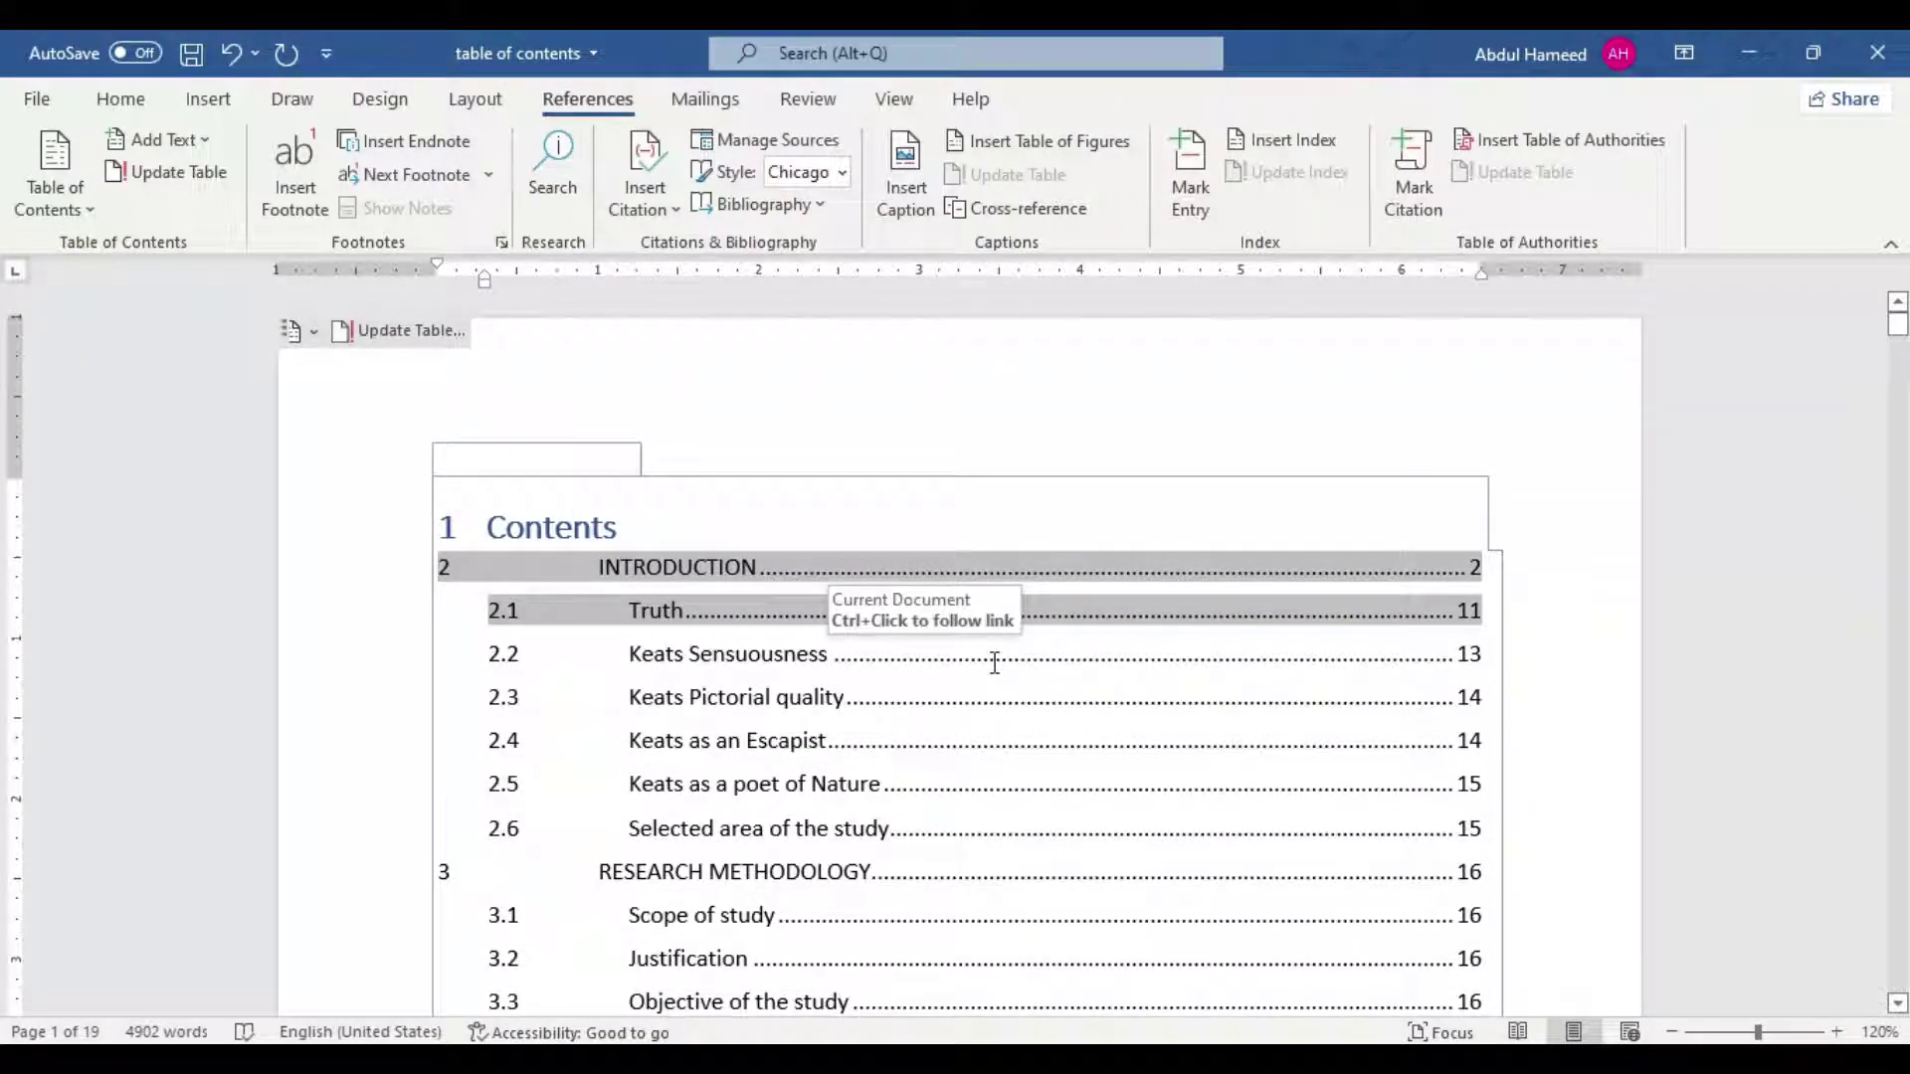
left_click(488, 525)
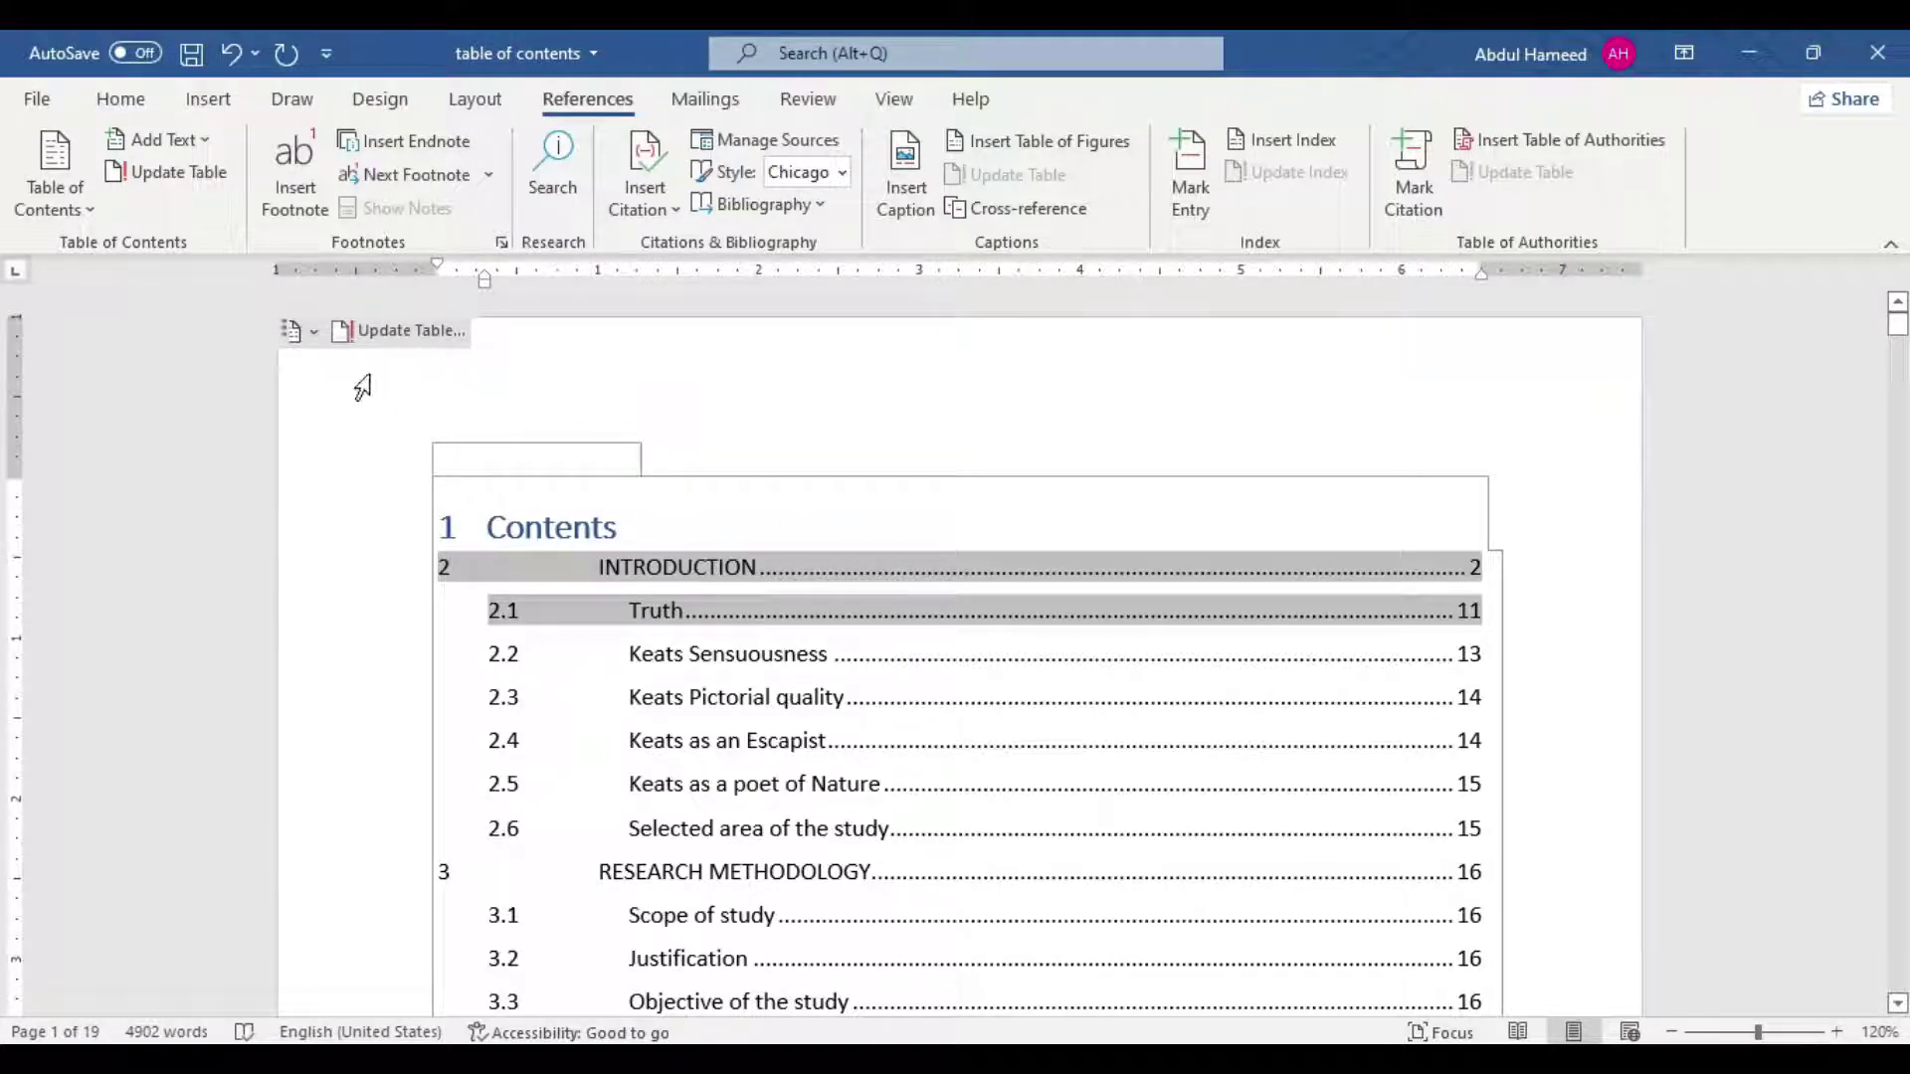
Step: Set the Contents title's numbering to None, centre it, and add a blank line beneath
left_click(120, 100)
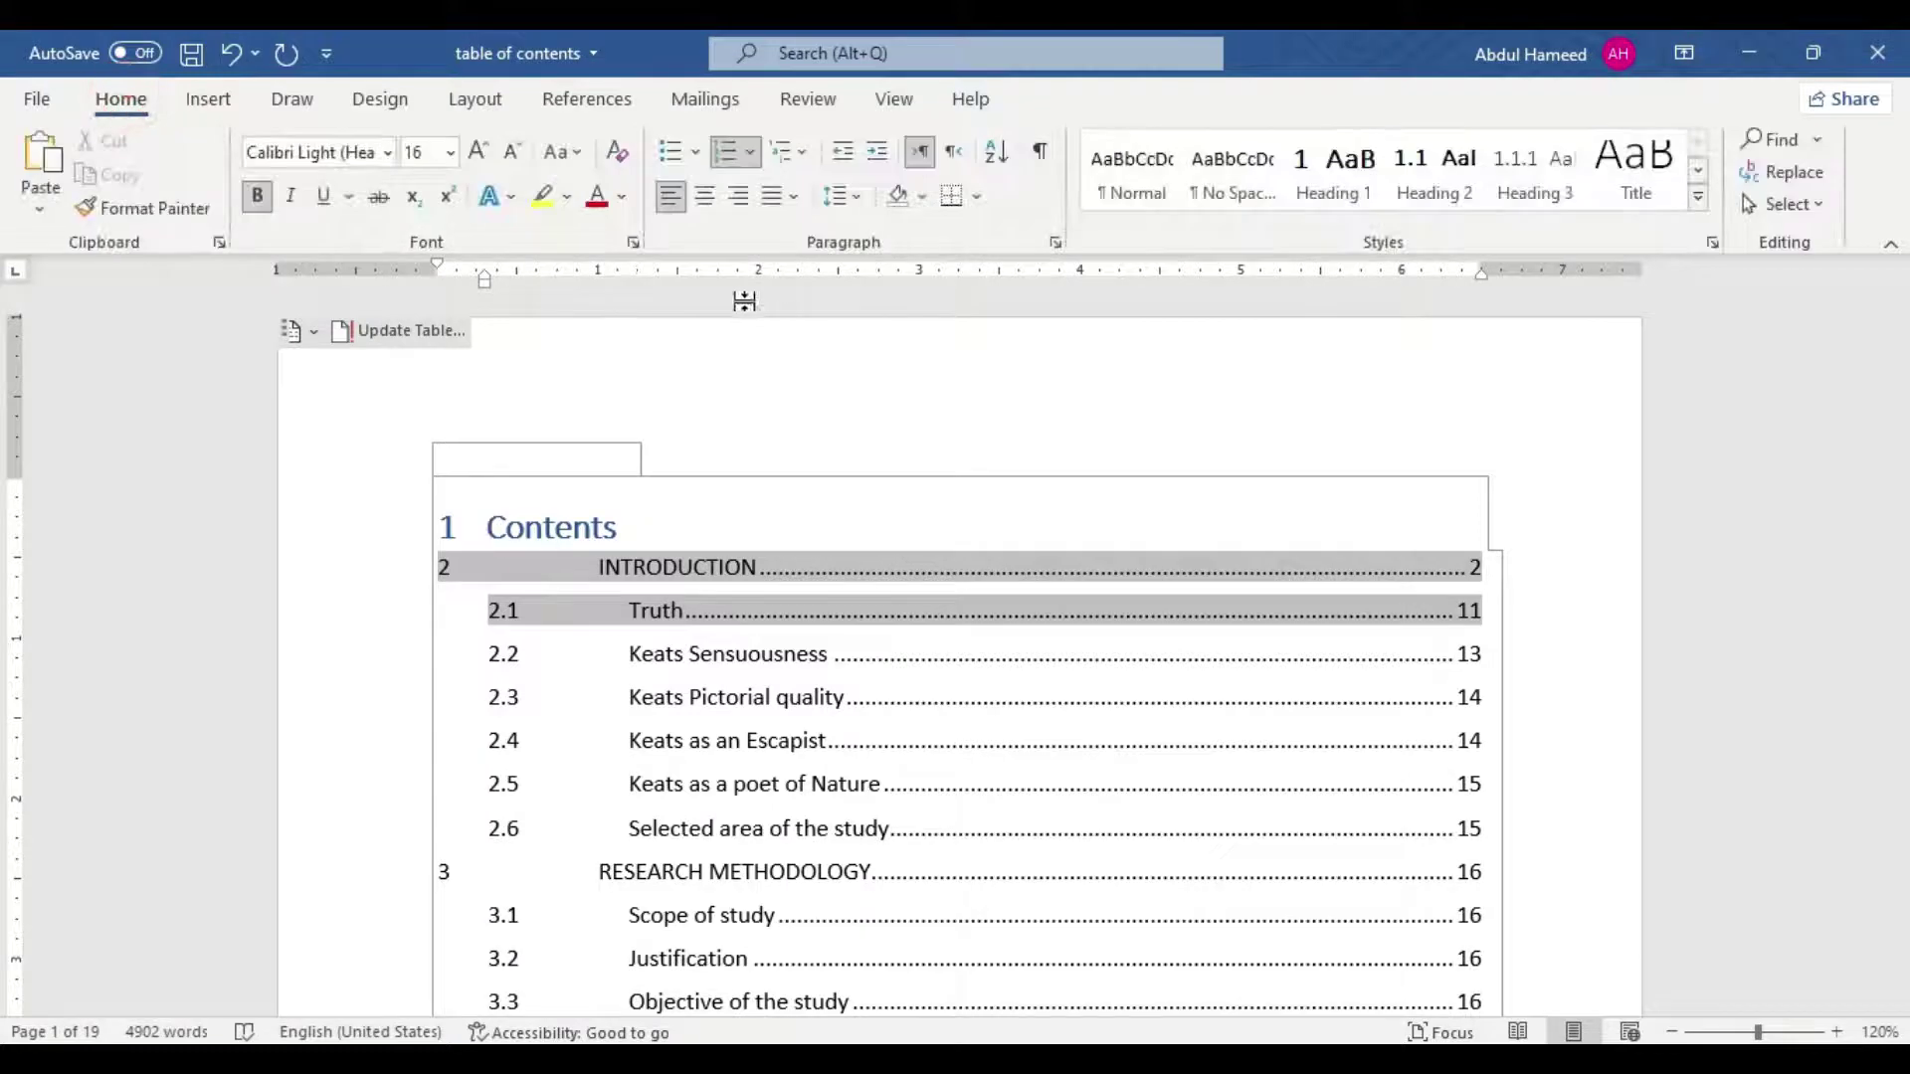
left_click(754, 157)
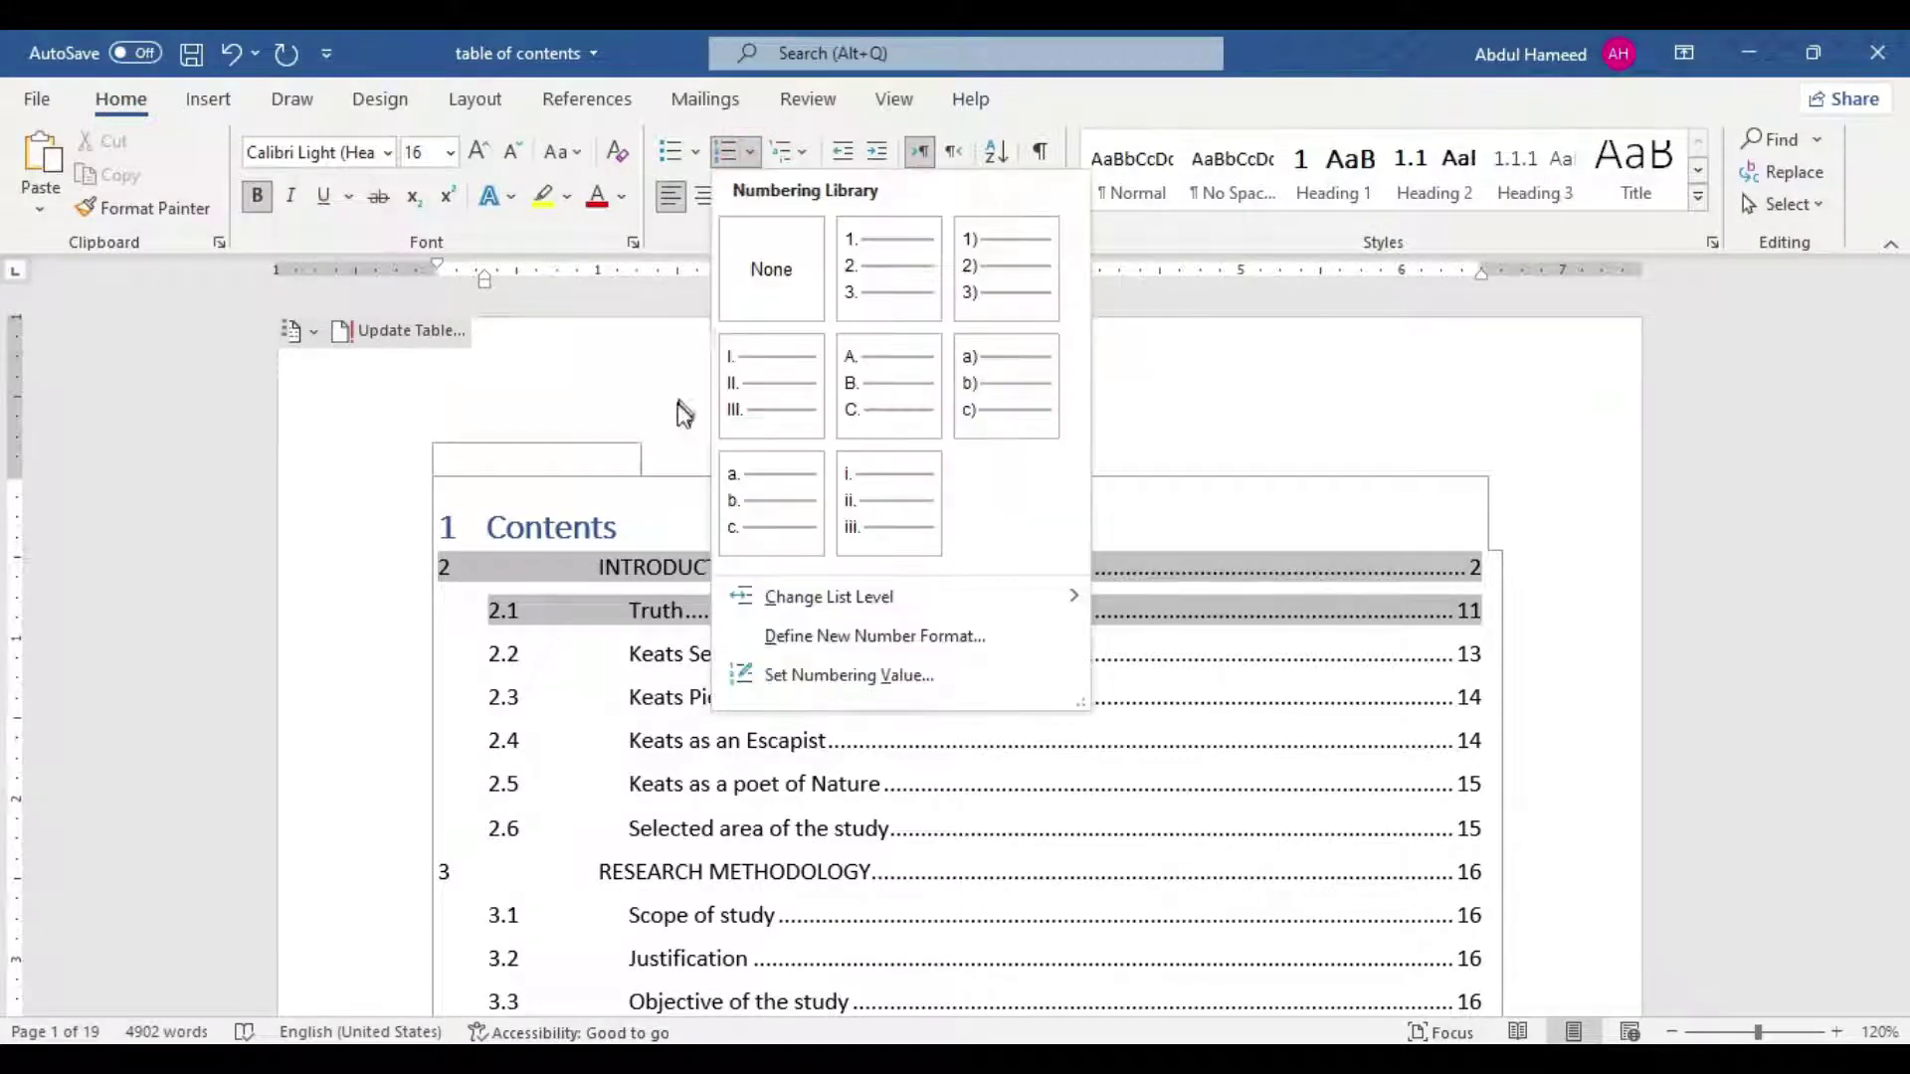
left_click(758, 268)
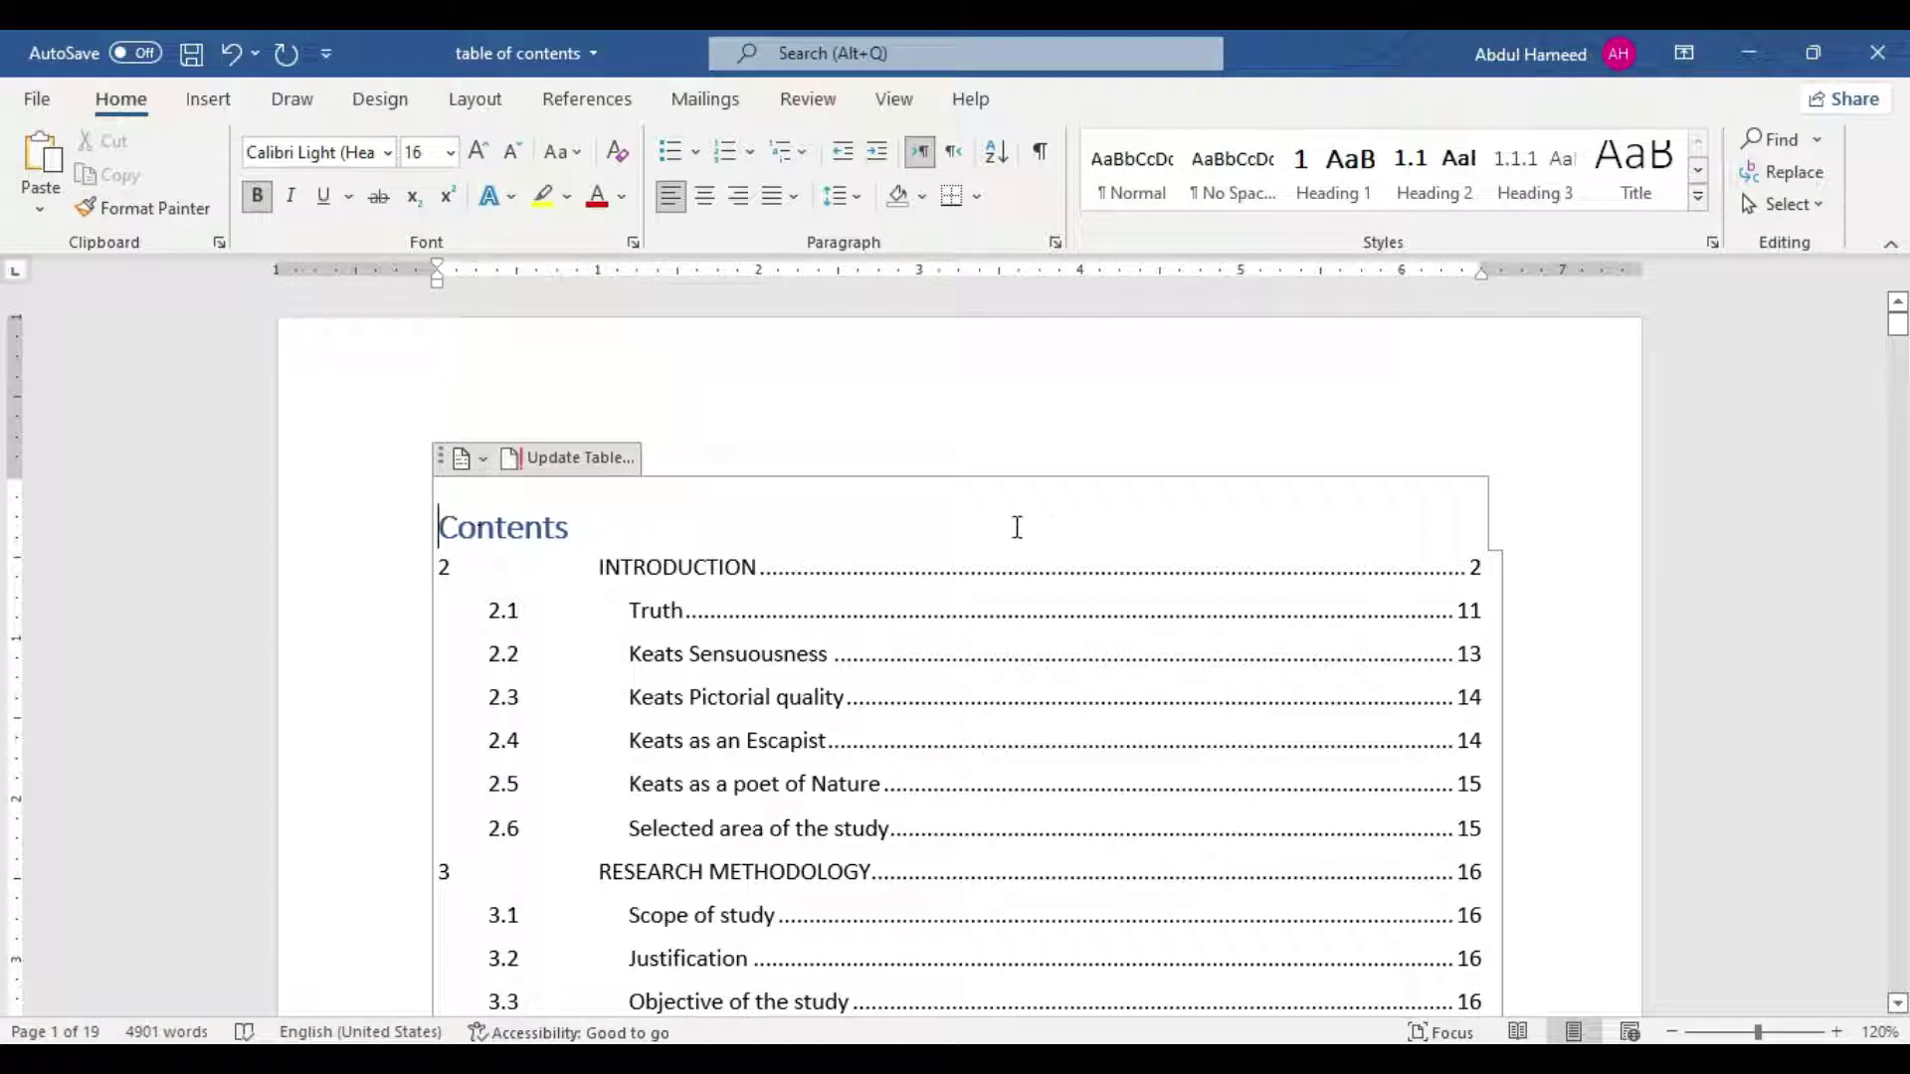
left_click(706, 197)
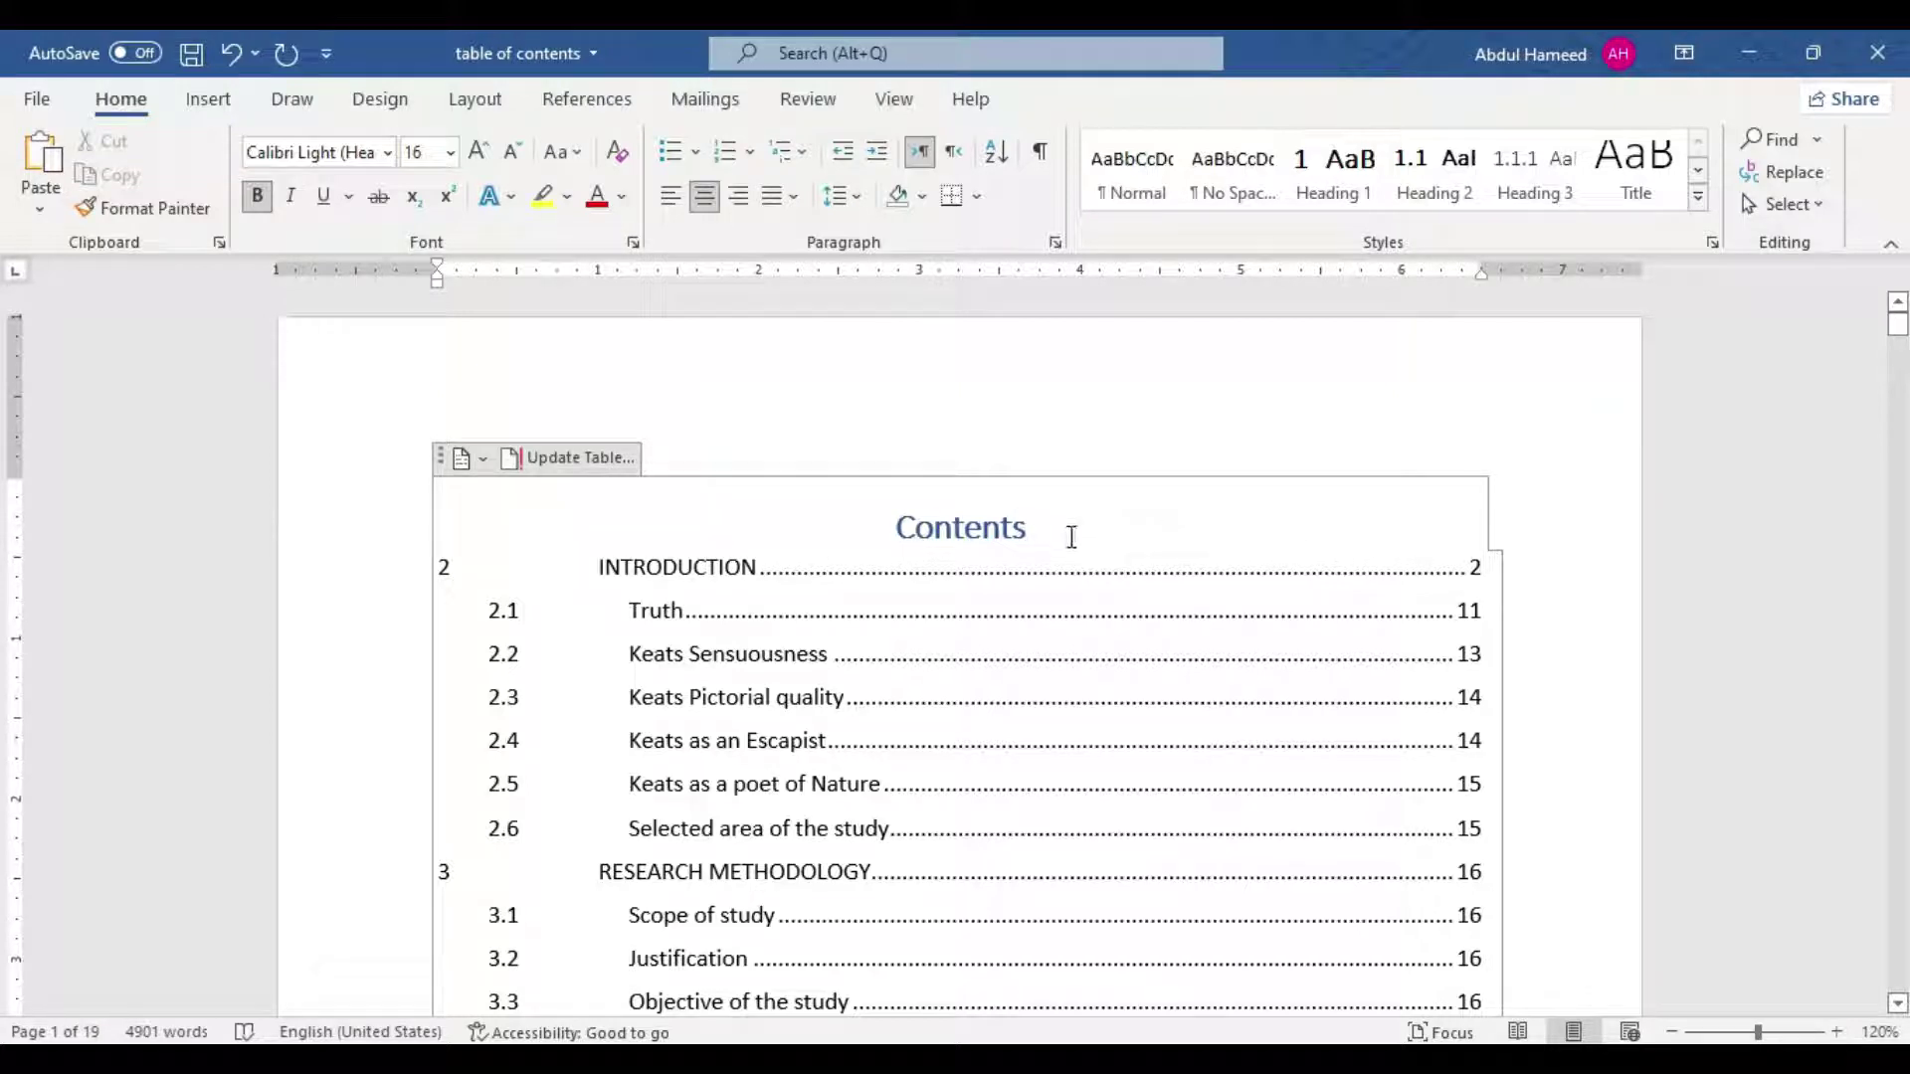
key("Return")
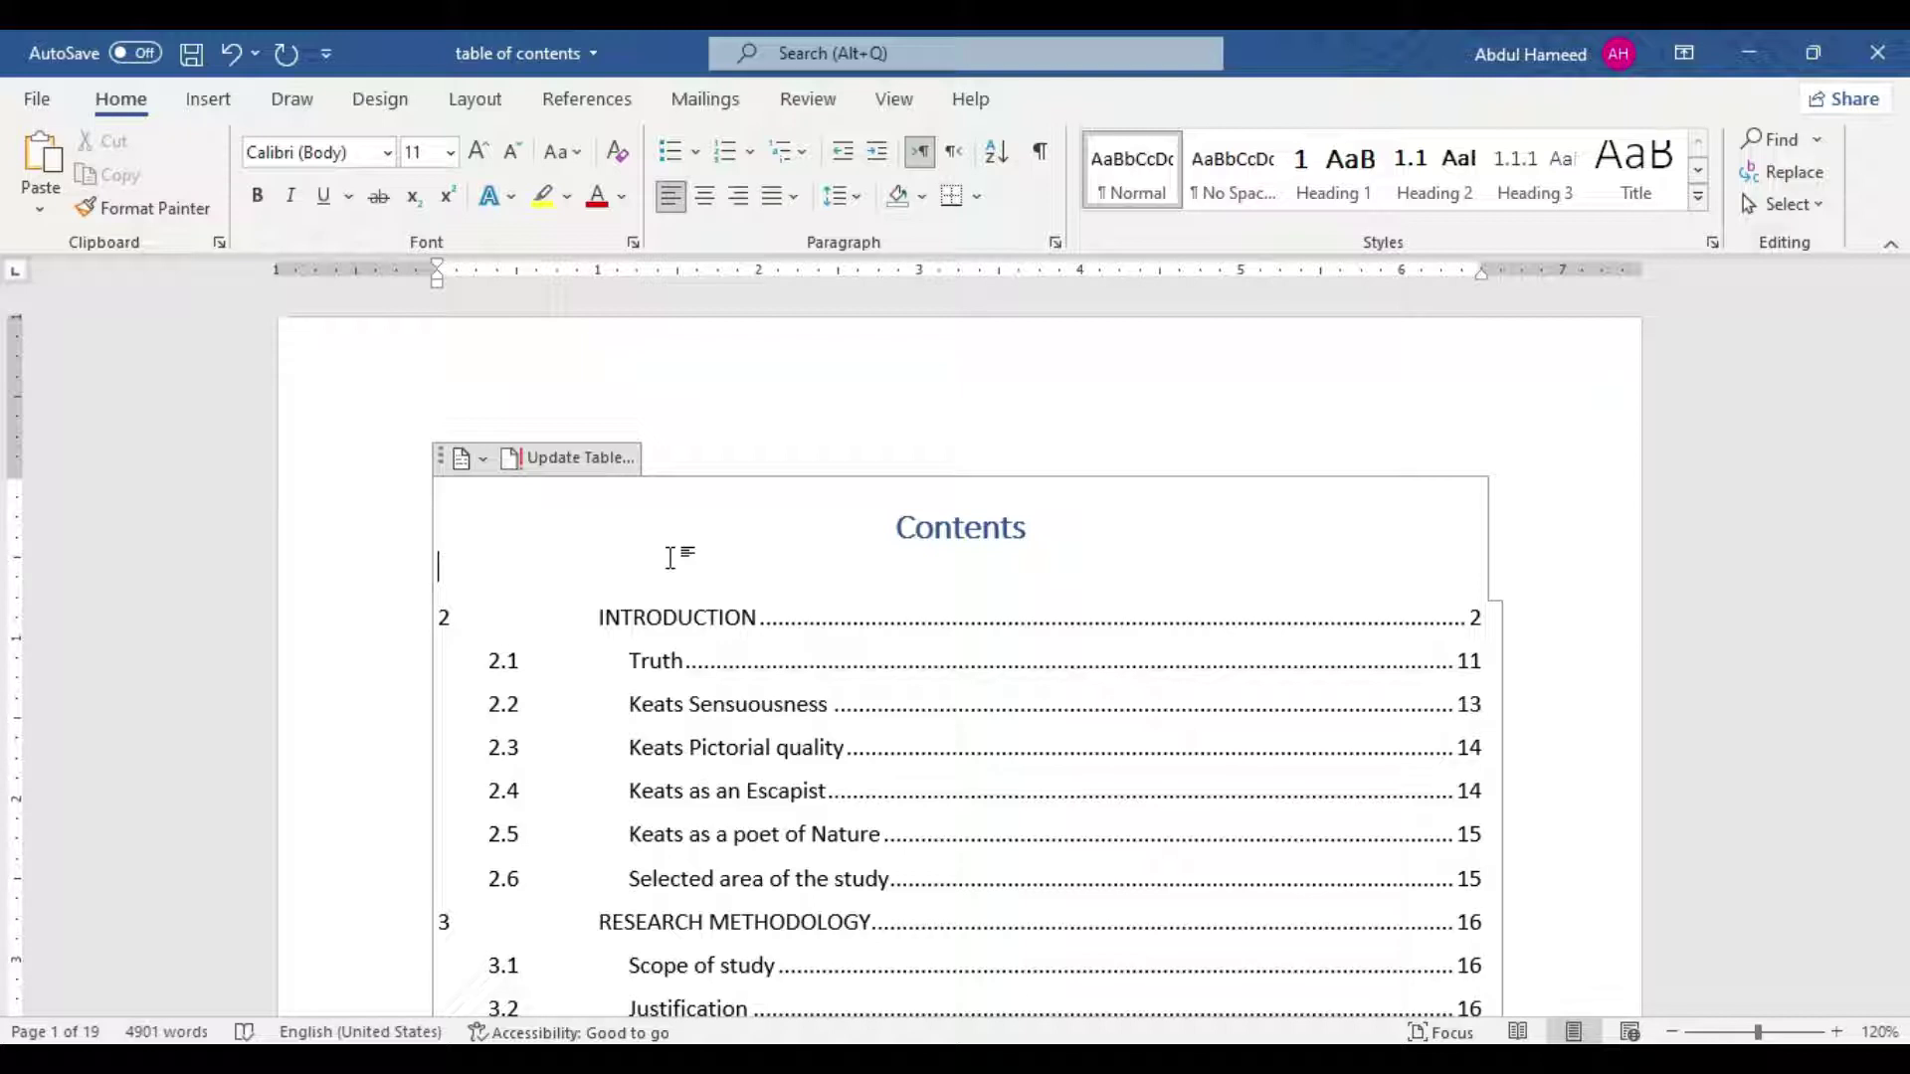
Step: Add a double rule, a Chapter No / Title / Page No row, and another double rule below
type("###")
key("Return")
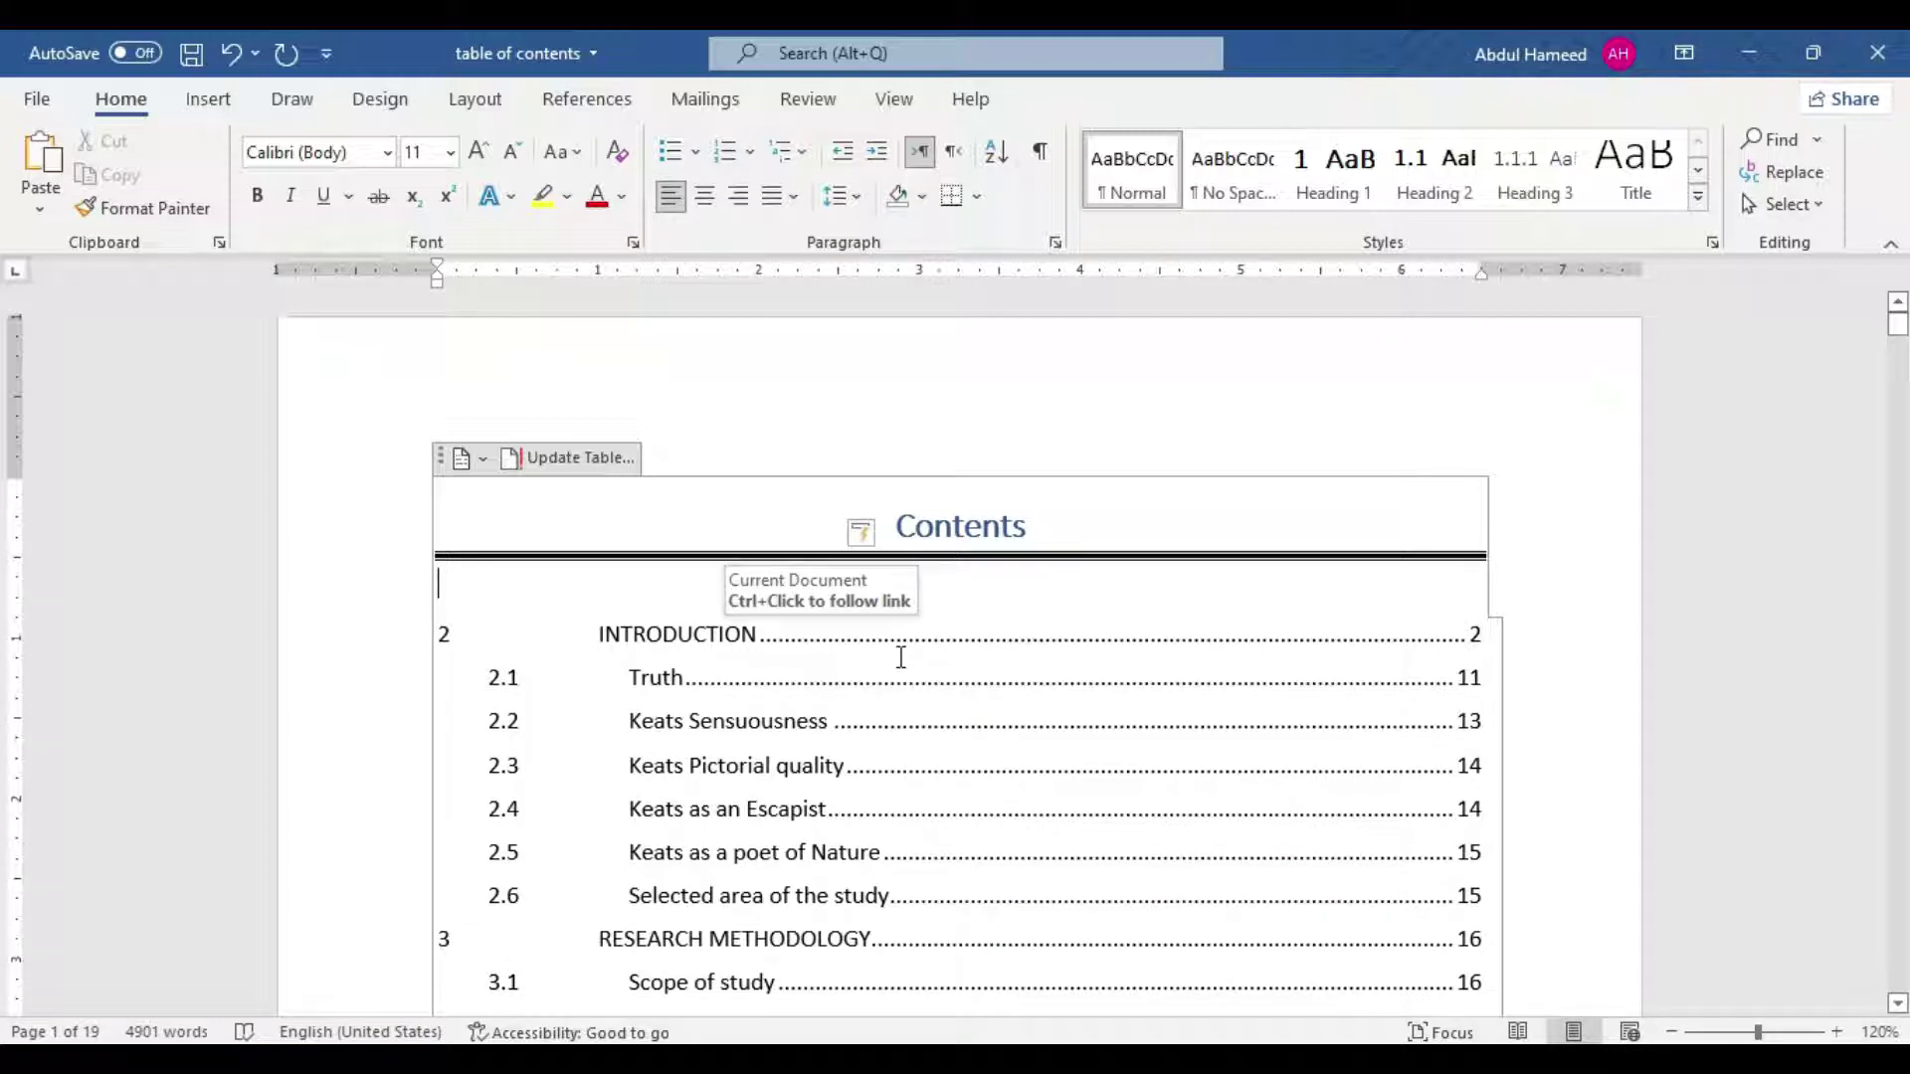
type("Ch")
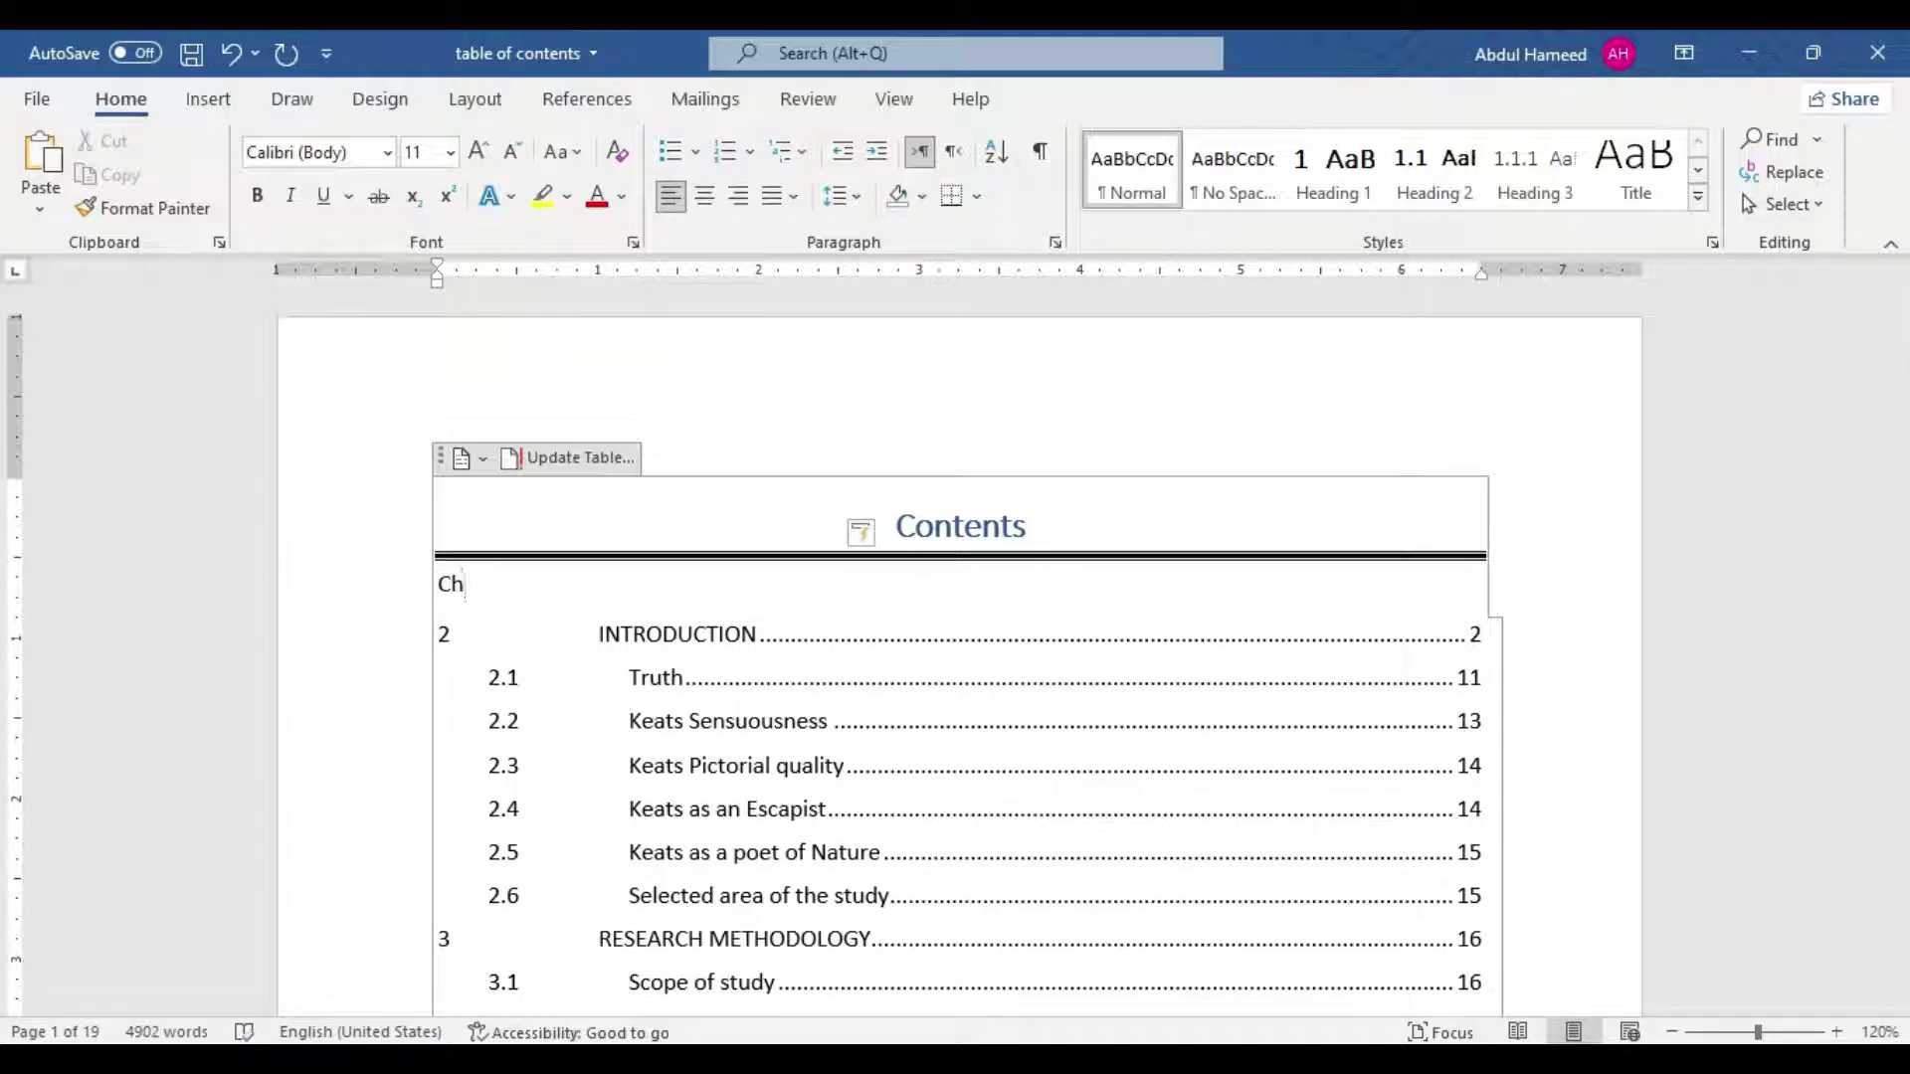
type("apter No\tT")
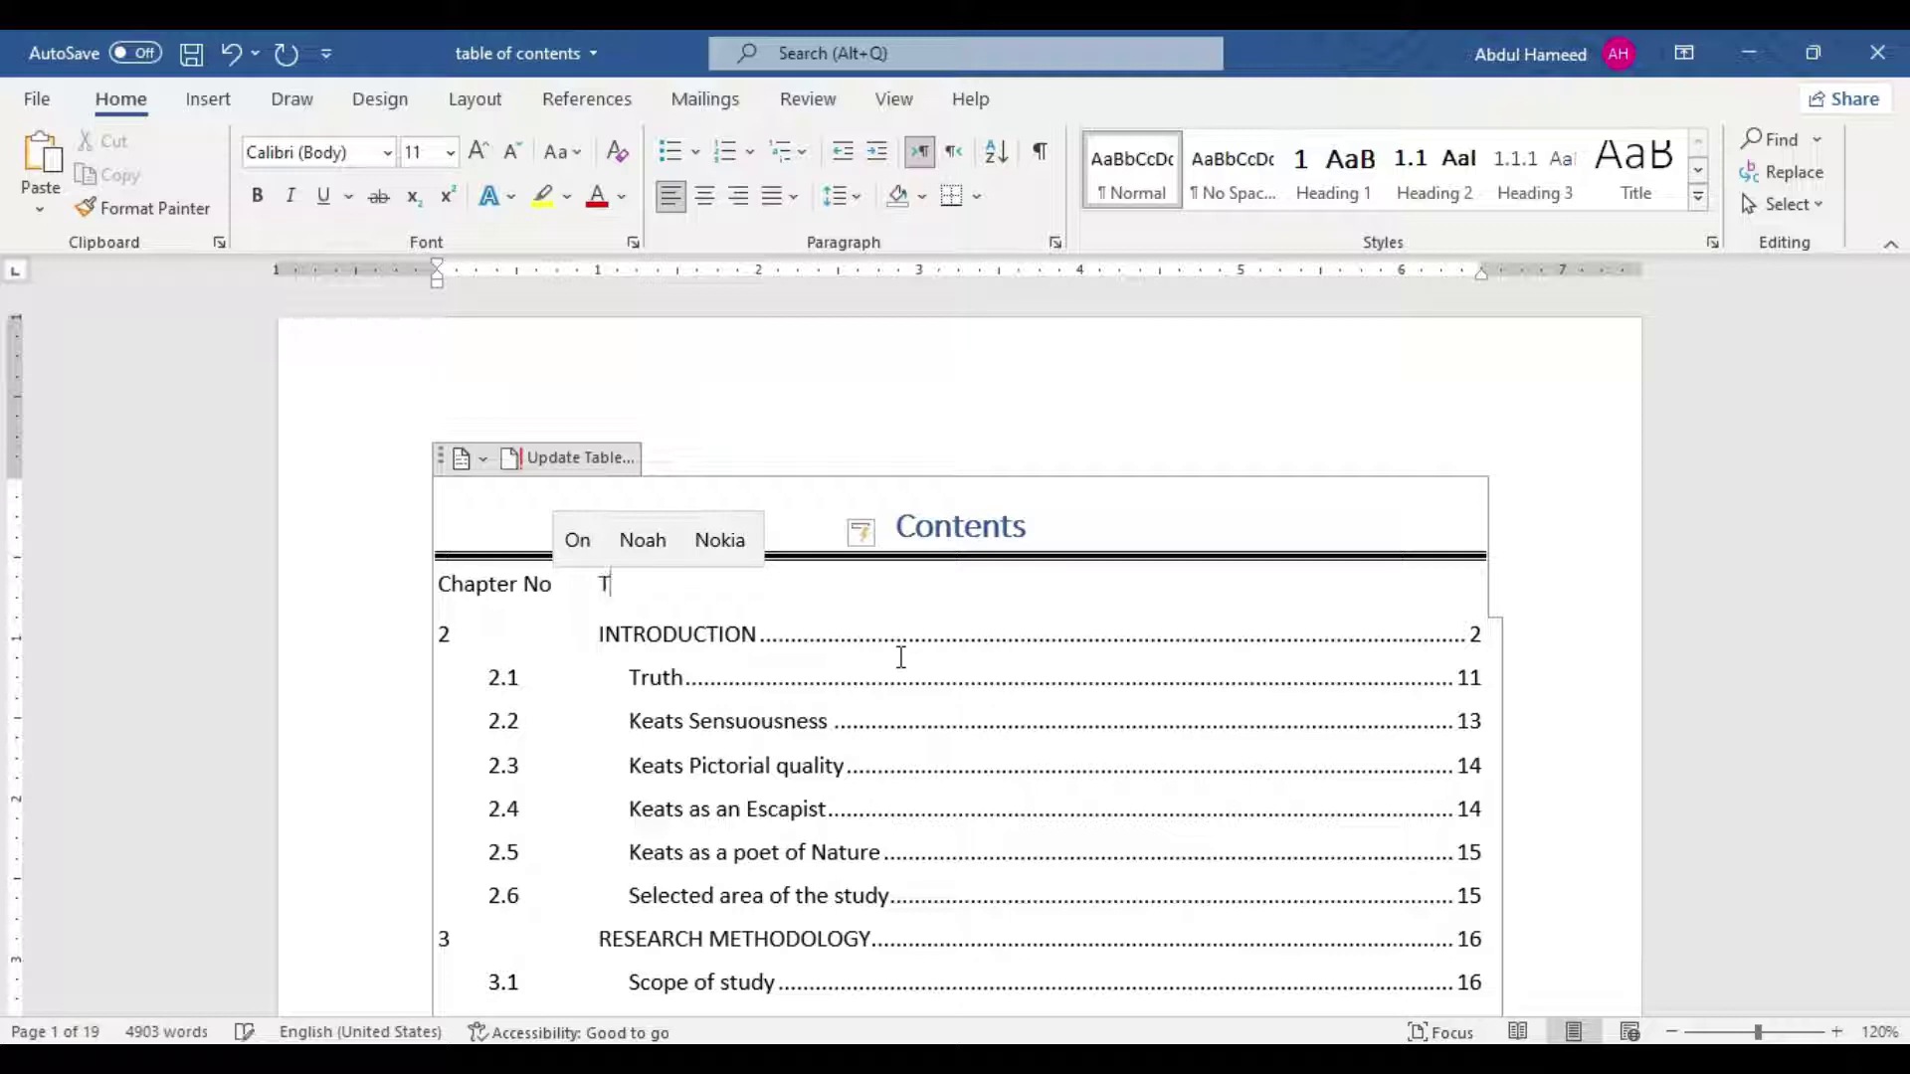
type("itle")
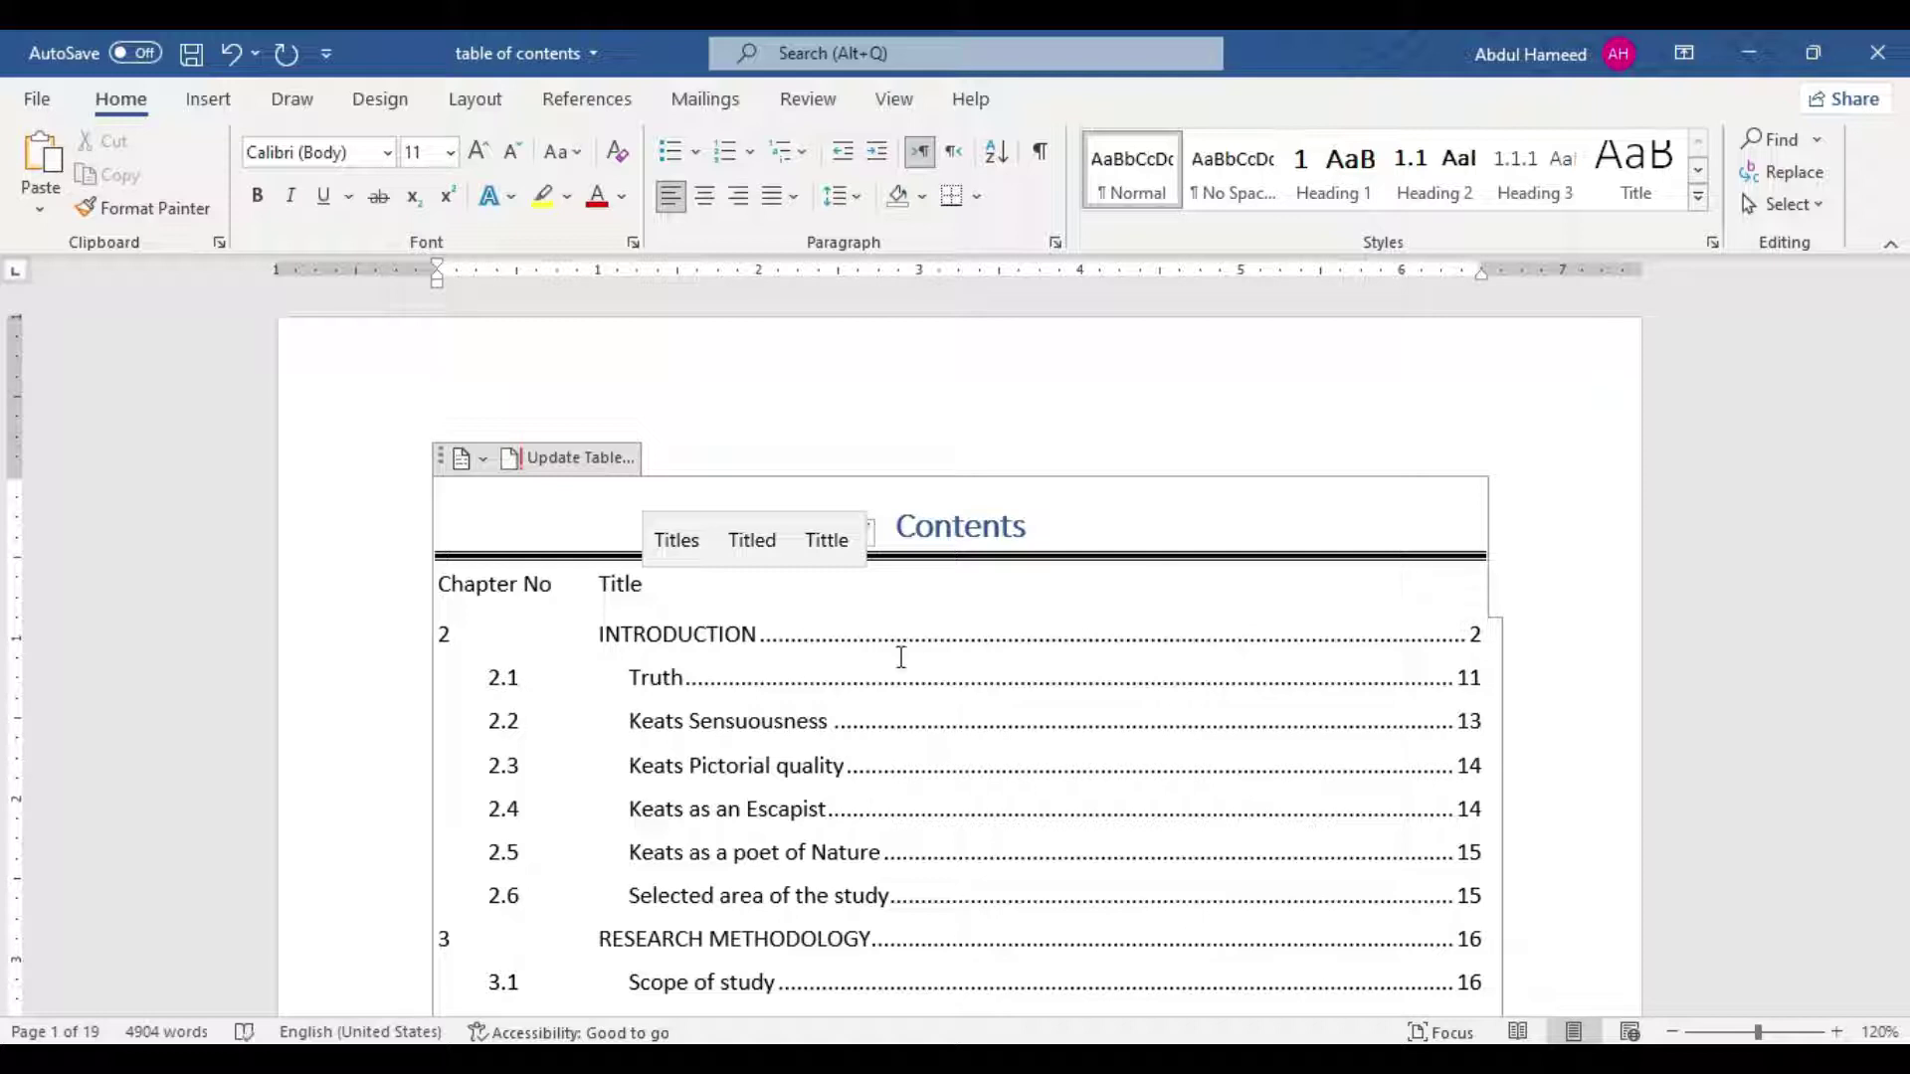
key("Tab")
type("Page")
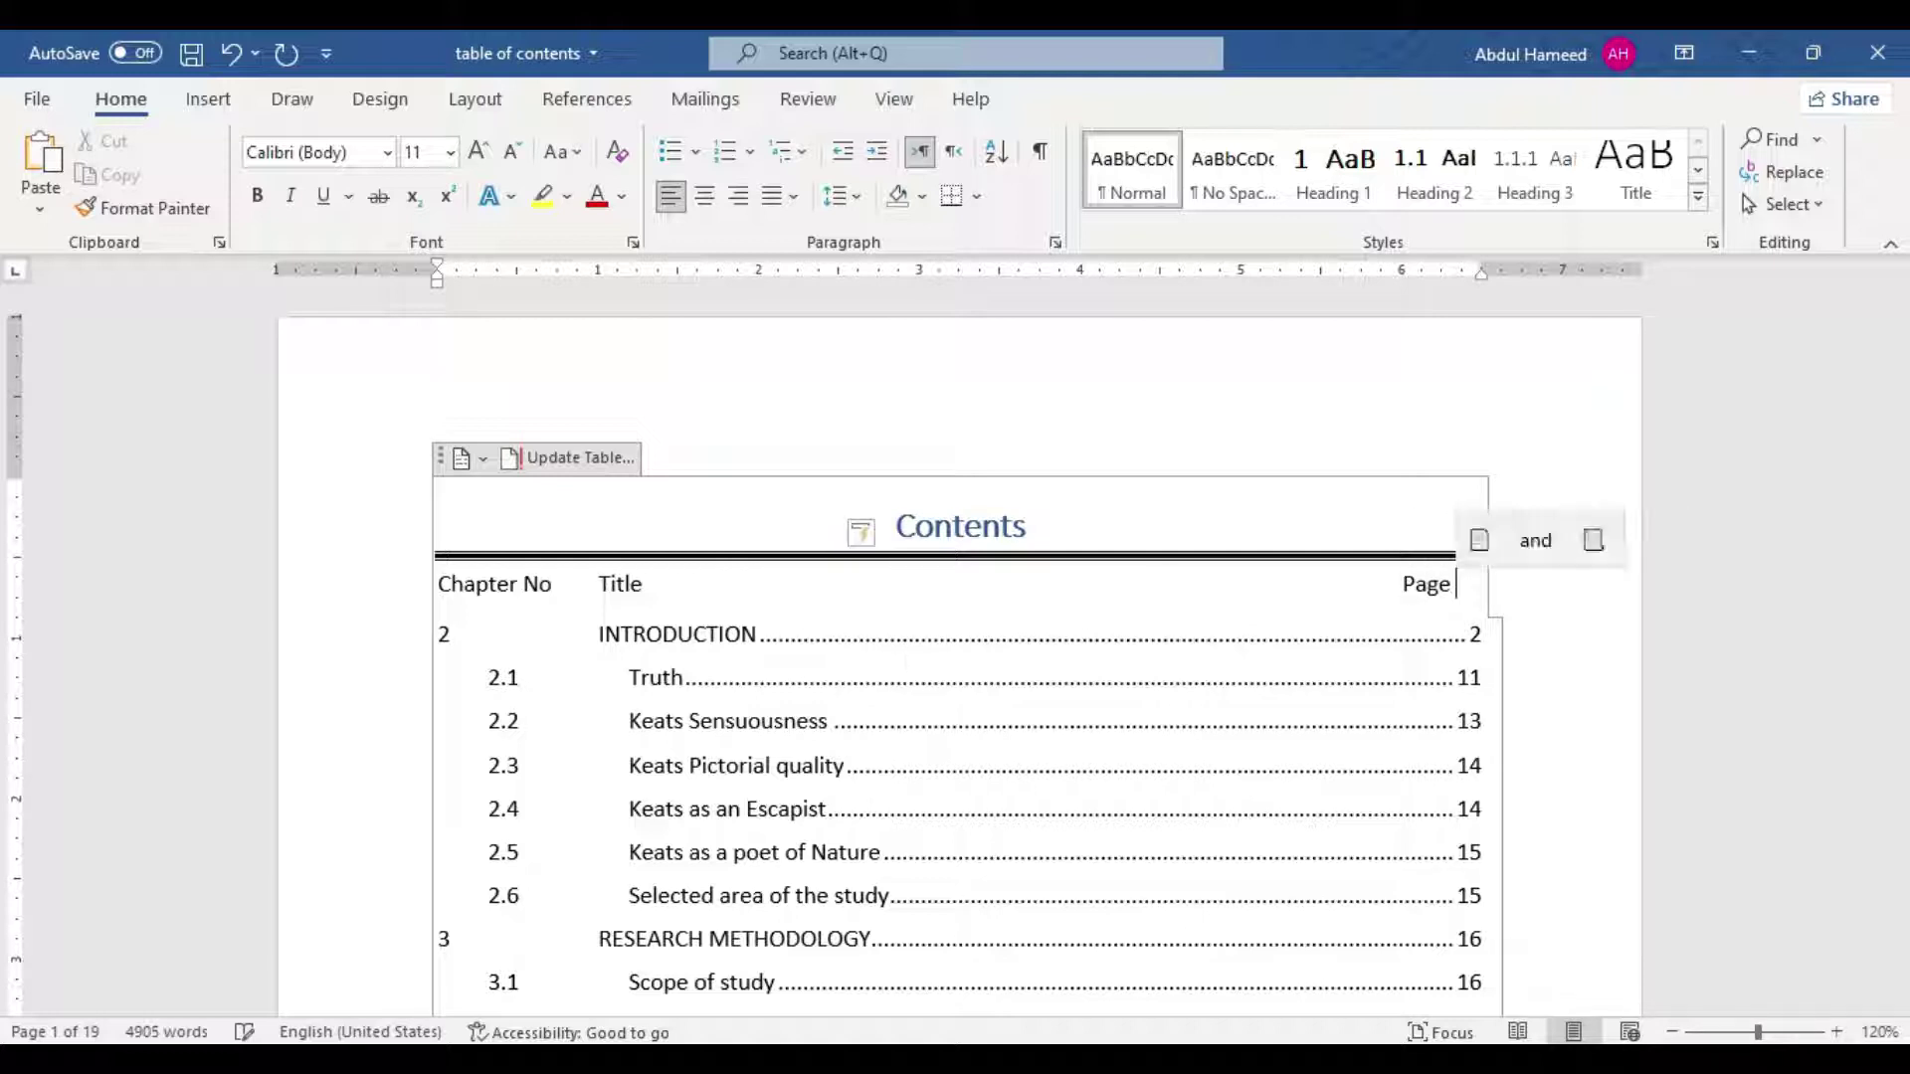
left_click(552, 584)
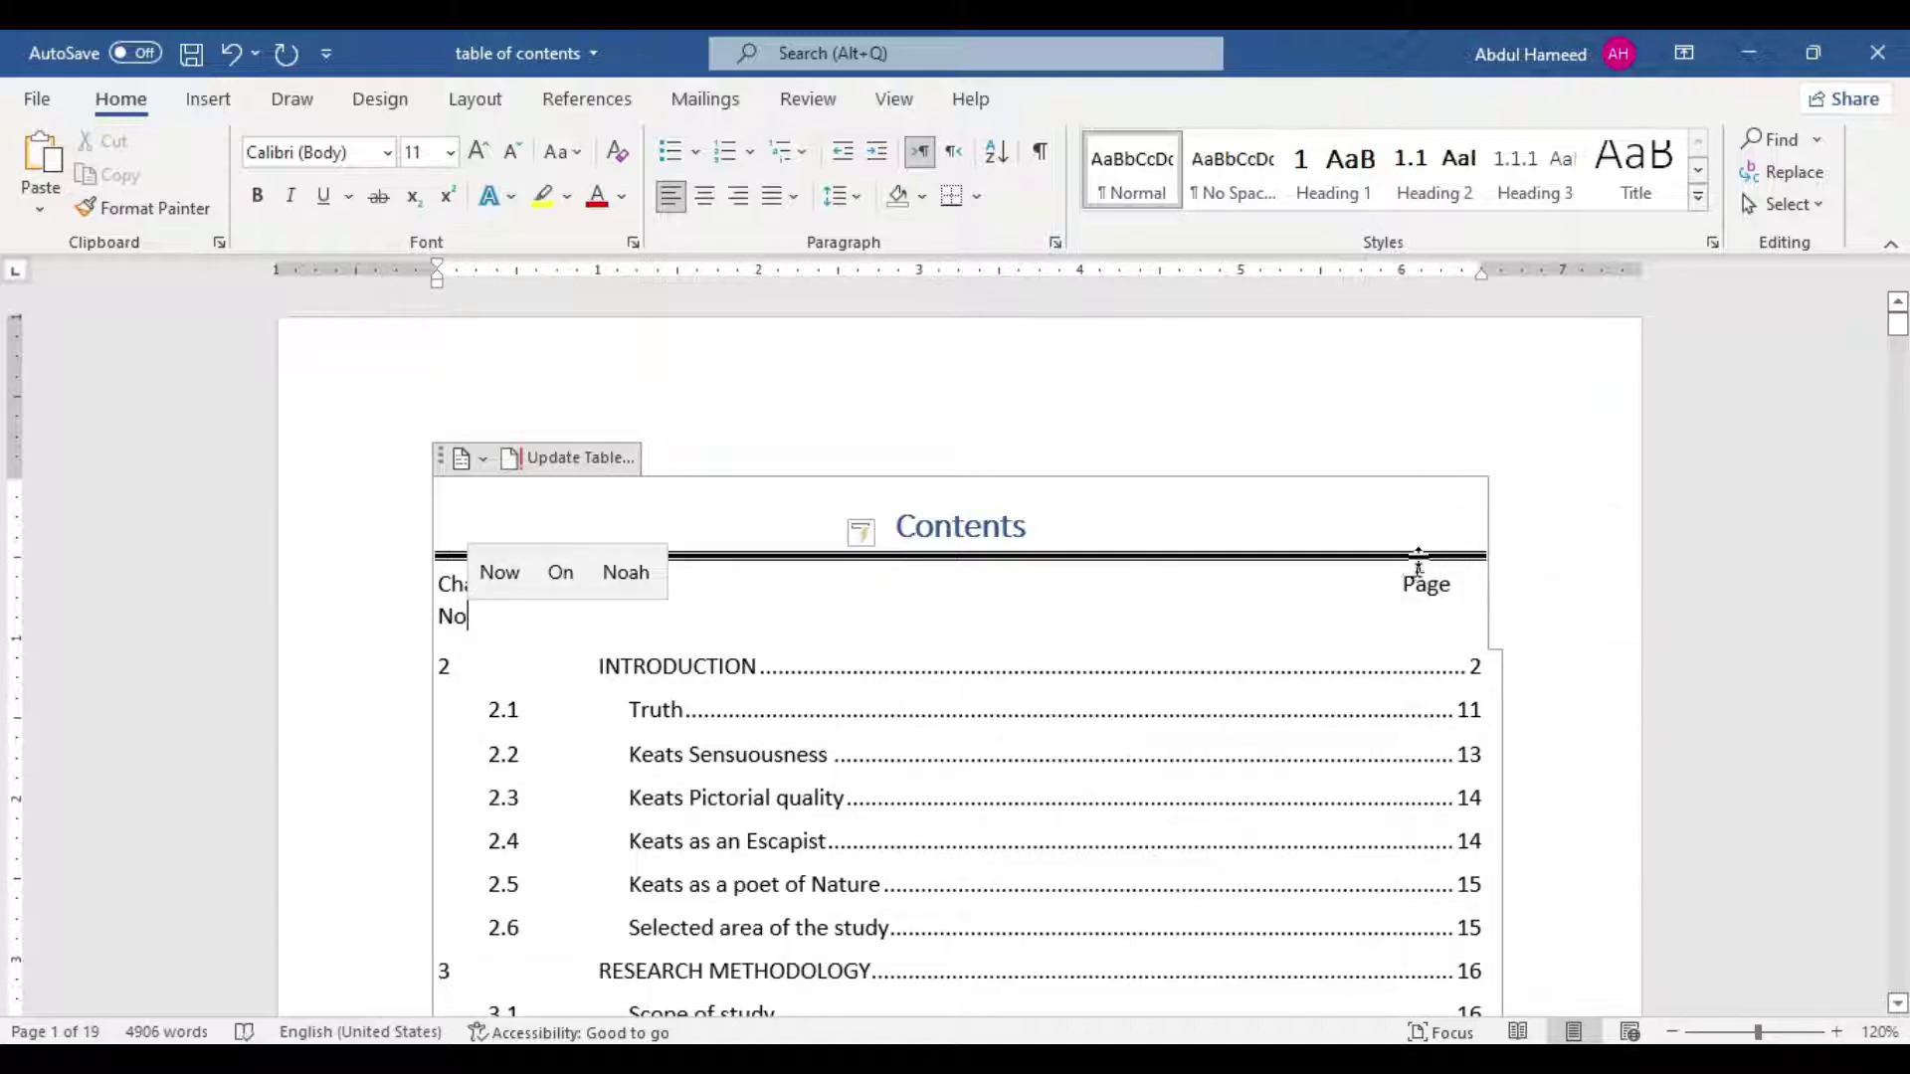
left_click_drag(1482, 276, 1490, 276)
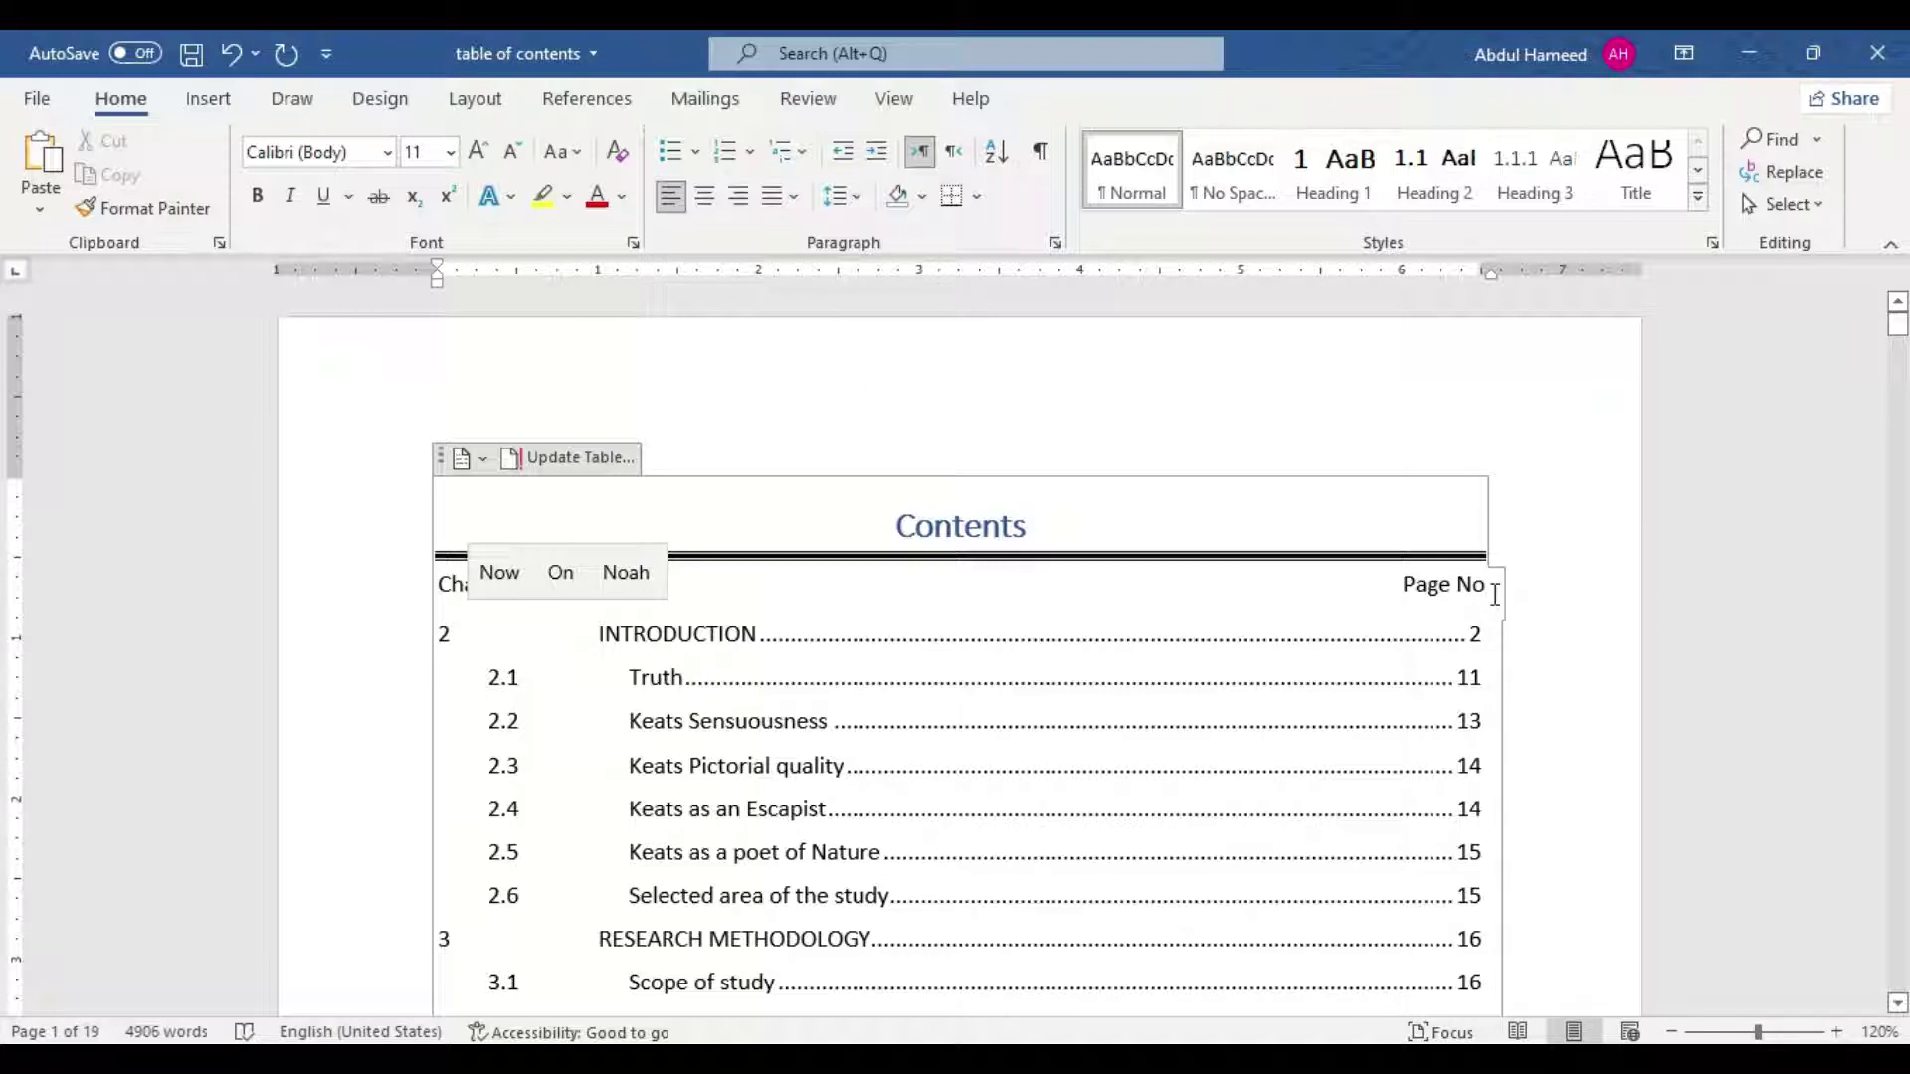
key("Return")
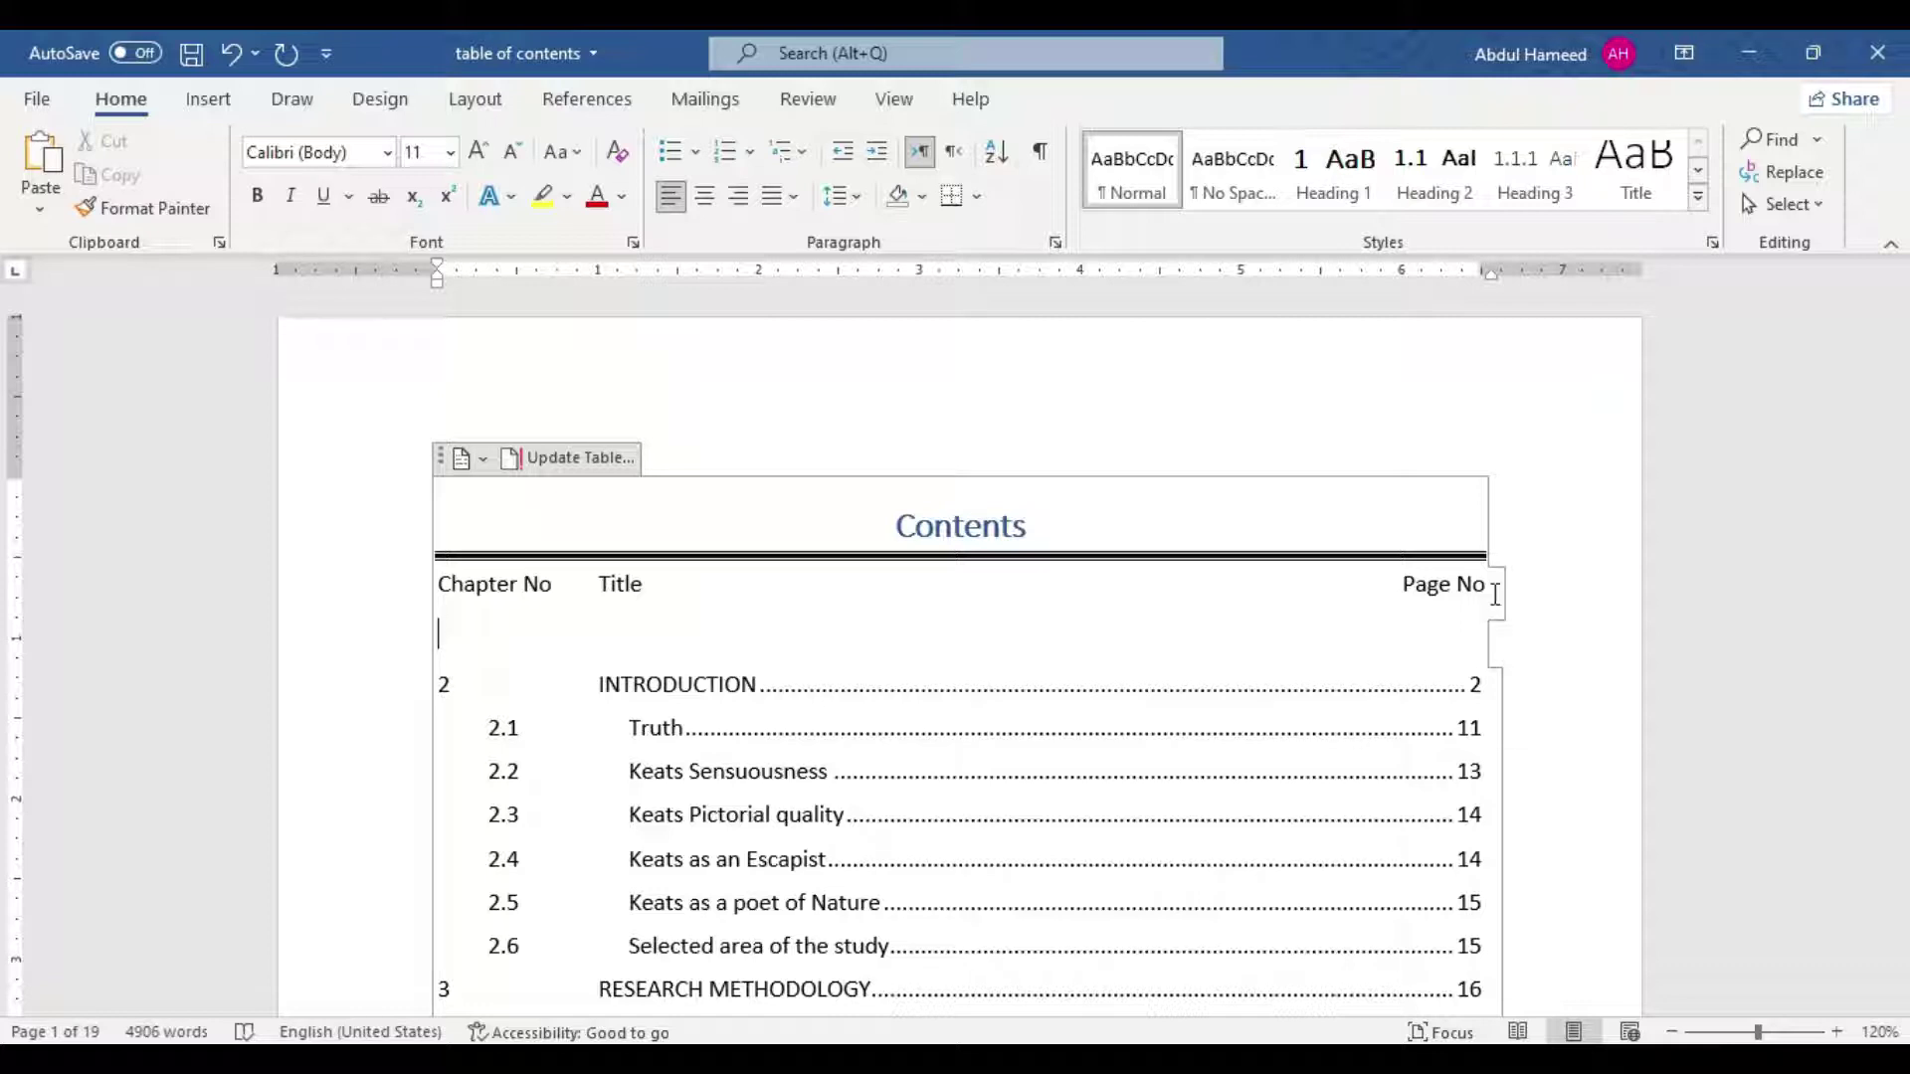
type("###")
key("Return")
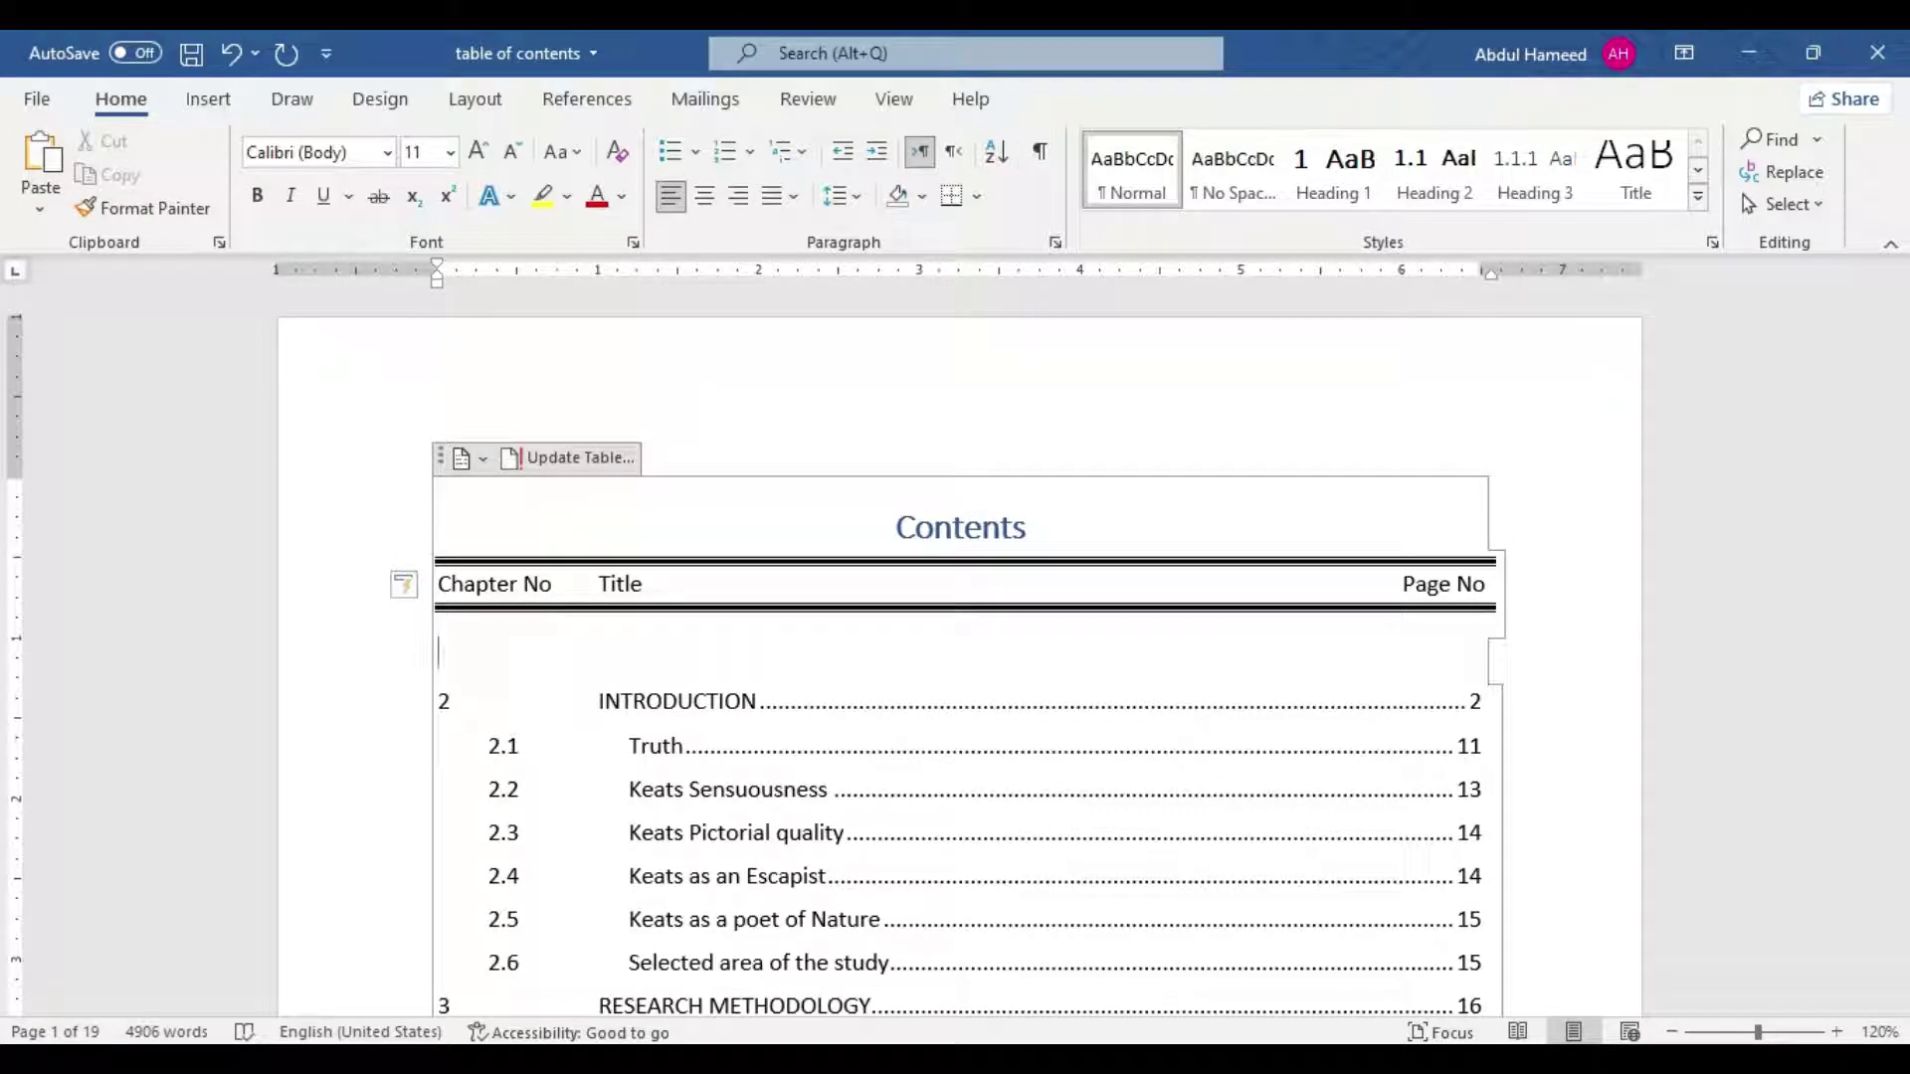
Step: Bold the header row and adjust its tabs so Page No stays on the line
left_click(1012, 583)
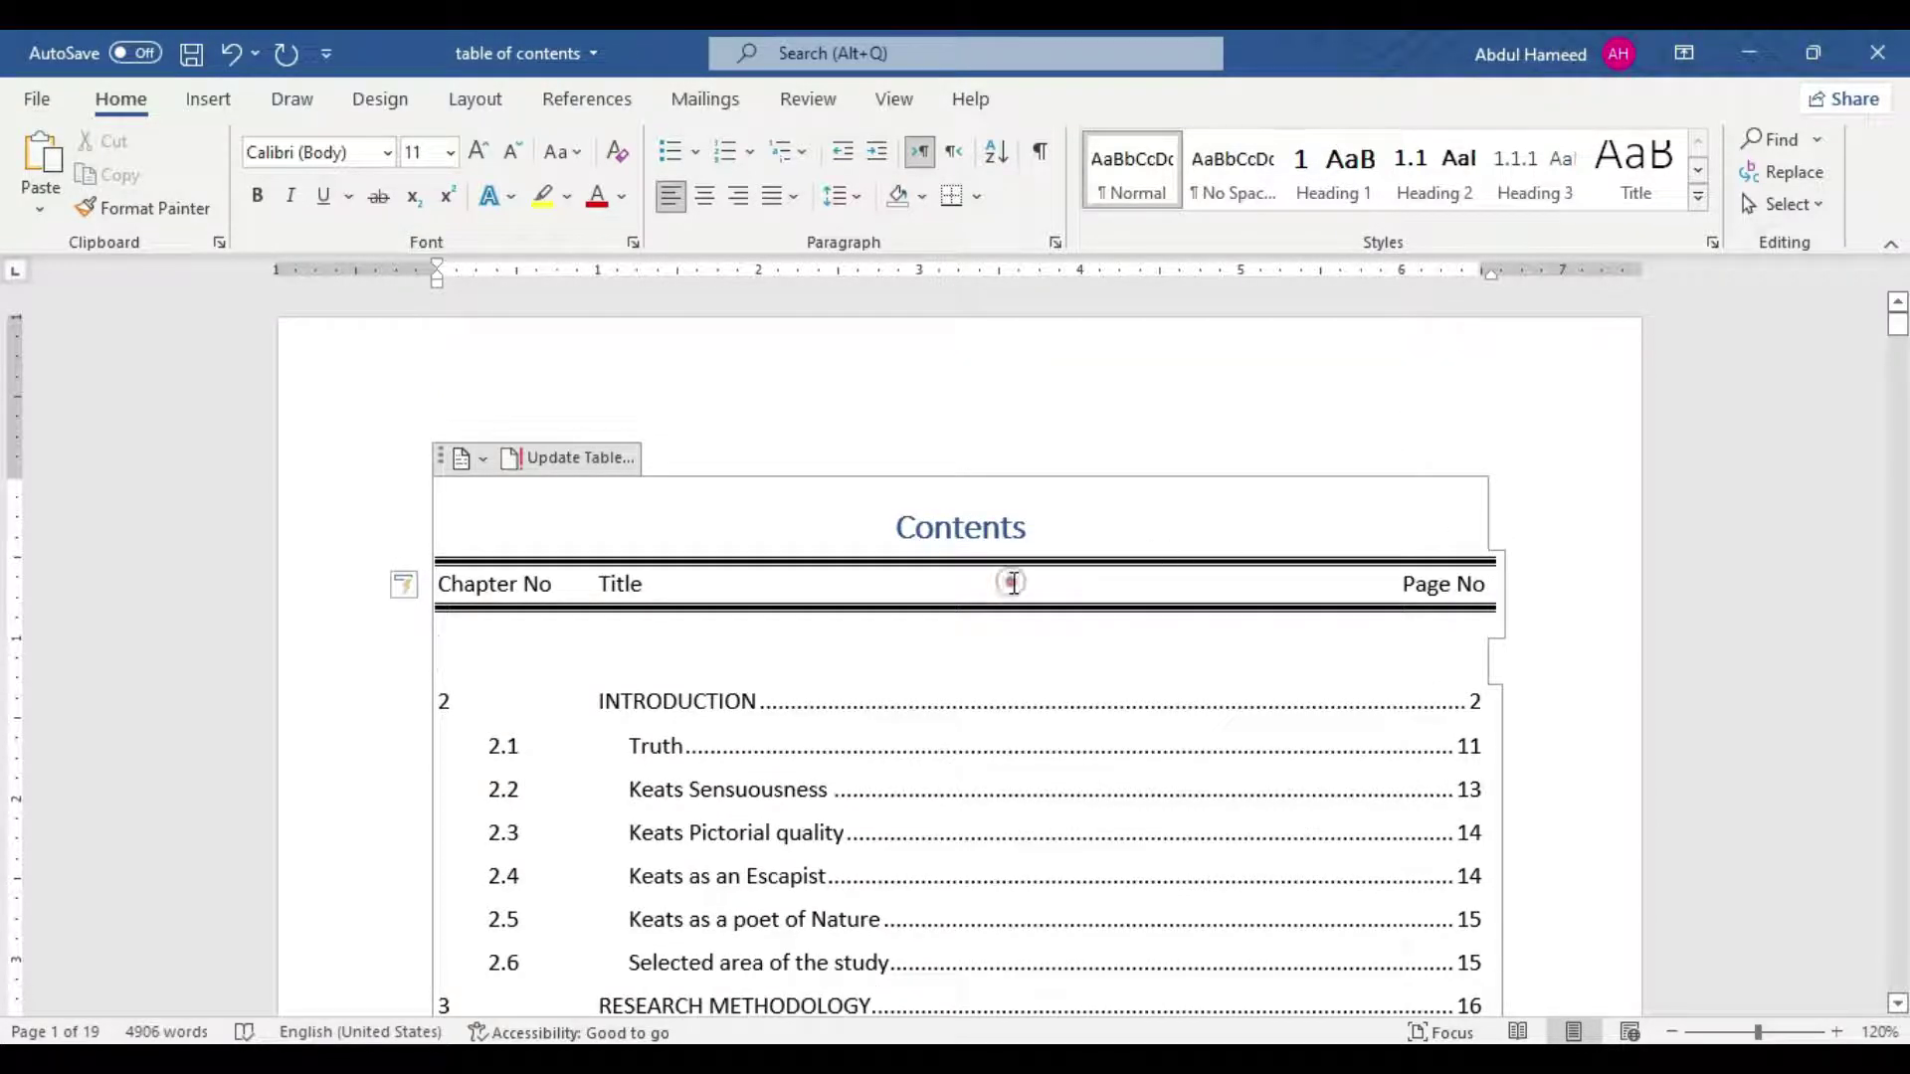
left_click_drag(442, 580, 1283, 625)
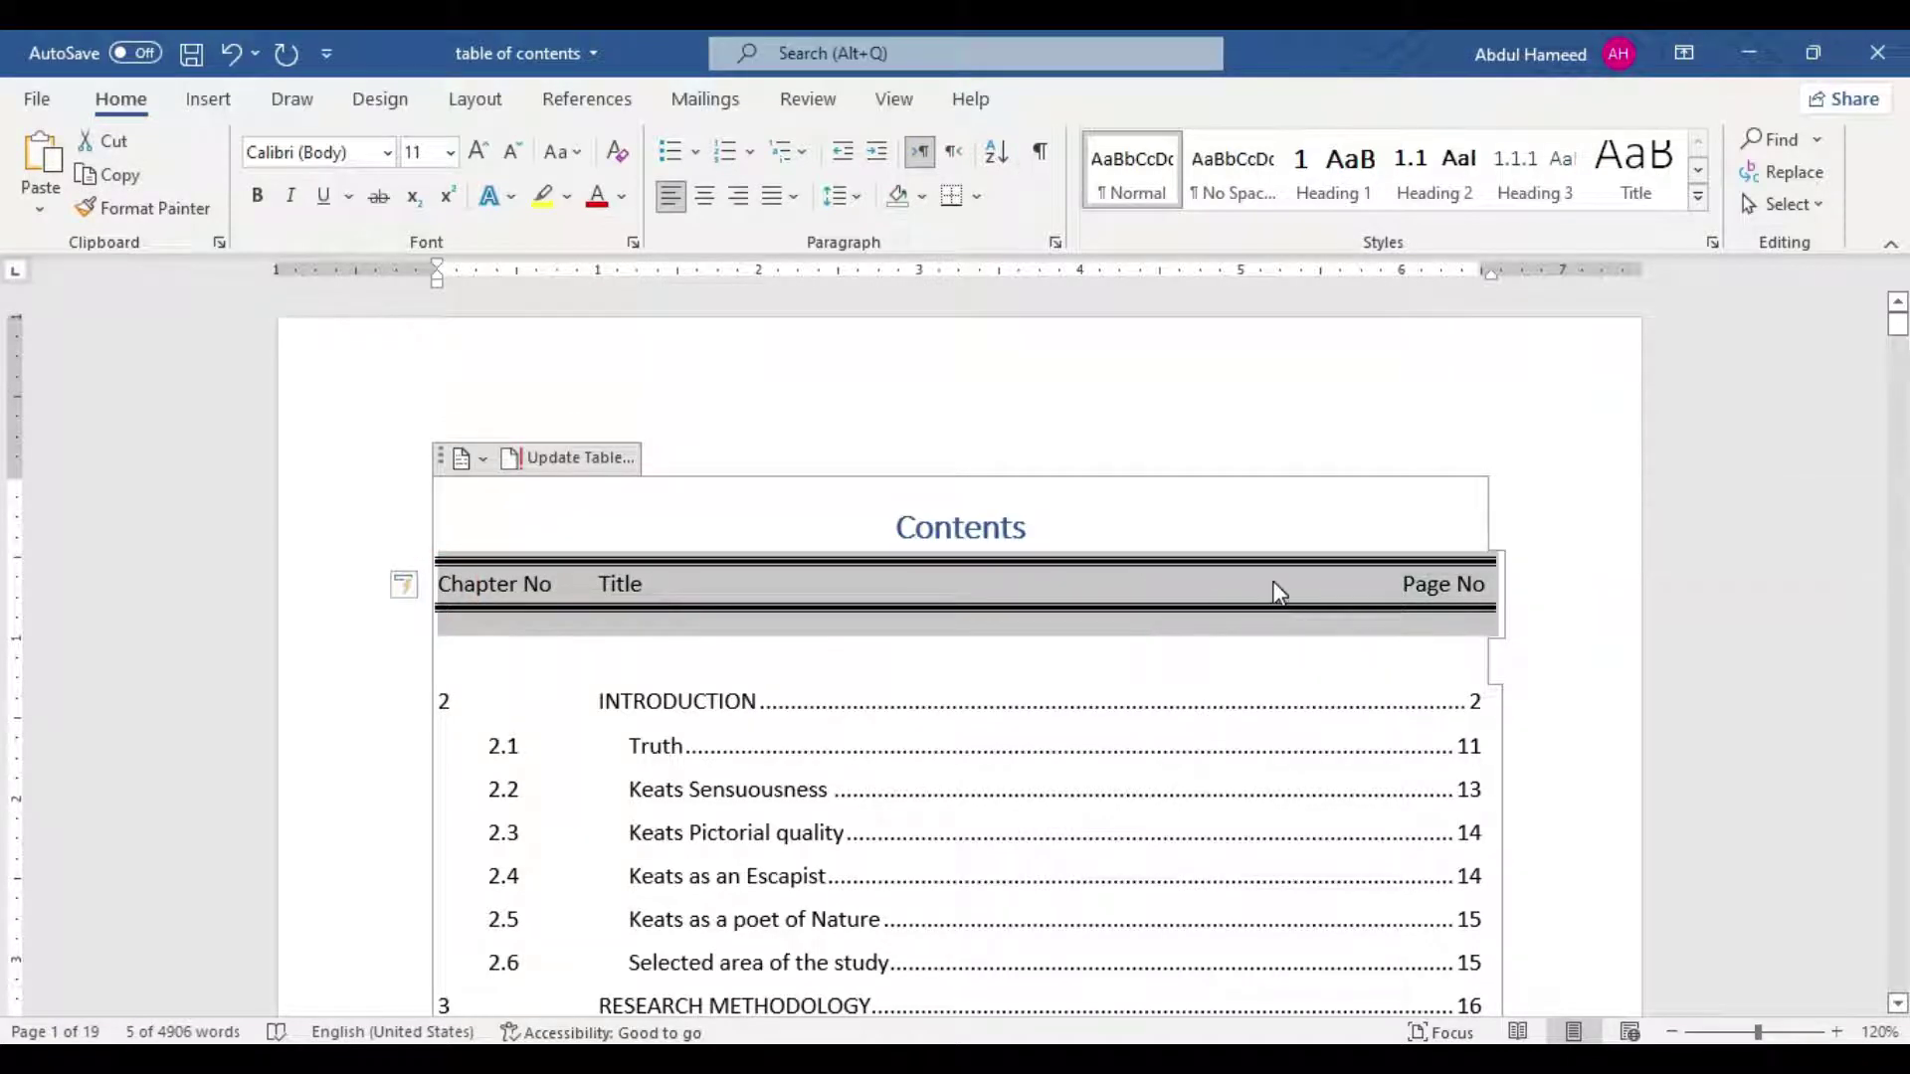
key("ctrl+b")
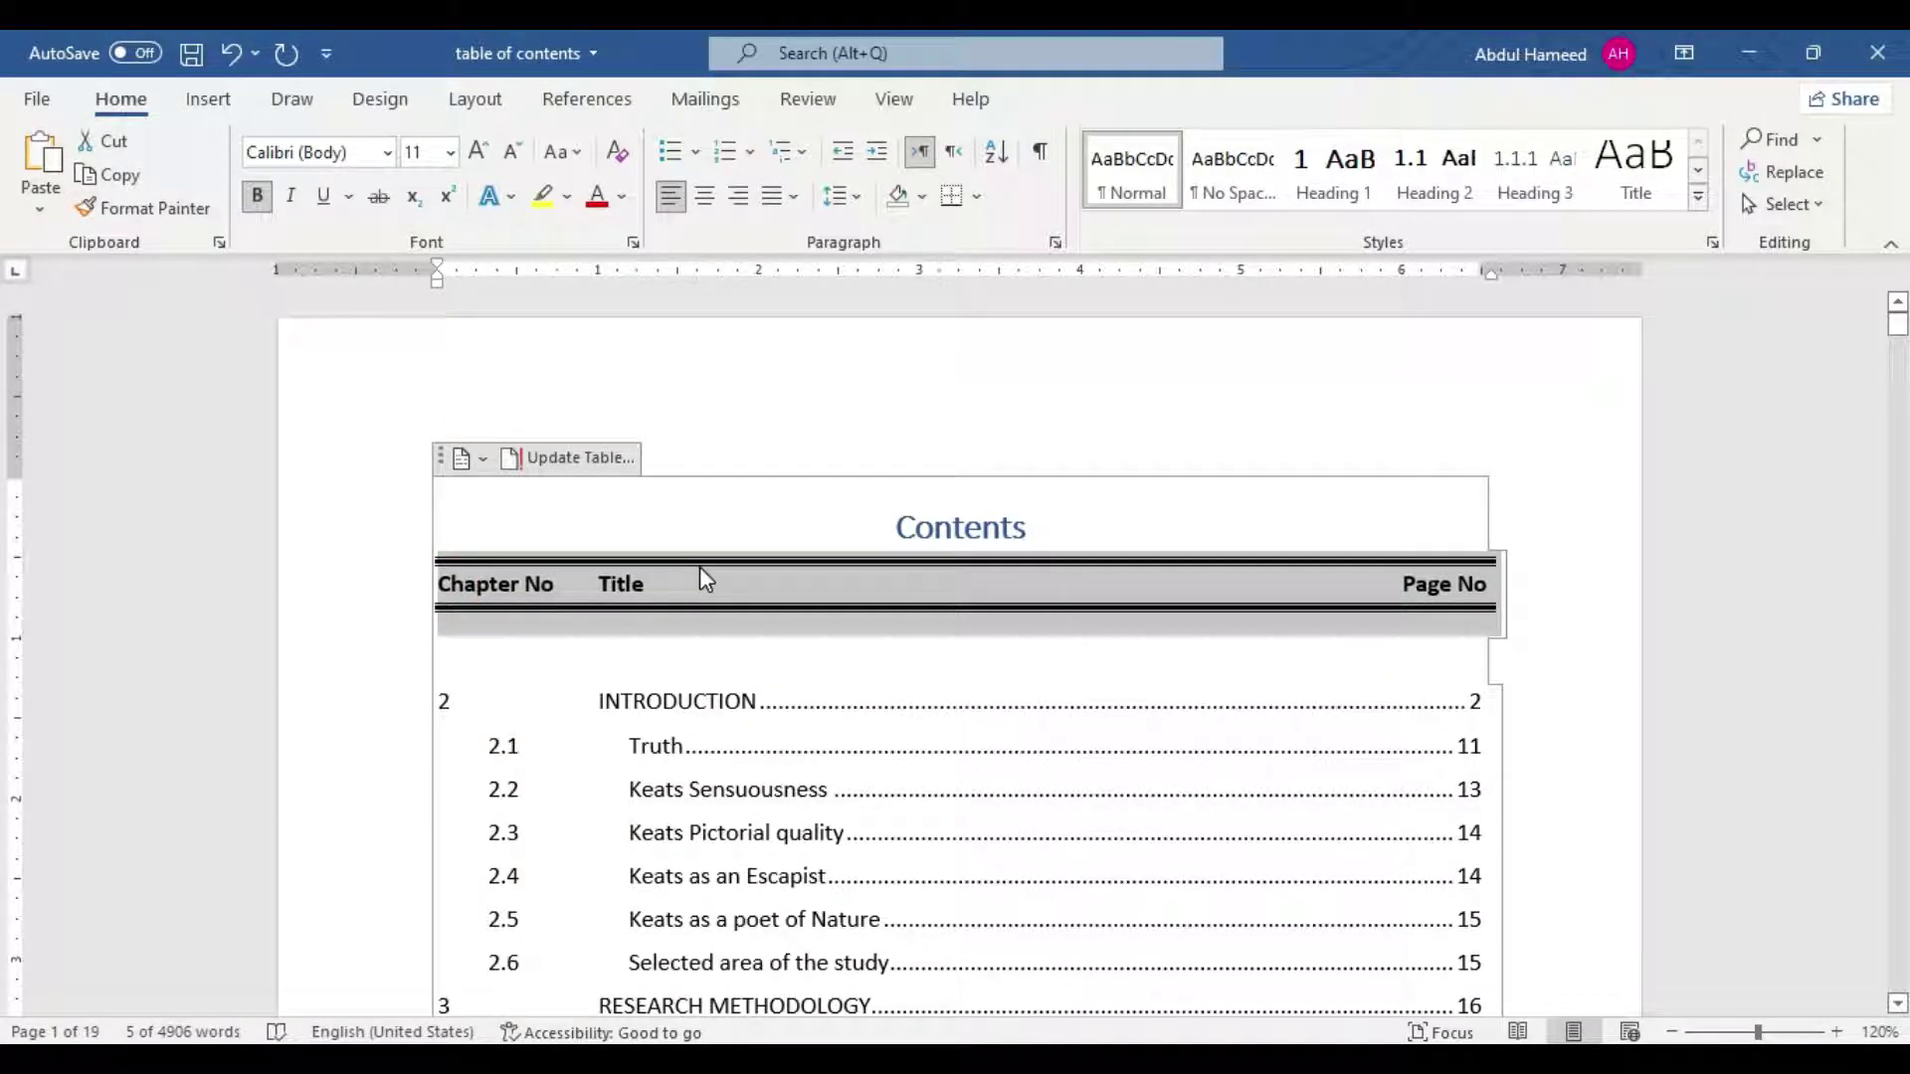
left_click(686, 587)
left_click(594, 584)
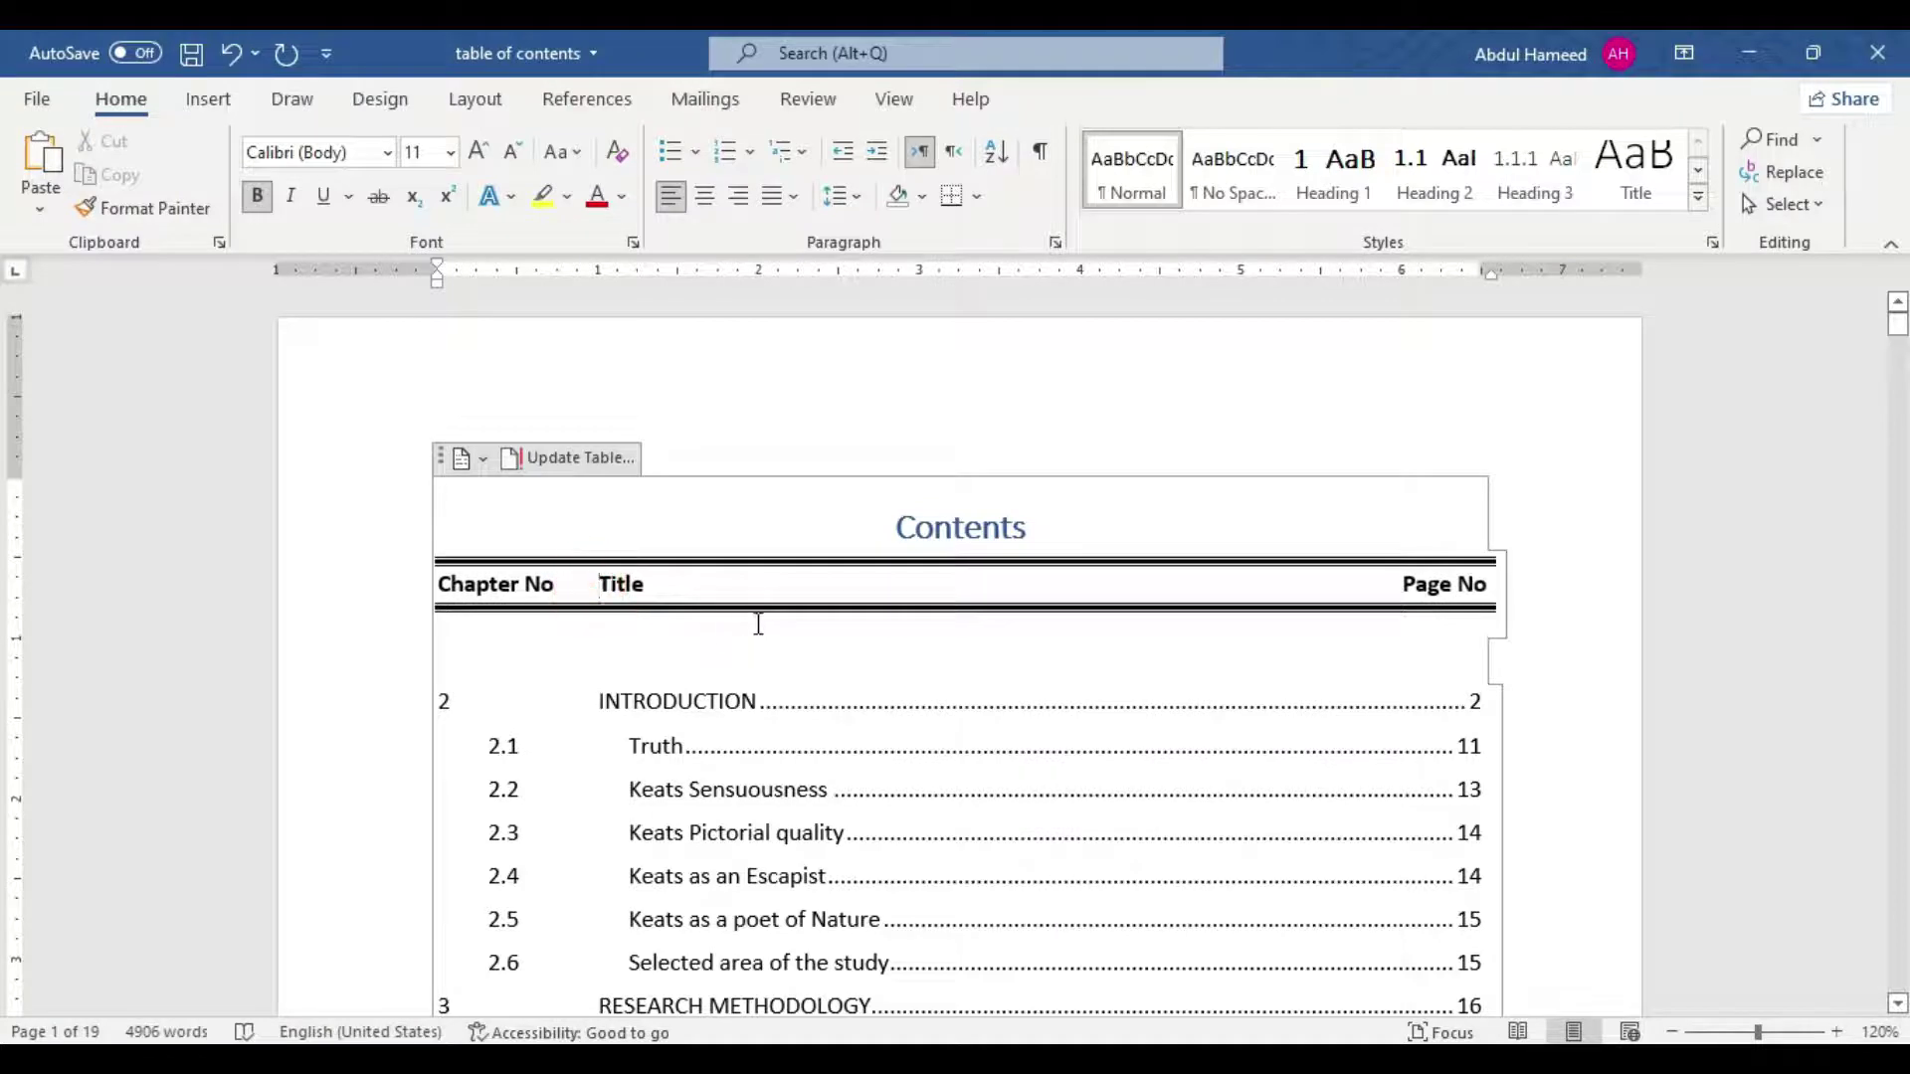
key("Tab")
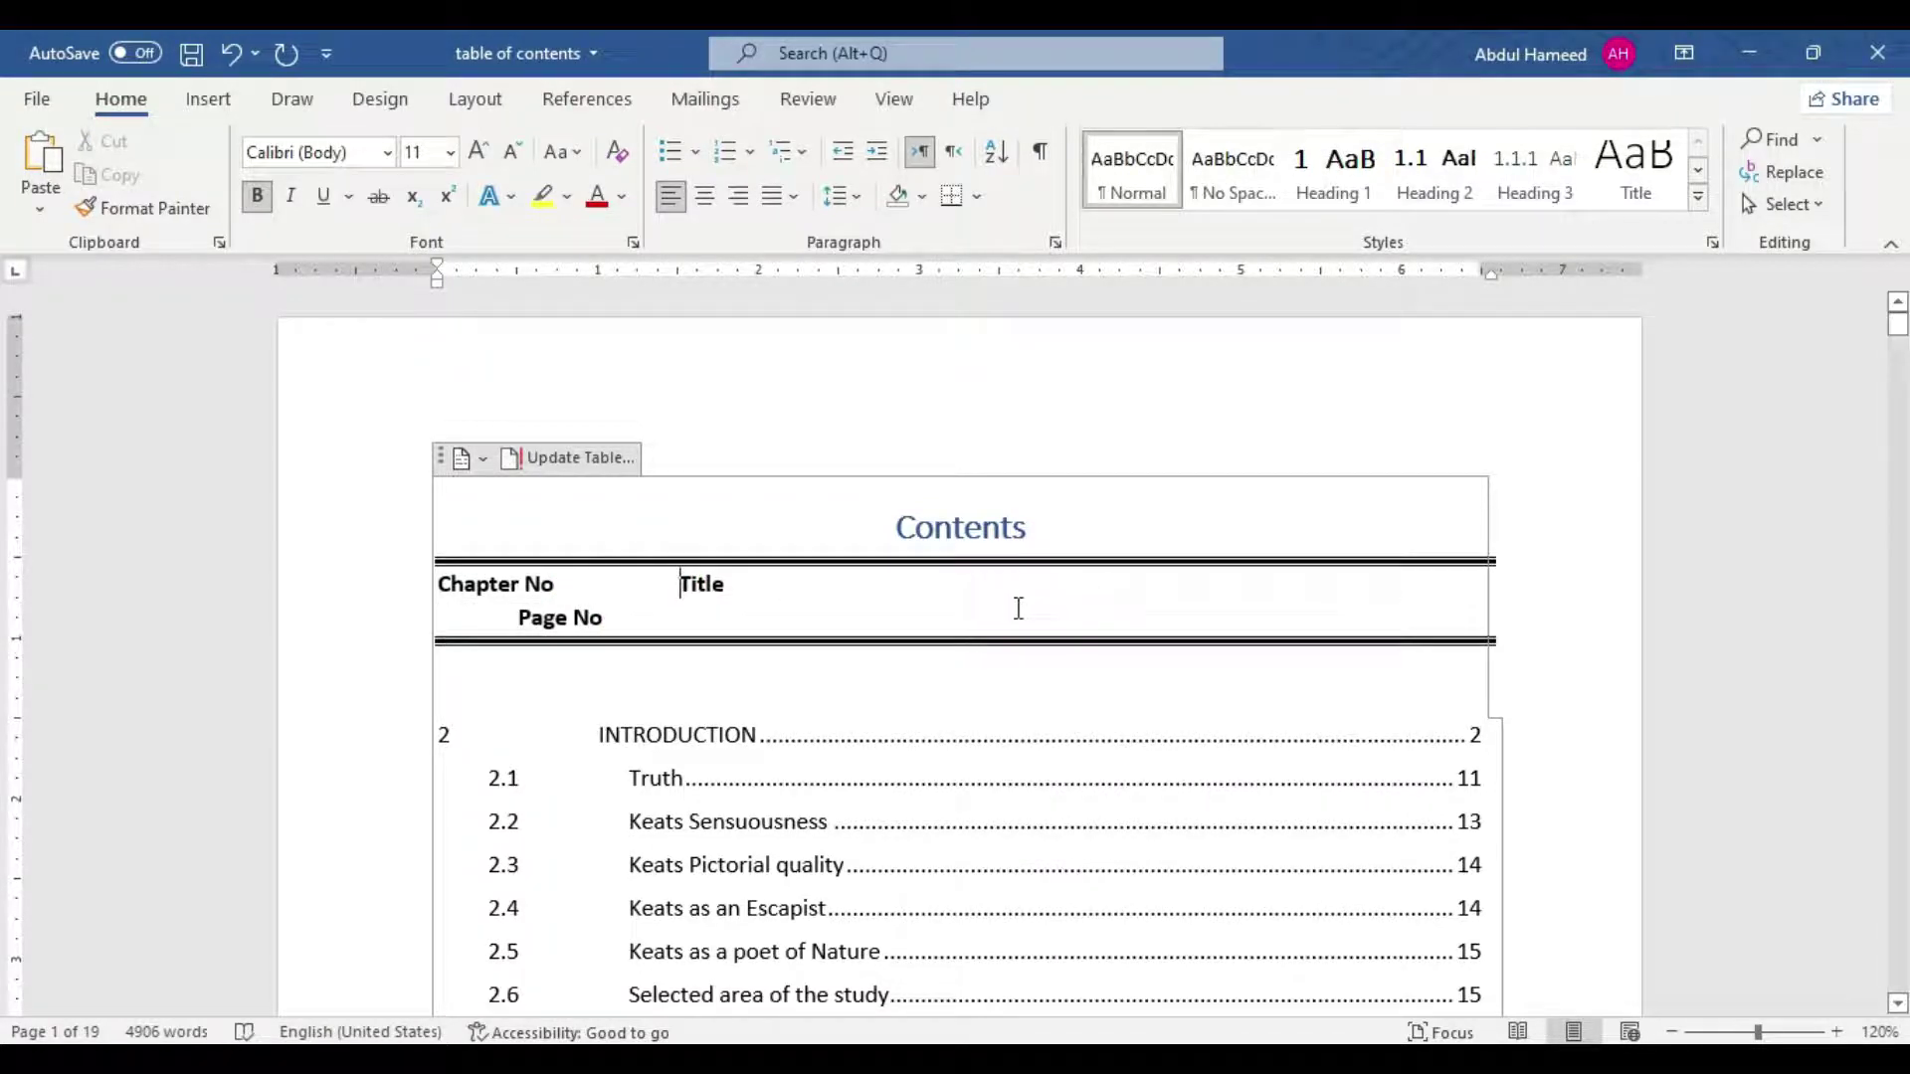
left_click(1058, 584)
key("BackSpace")
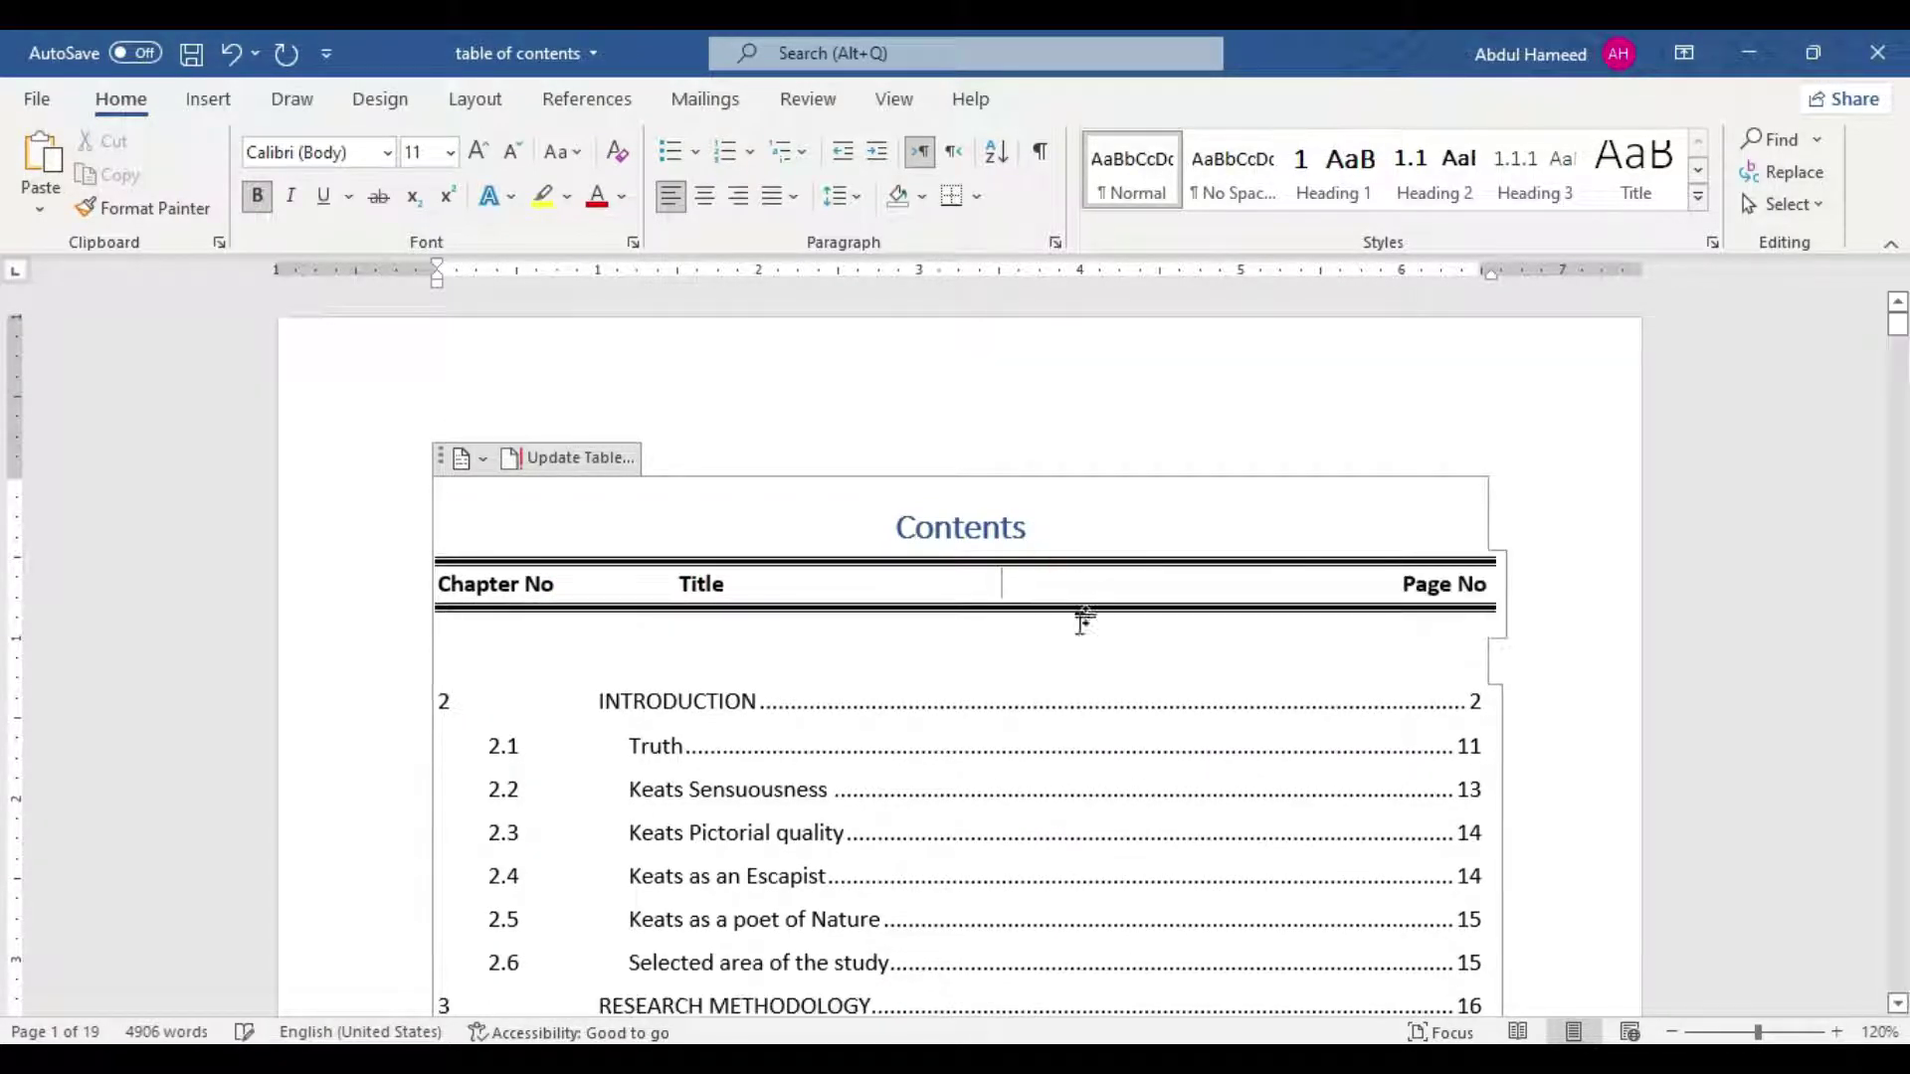
Step: Delete the empty line so 2 INTRODUCTION sits directly under the header's double rule
left_click(562, 657)
key("BackSpace")
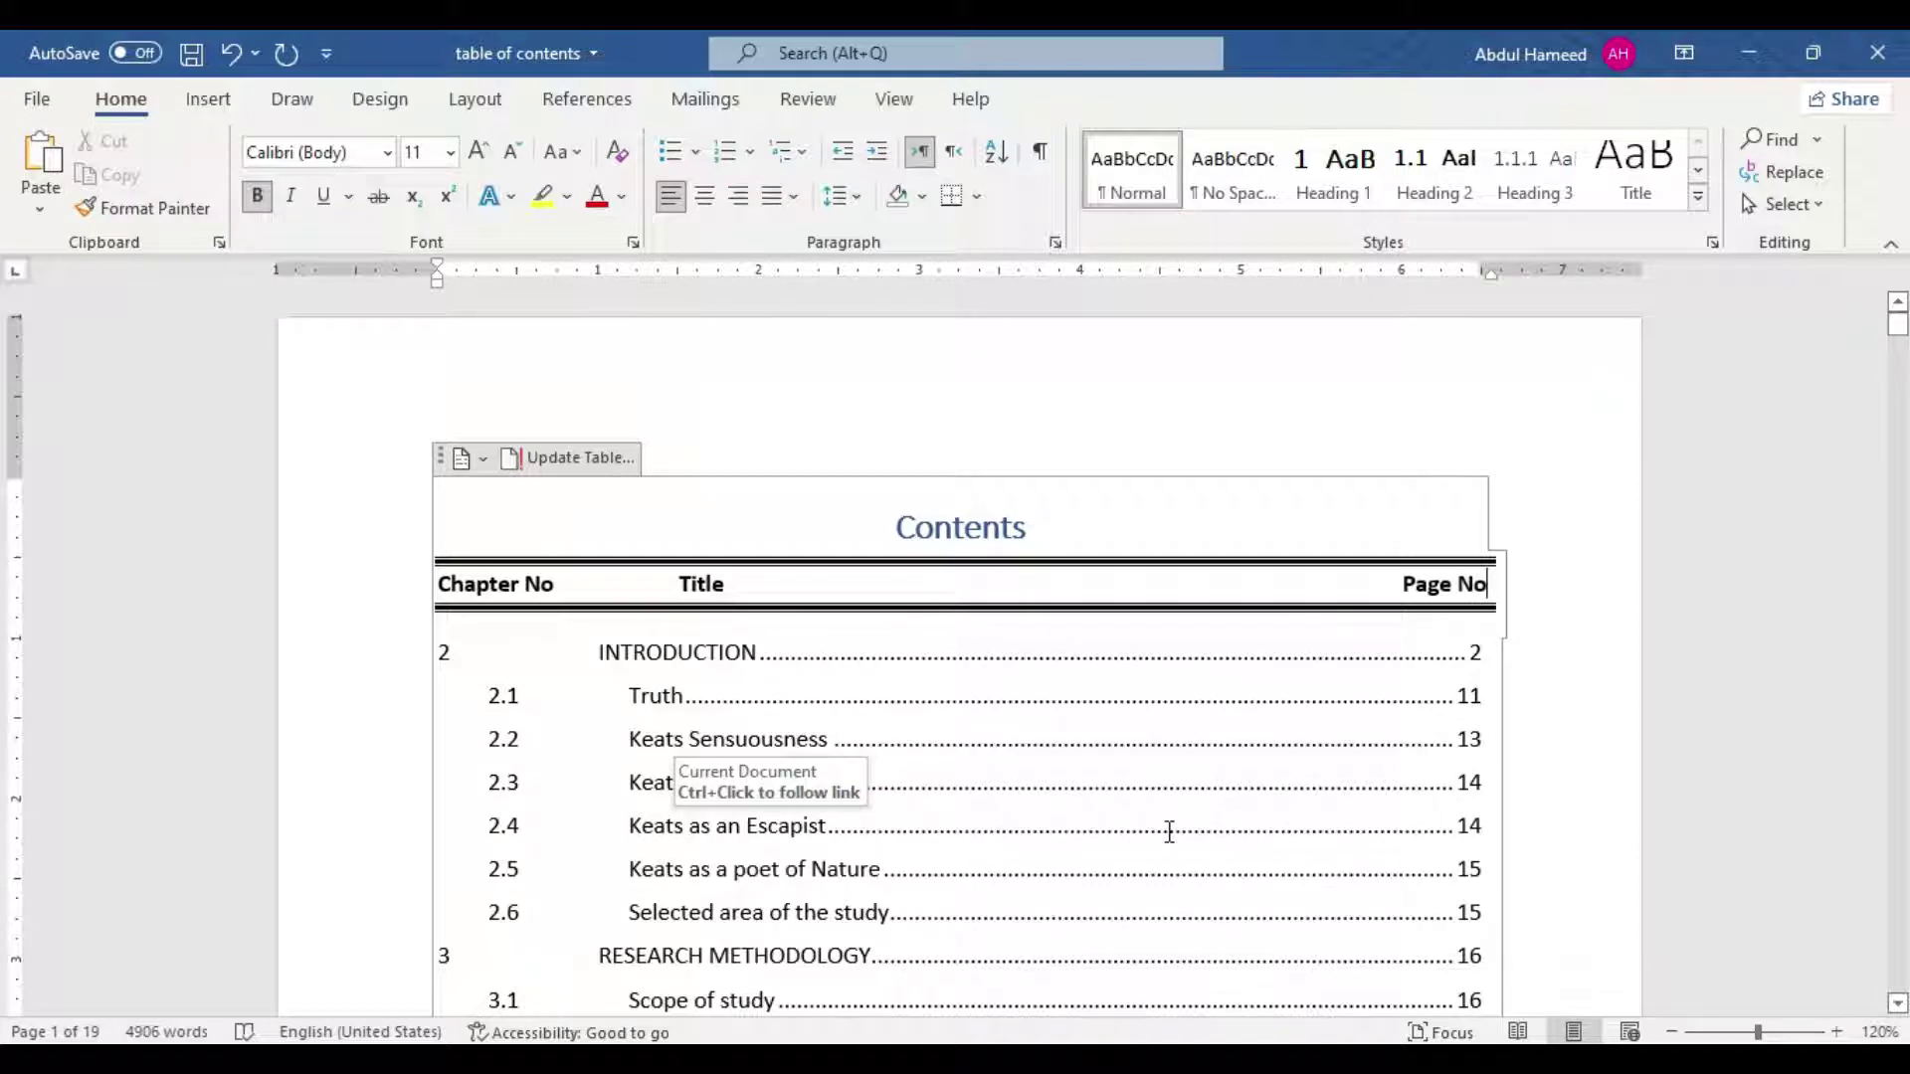
scroll(1154, 825, "down", 3)
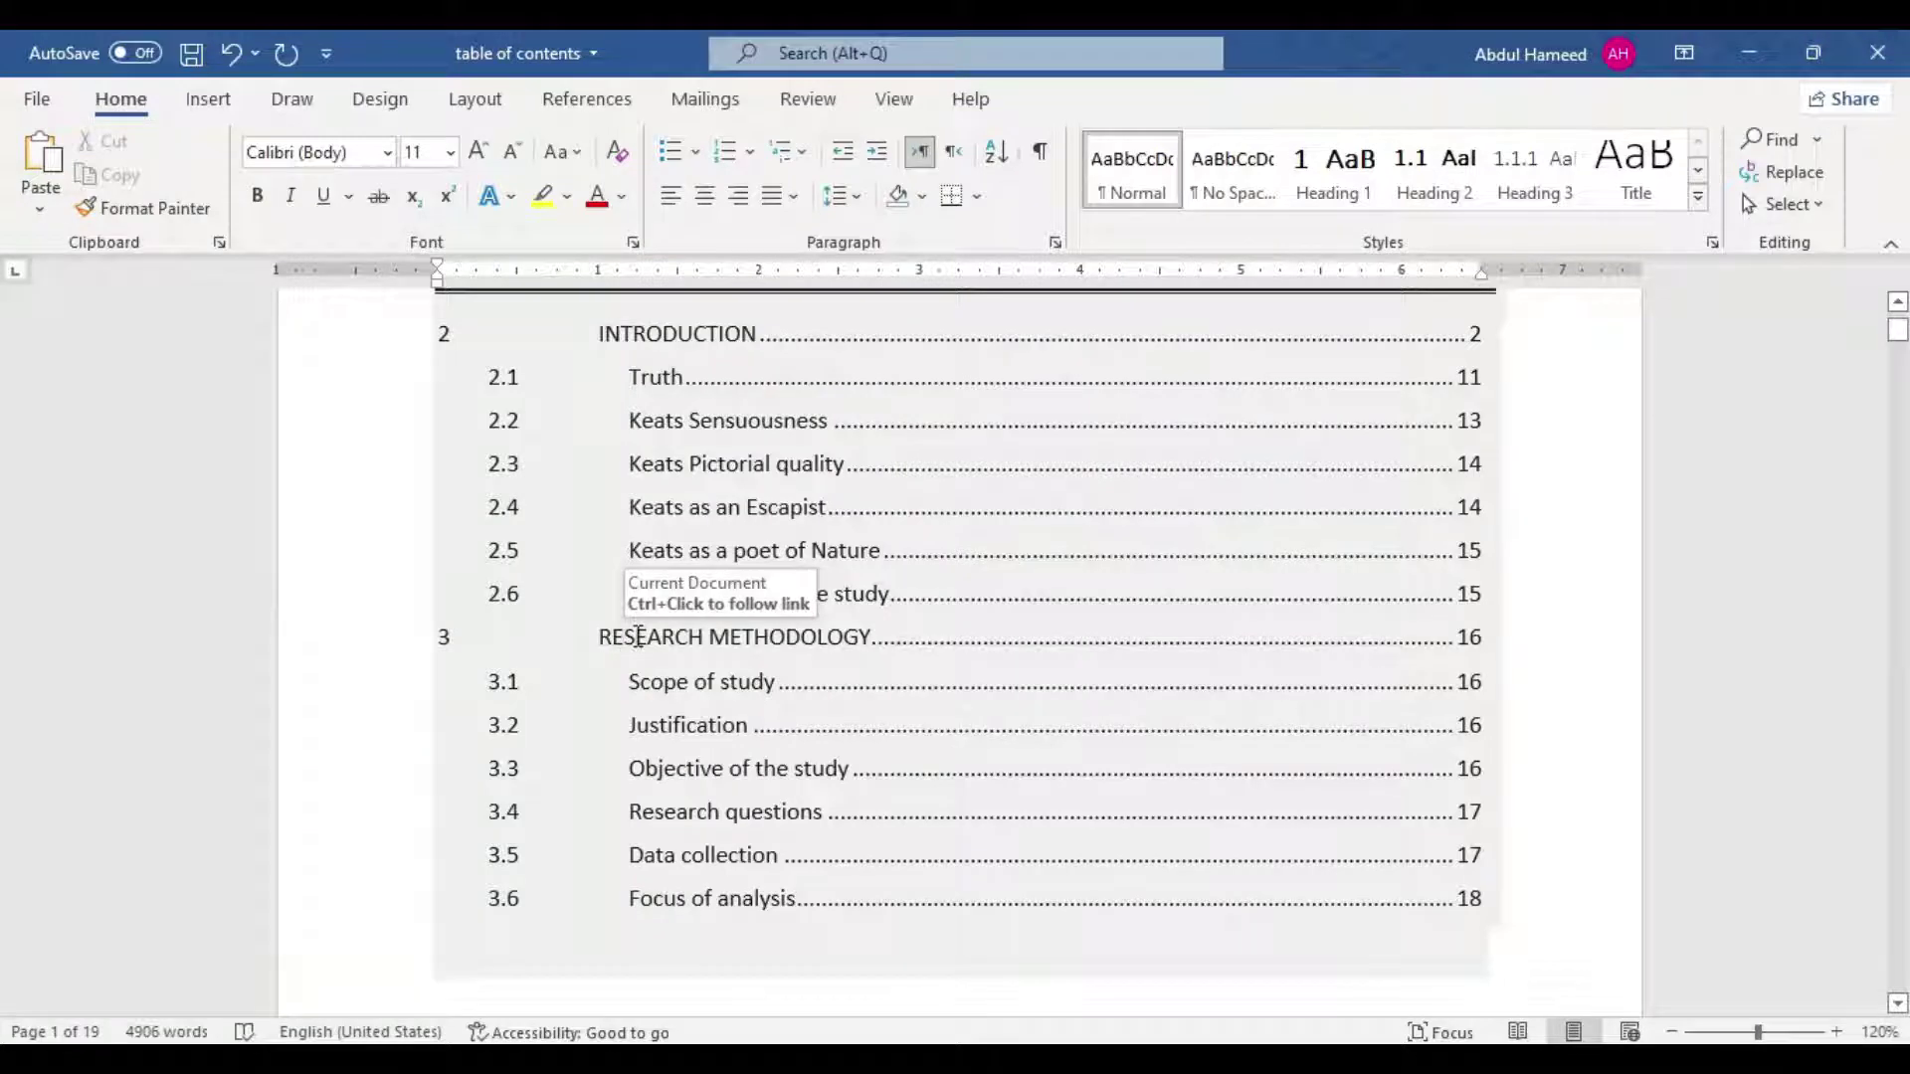
Step: Follow the RESEARCH METHODOLOGY contents link to its heading on page 16
left_click(637, 636)
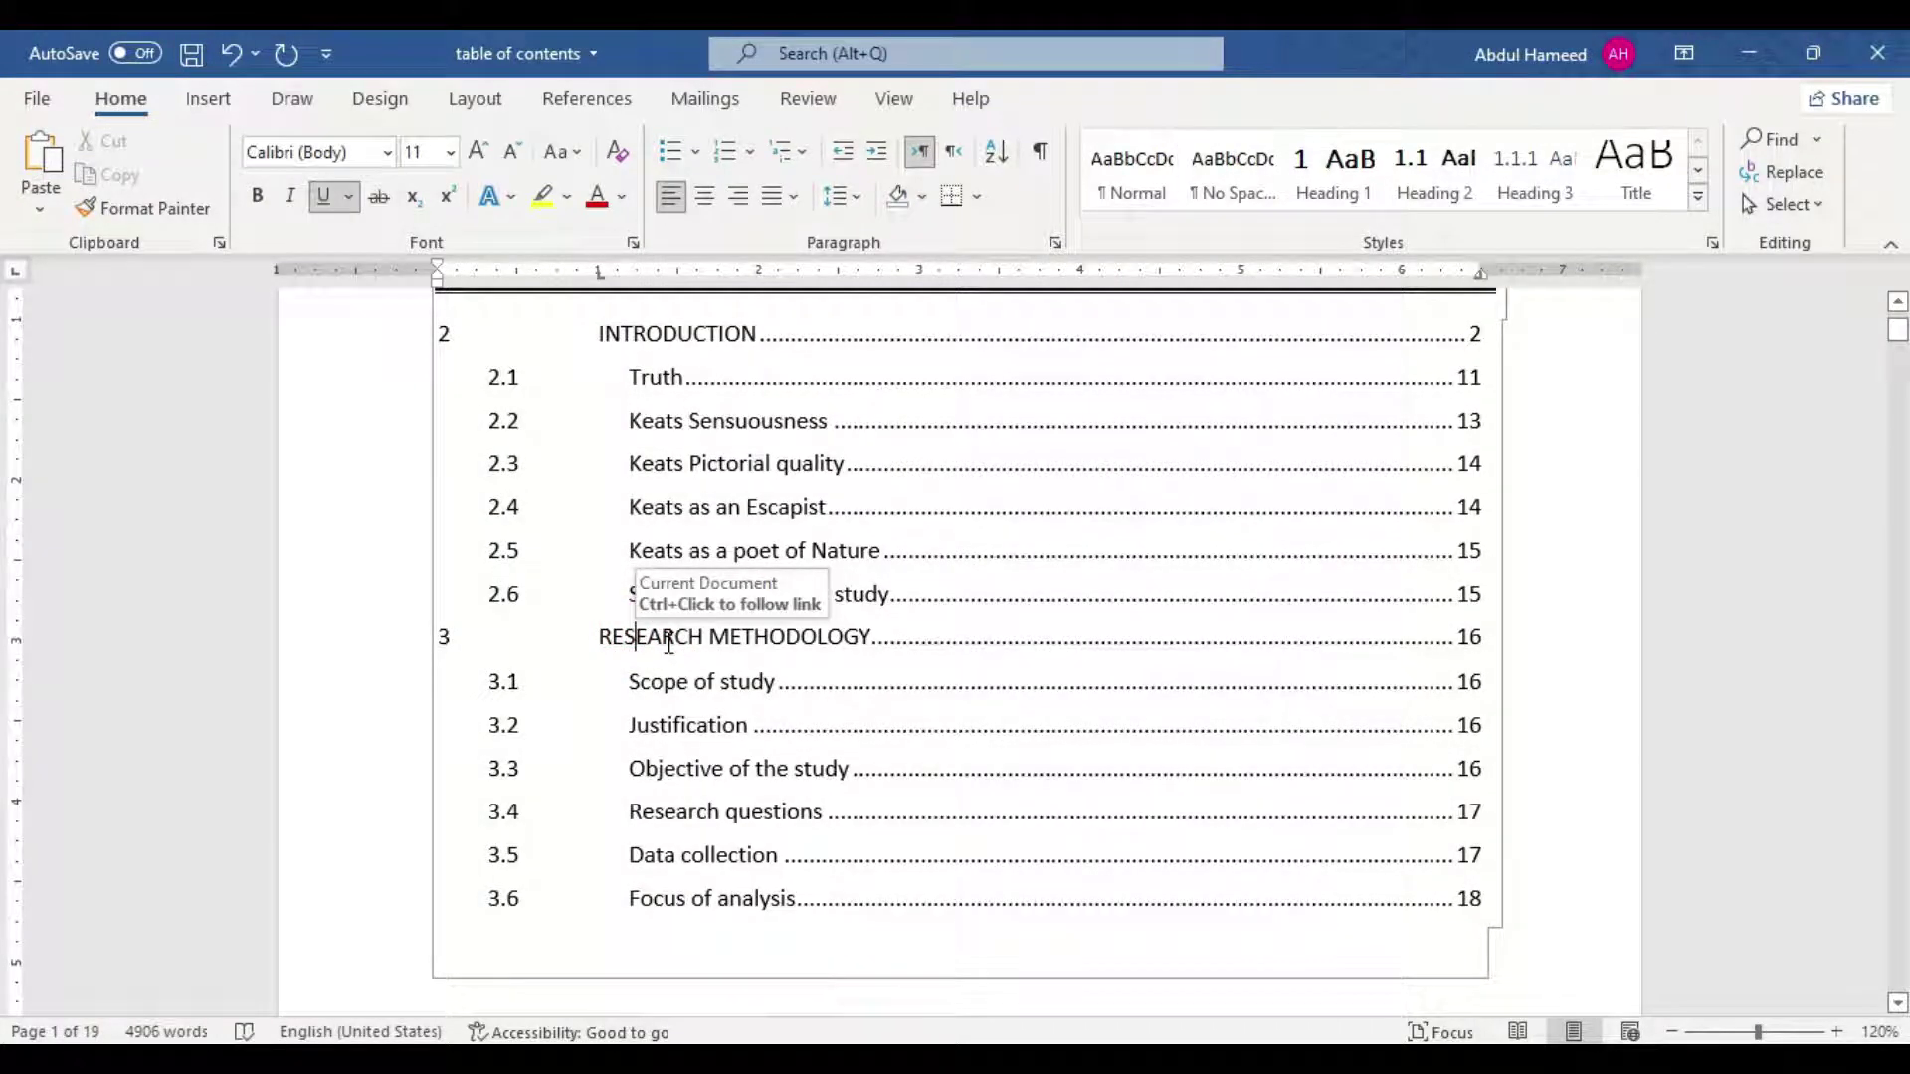
triple_click(659, 637)
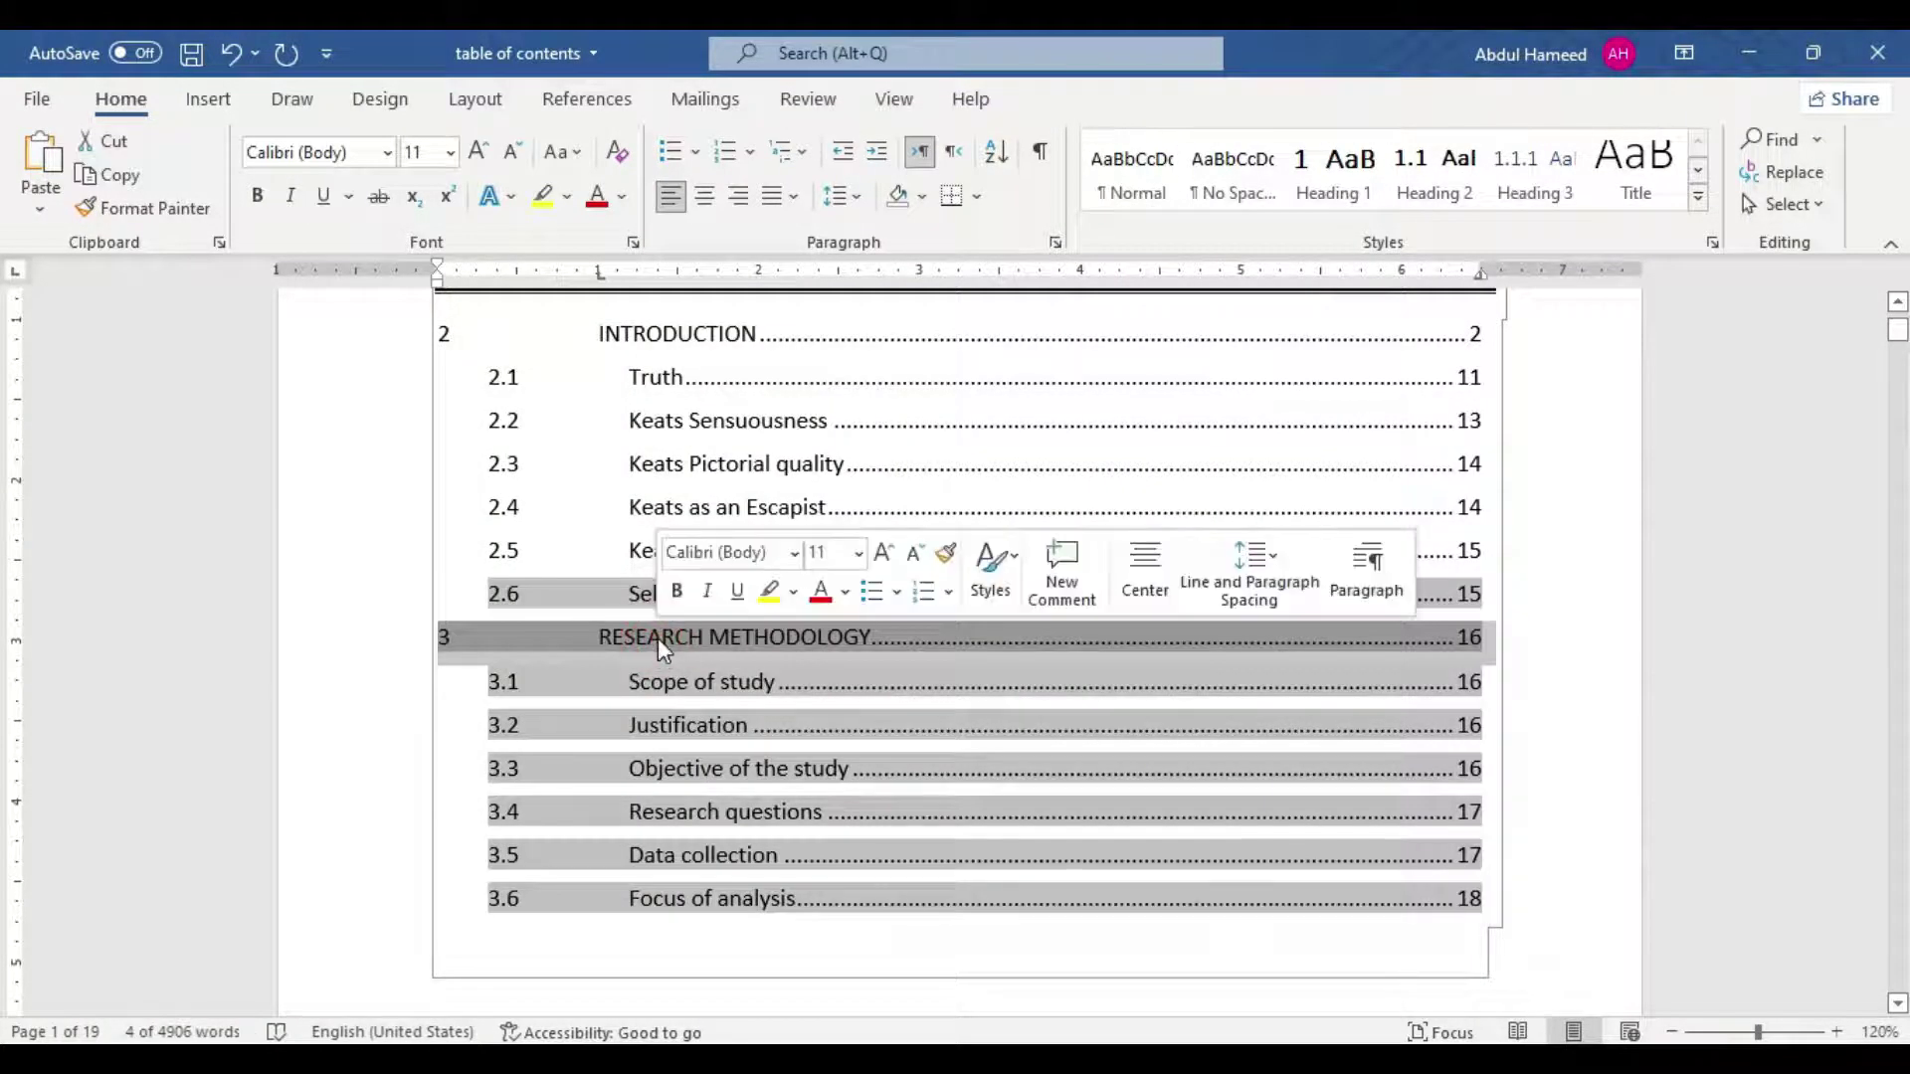
left_click(660, 638, "ctrl")
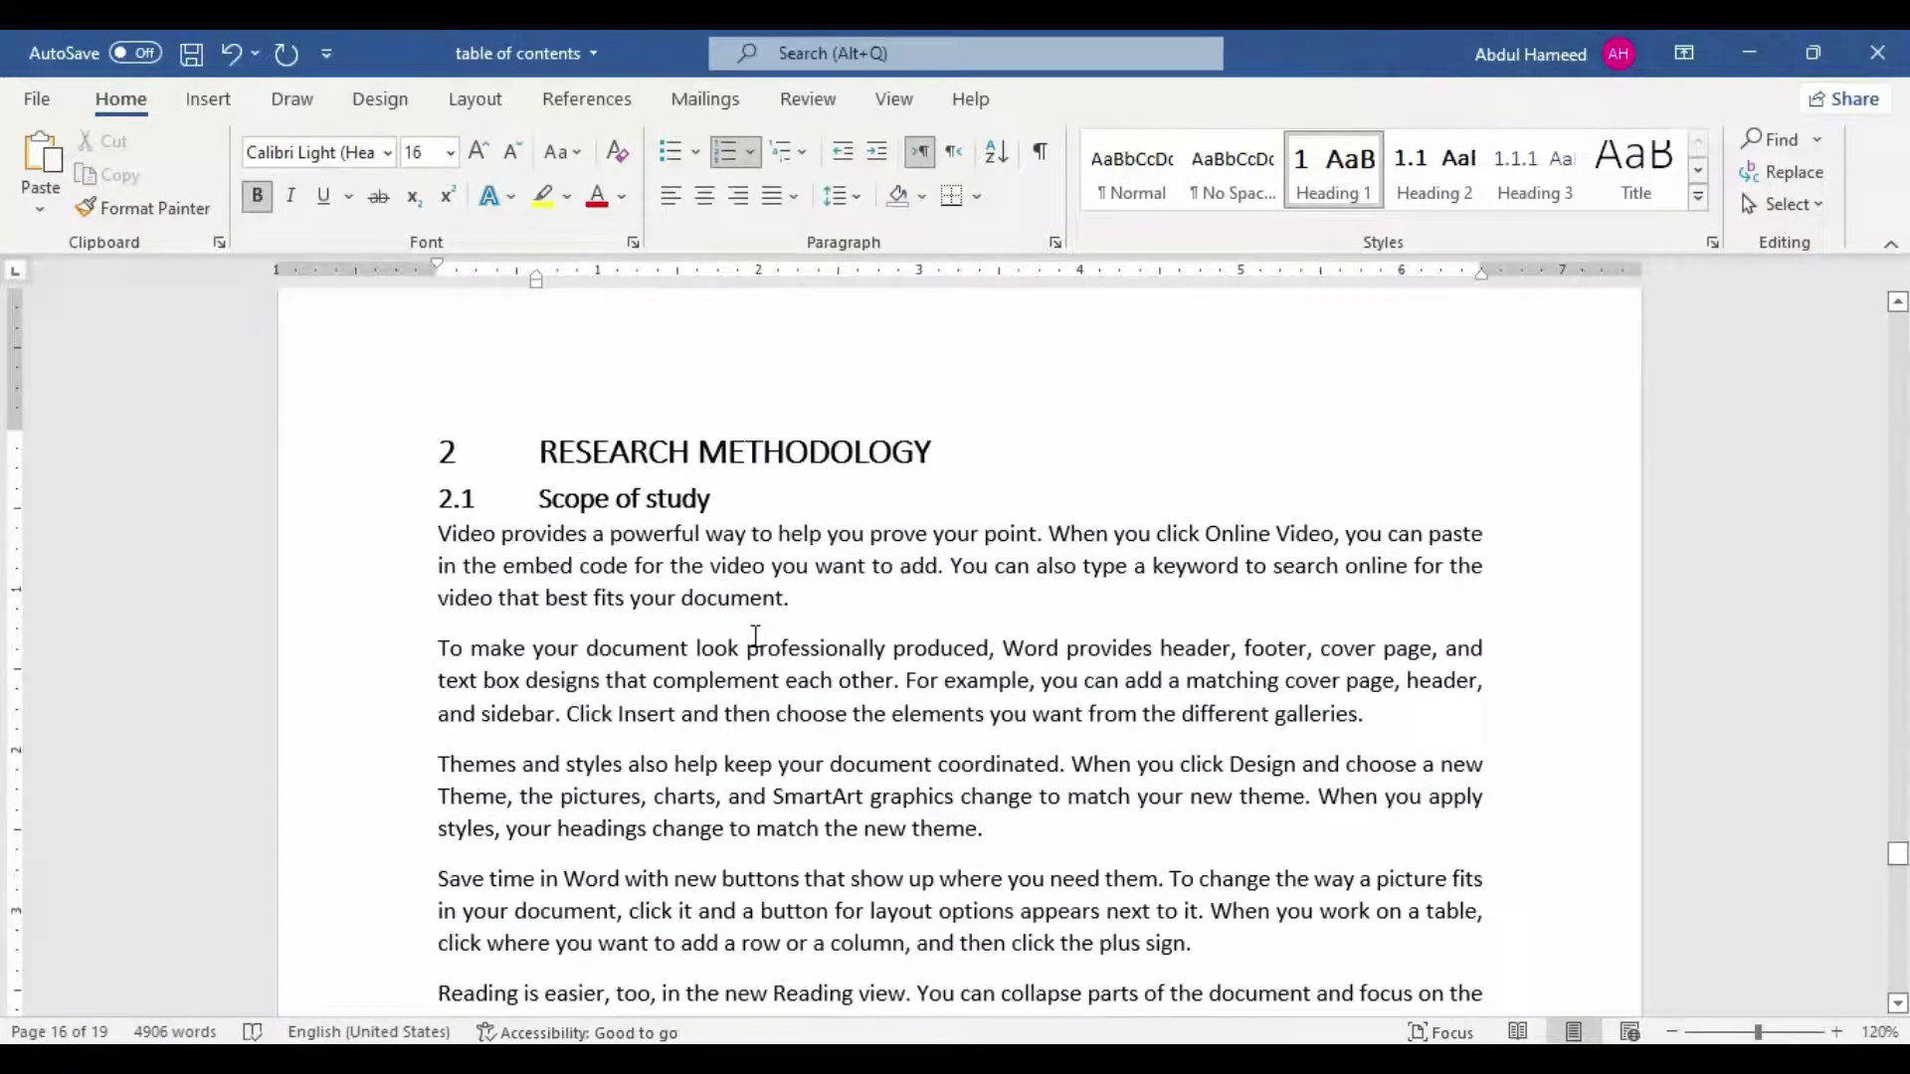